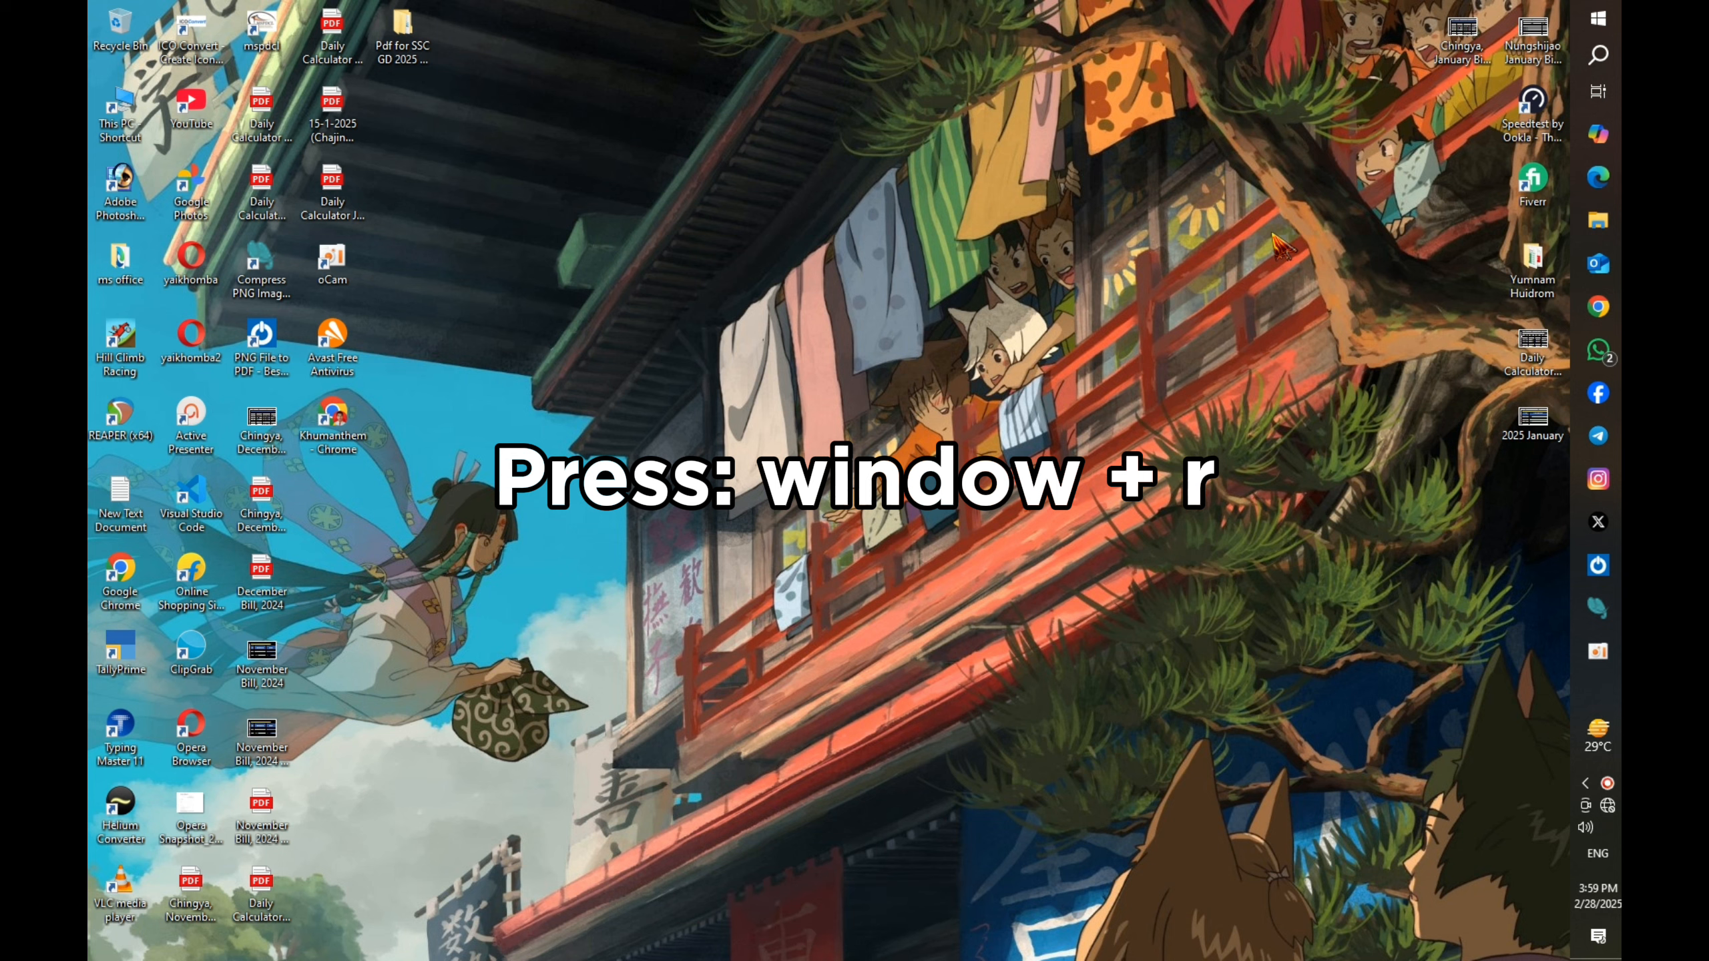
- Launch Word by running the command winword and create a blank document
{"action": "key", "text": "super+r"}
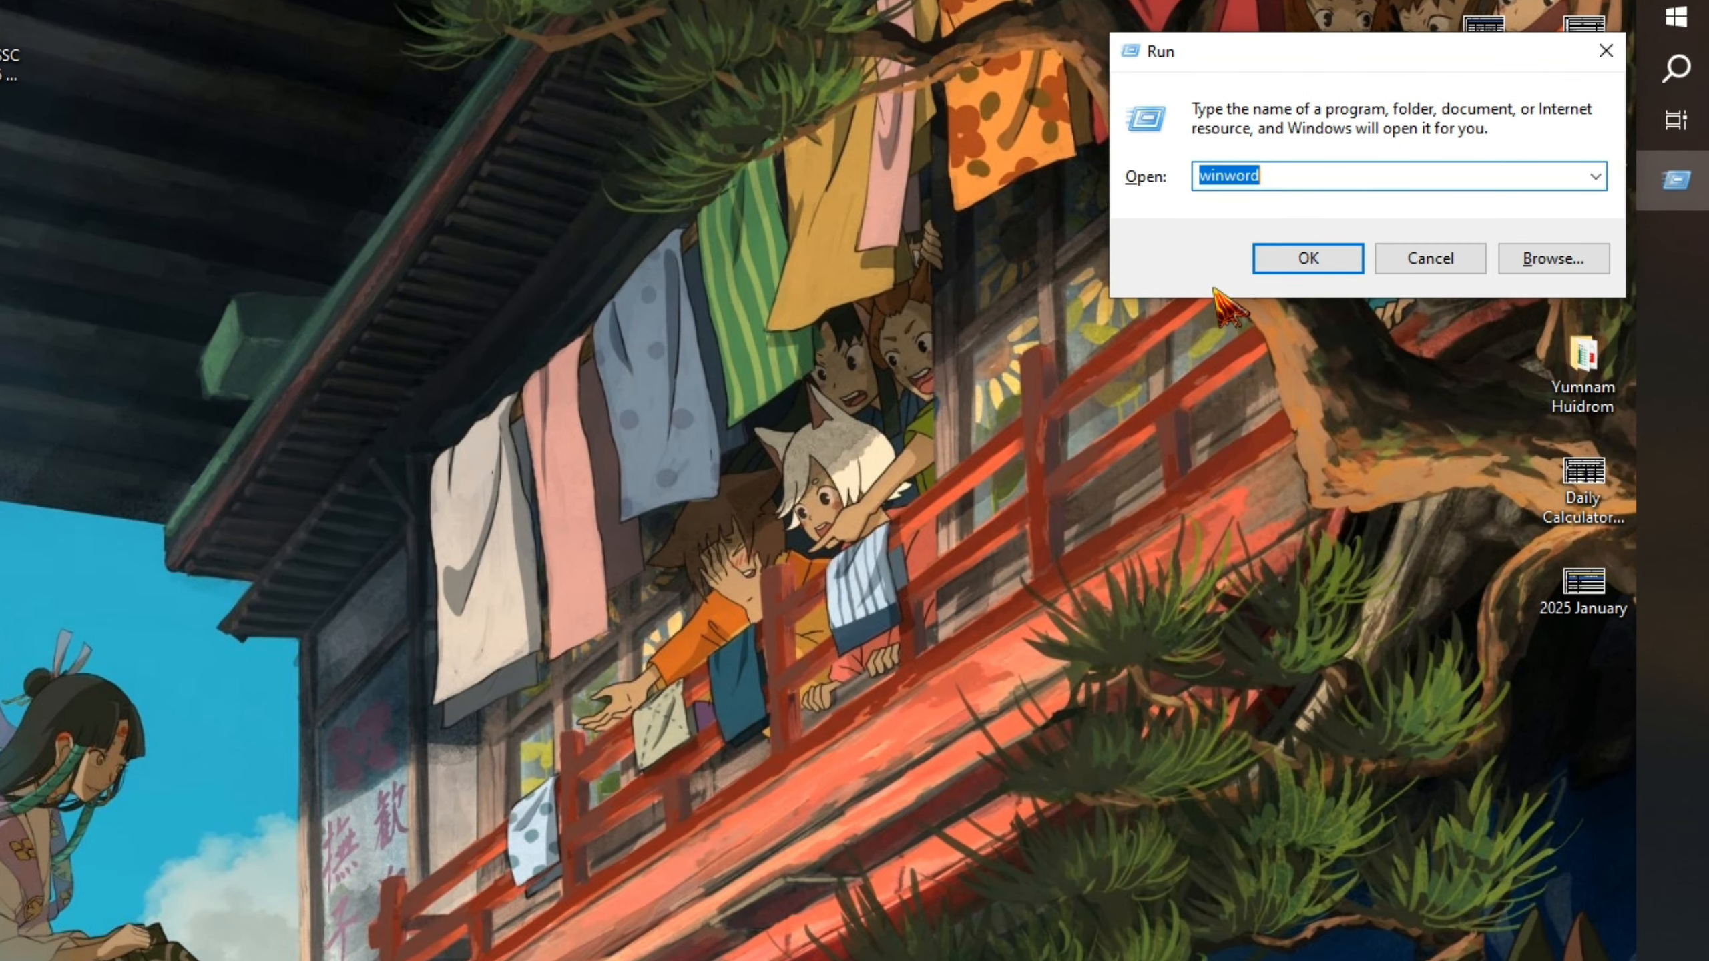
{"action": "left_click", "coordinate": [1288, 182]}
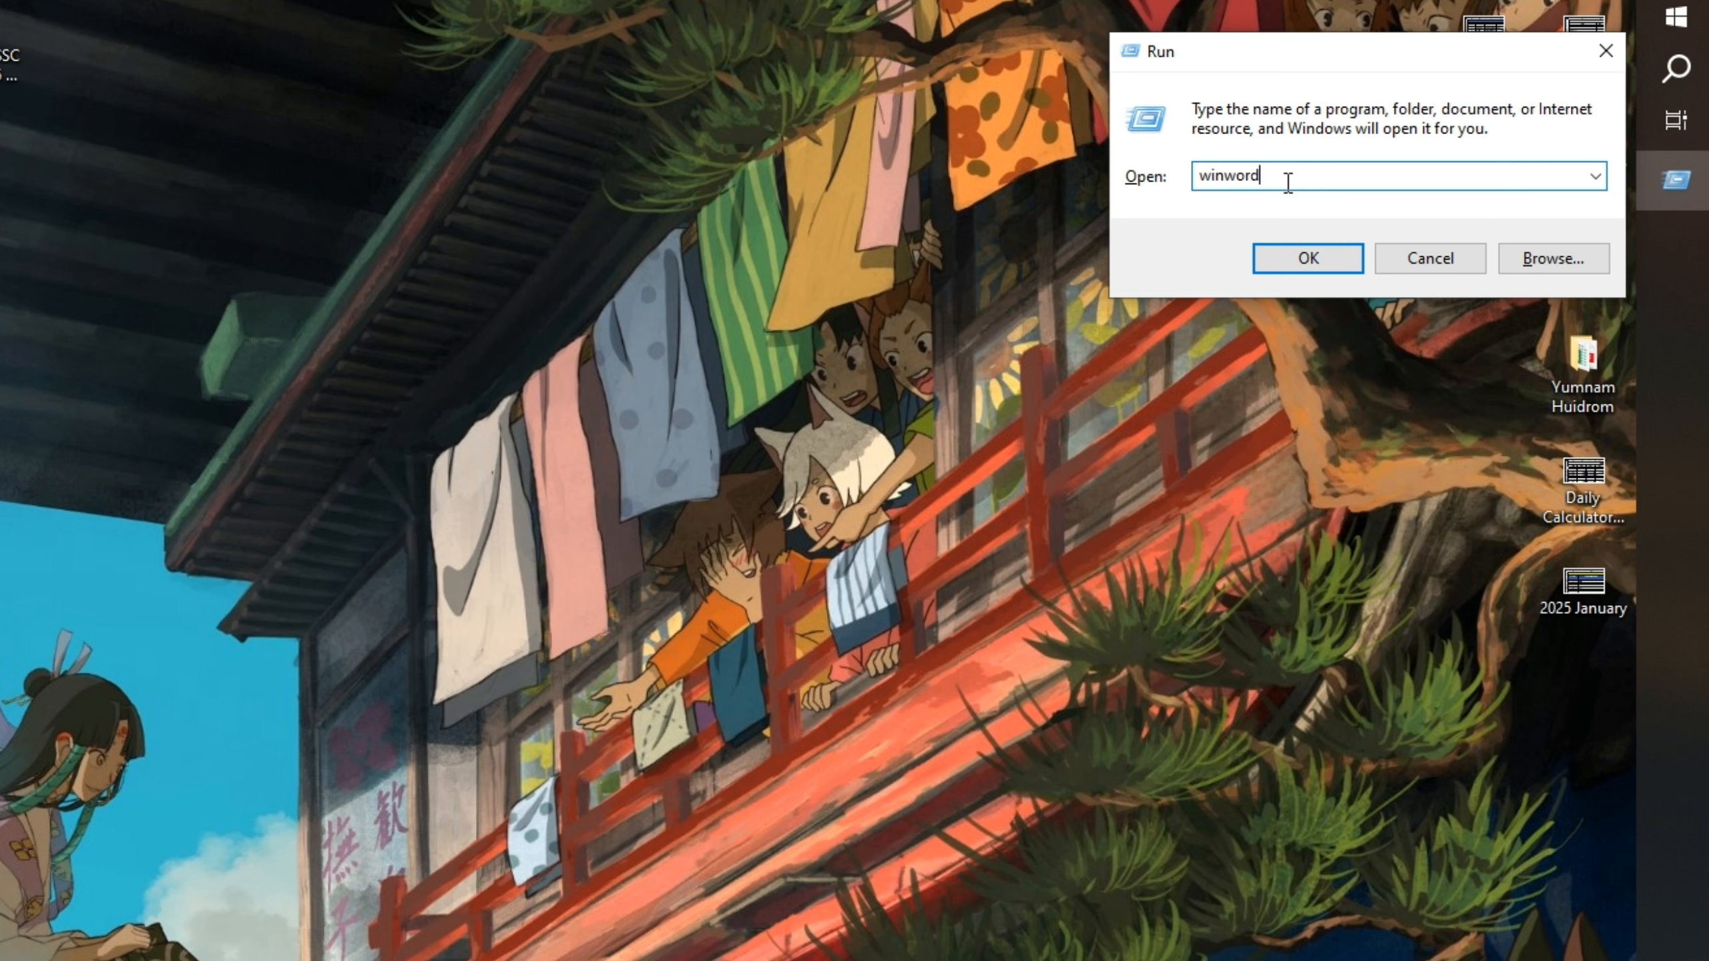
{"action": "key", "text": "BackSpace"}
{"action": "key", "text": "BackSpace"}
{"action": "key", "text": "BackSpace"}
{"action": "key", "text": "BackSpace"}
{"action": "key", "text": "BackSpace"}
{"action": "key", "text": "BackSpace"}
{"action": "key", "text": "BackSpace"}
{"action": "type", "text": "wi"}
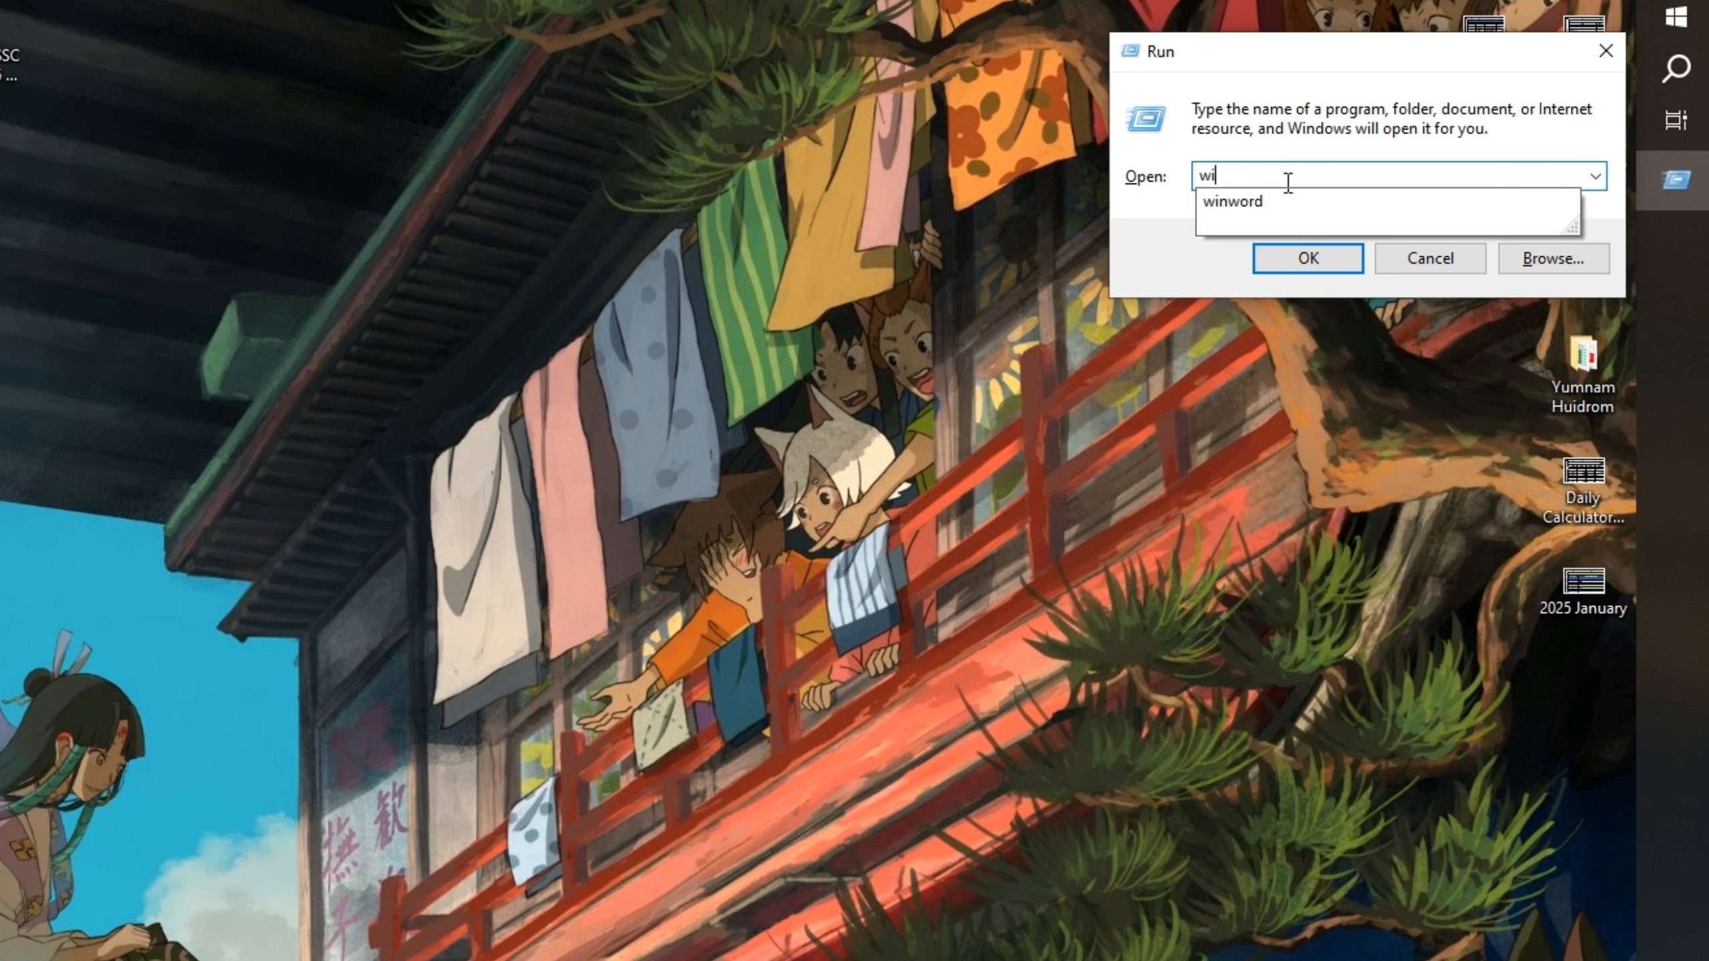
{"action": "type", "text": "nword"}
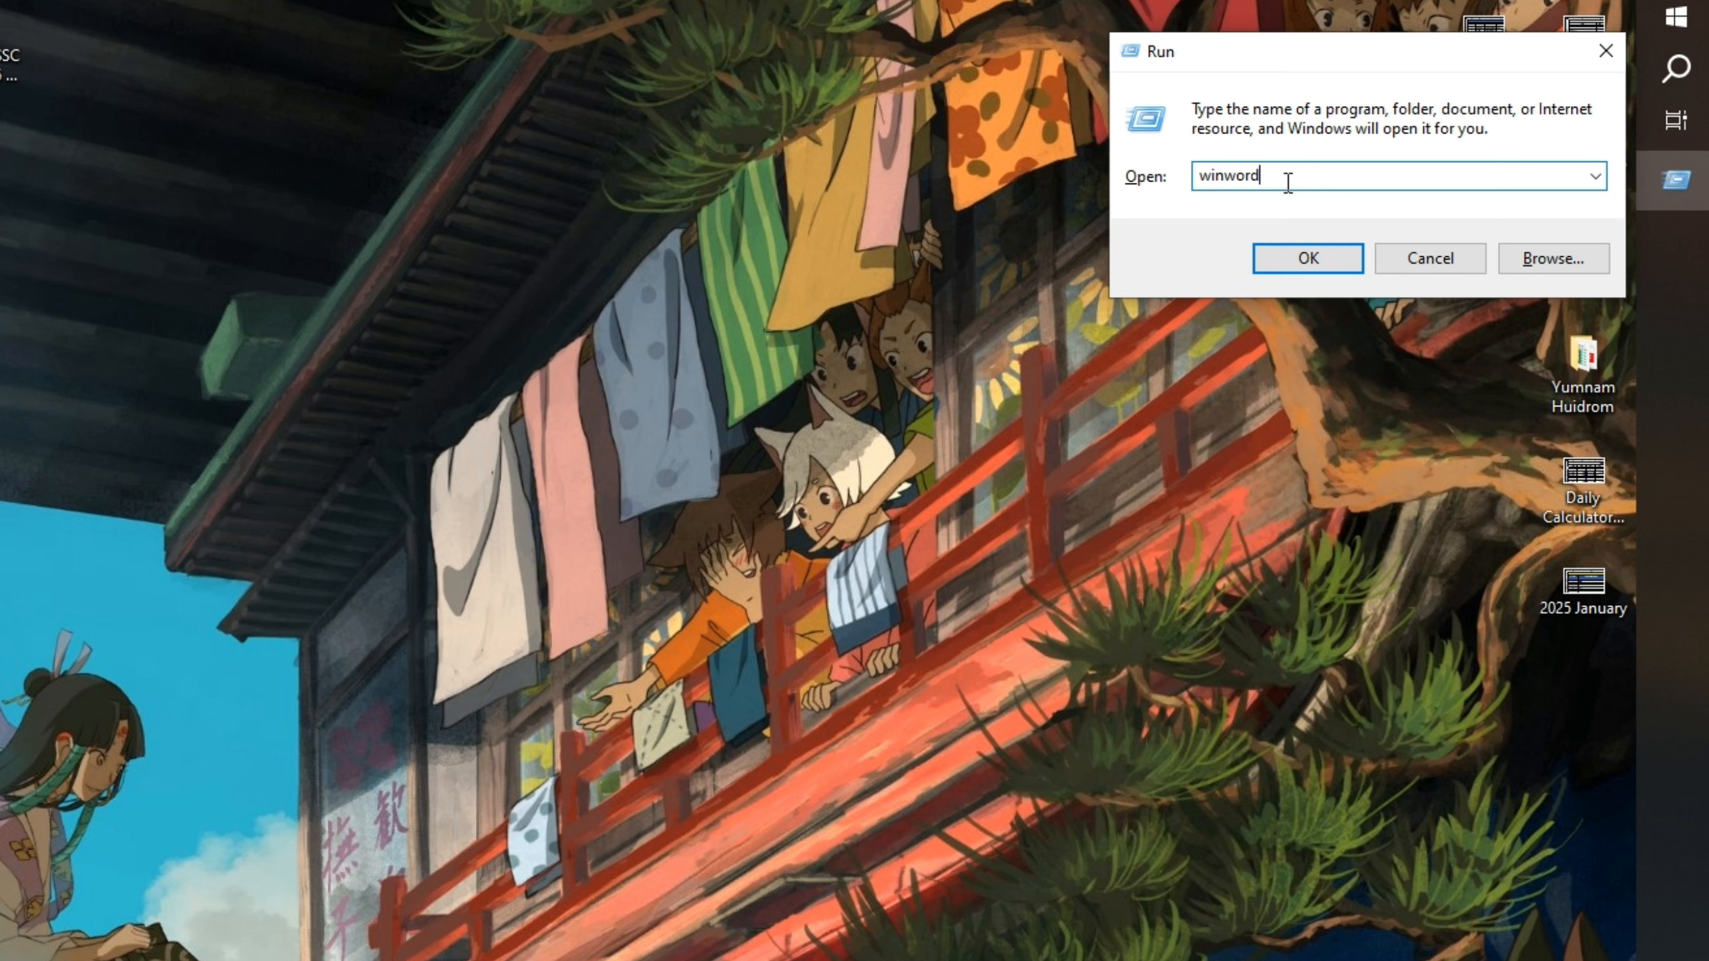
{"action": "left_click", "coordinate": [1298, 264]}
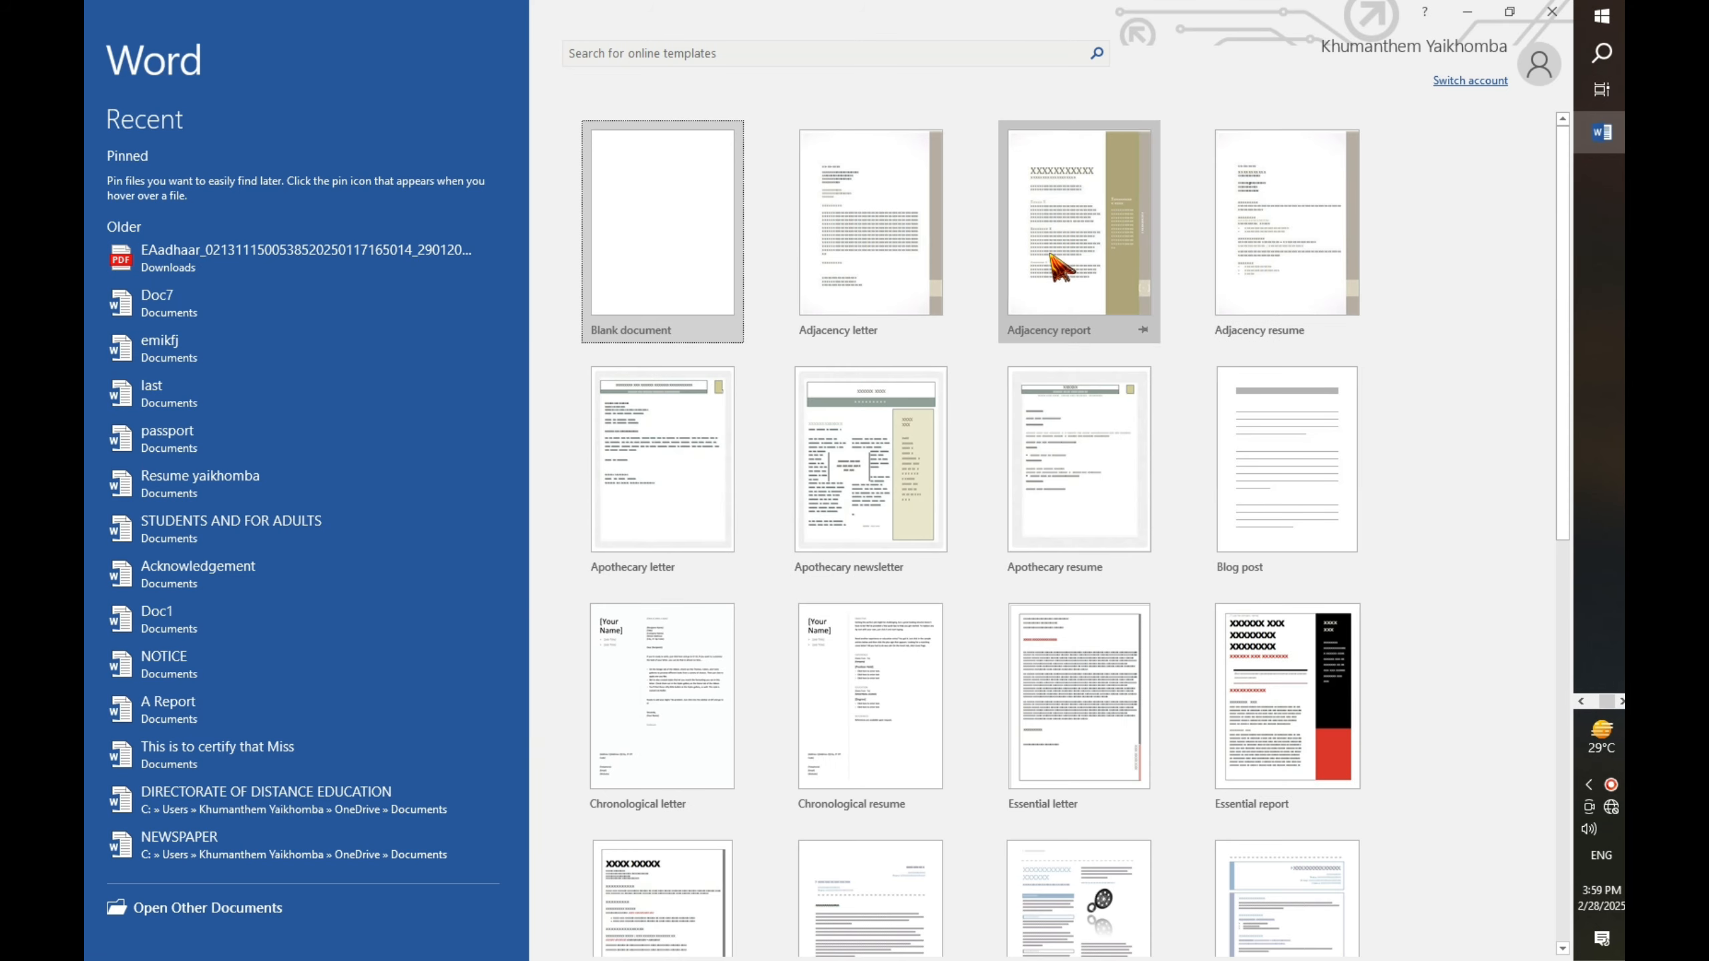
{"action": "left_click", "coordinate": [659, 246]}
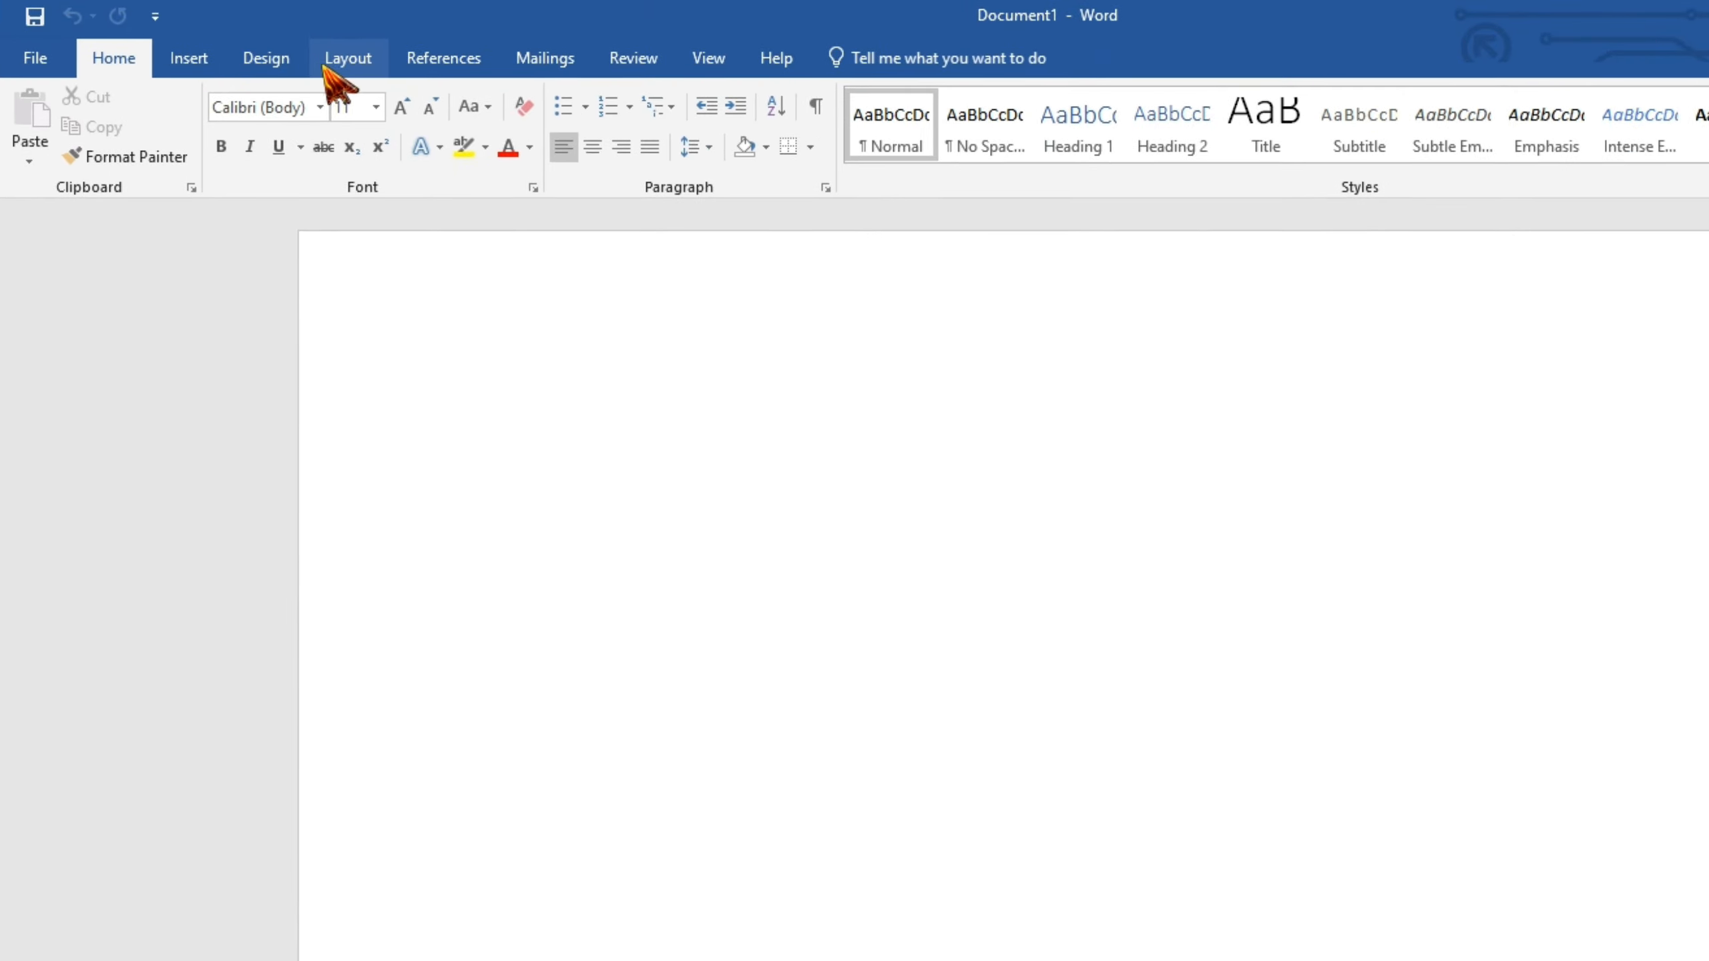
- Set a custom paper size of 6" width and 4" height for the whole document
{"action": "left_click", "coordinate": [344, 59]}
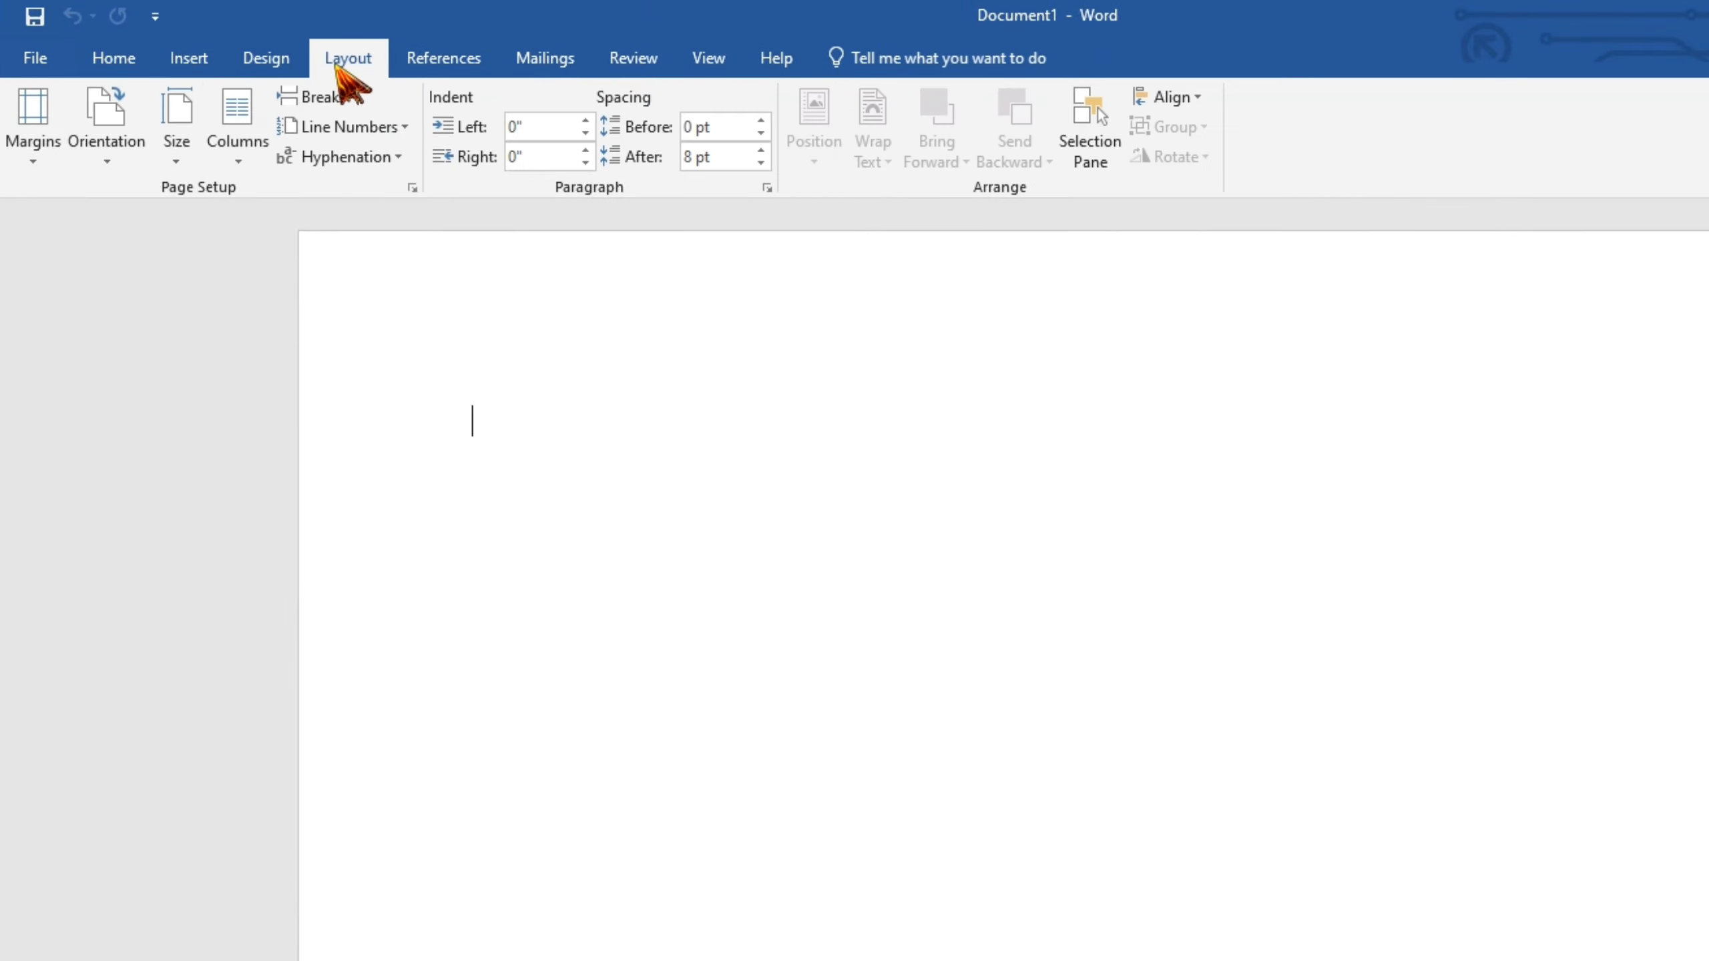
{"action": "left_click", "coordinate": [173, 167]}
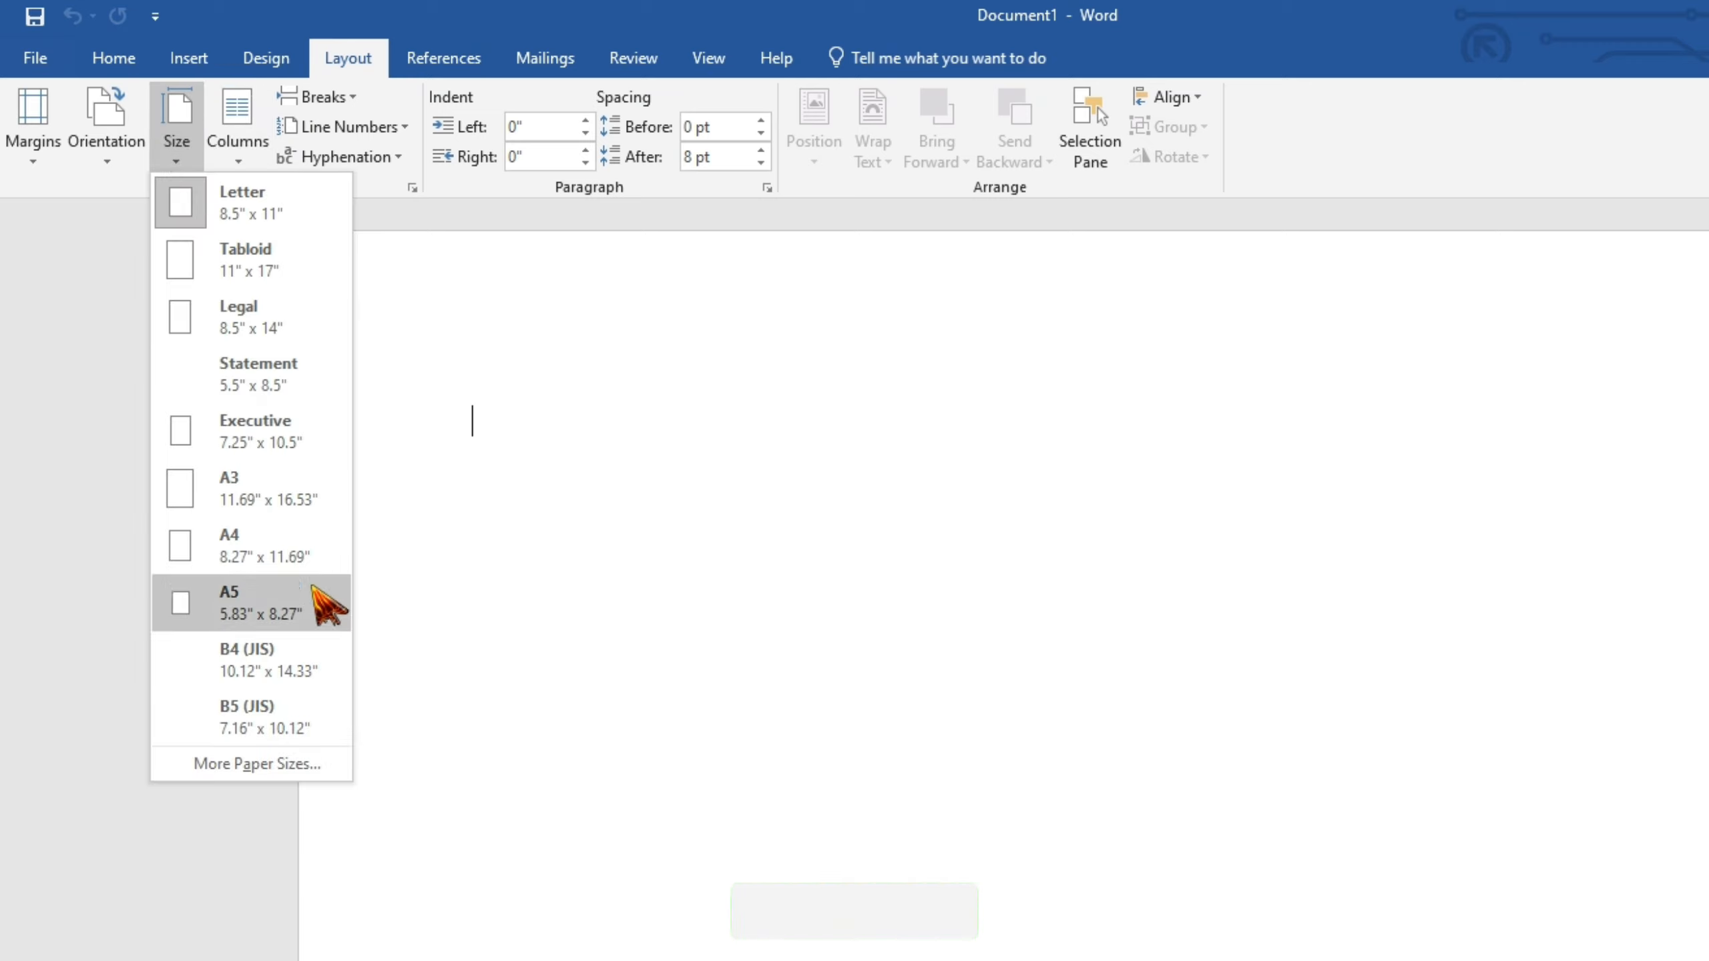
{"action": "left_click", "coordinate": [285, 769]}
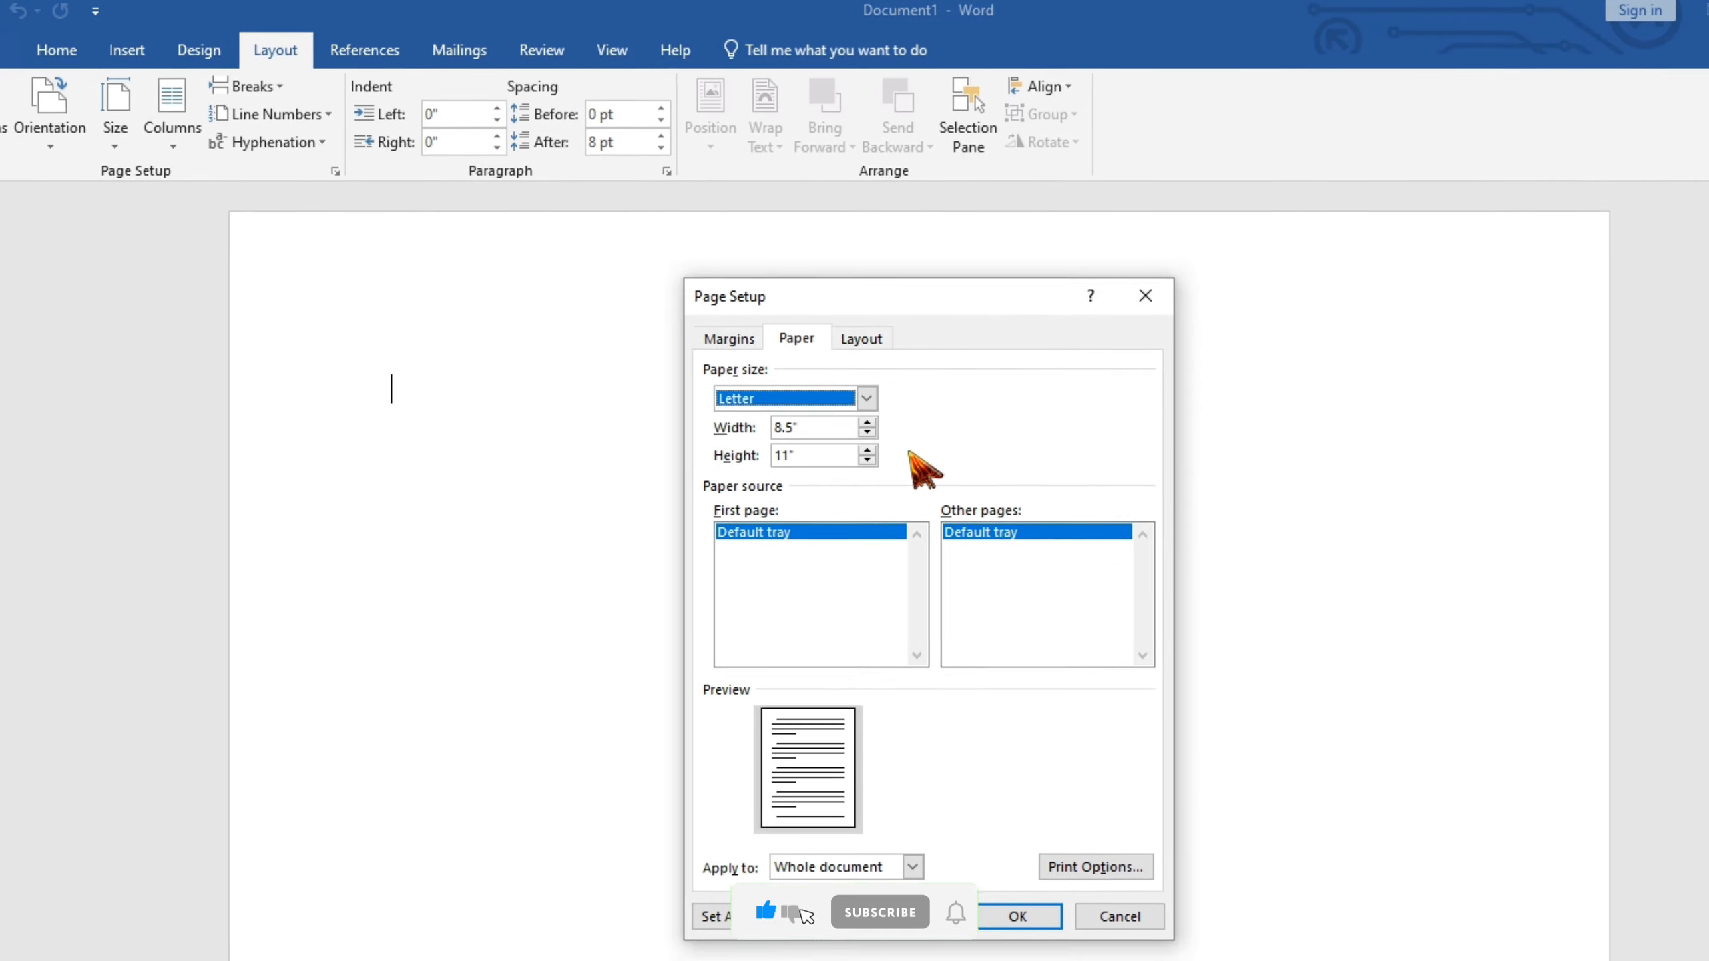
{"action": "left_click", "coordinate": [865, 444]}
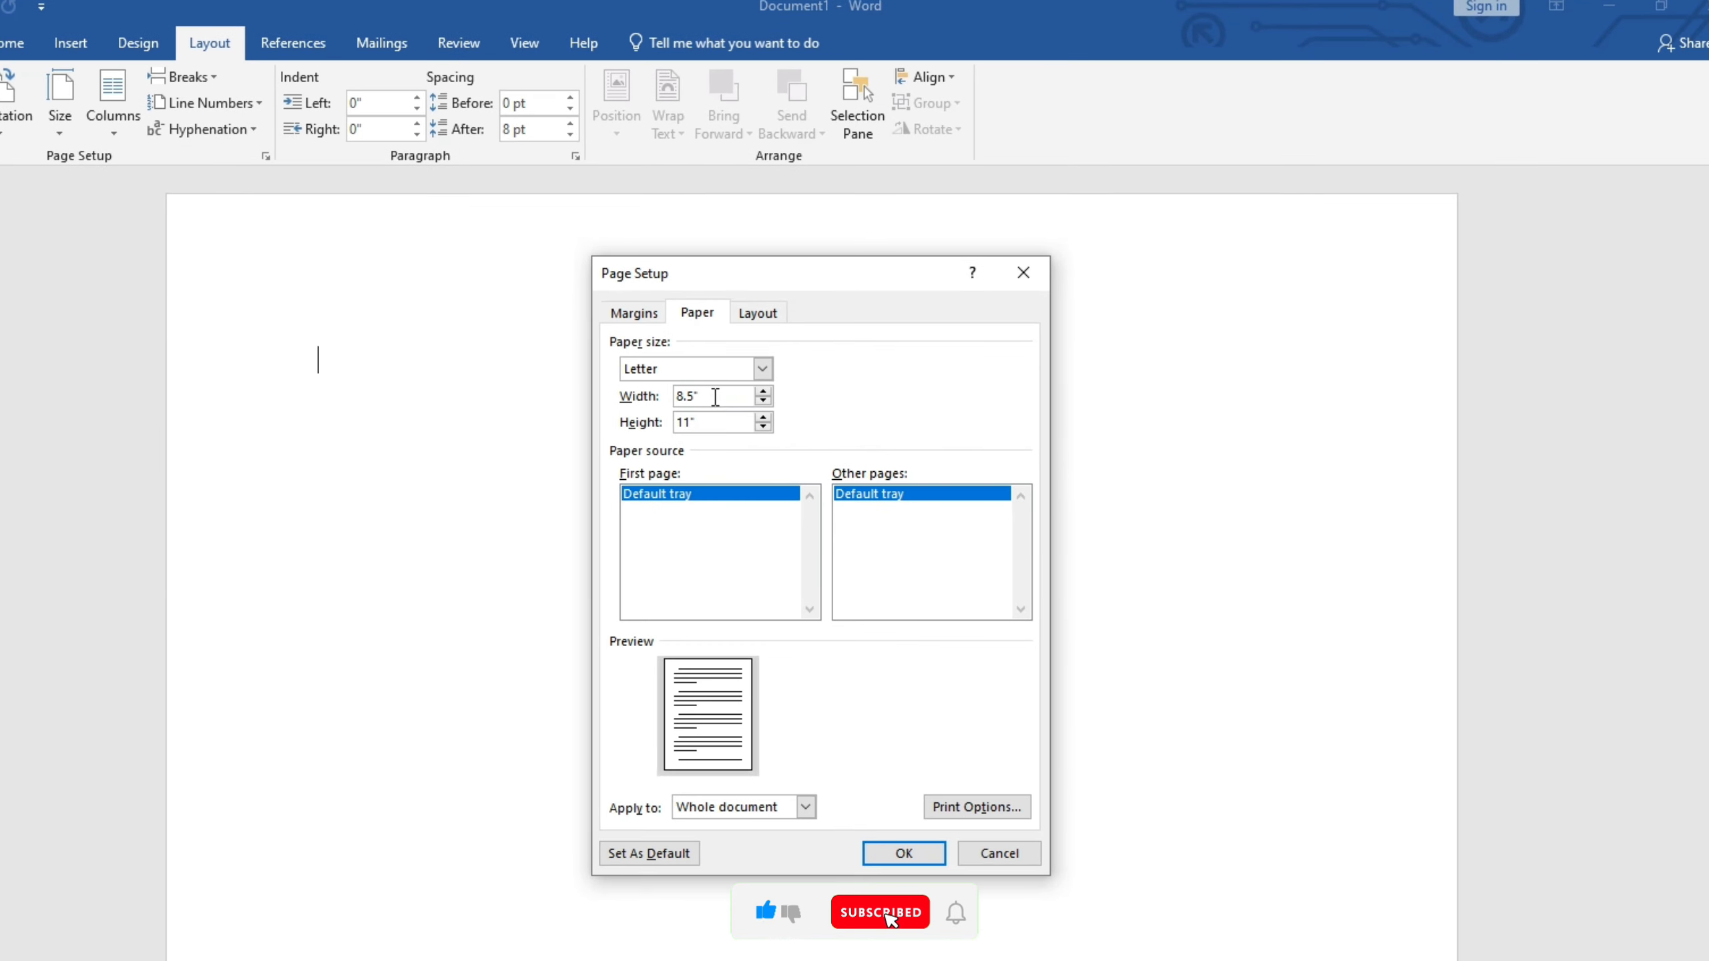
{"action": "key", "text": "BackSpace"}
{"action": "key", "text": "BackSpace"}
{"action": "key", "text": "BackSpace"}
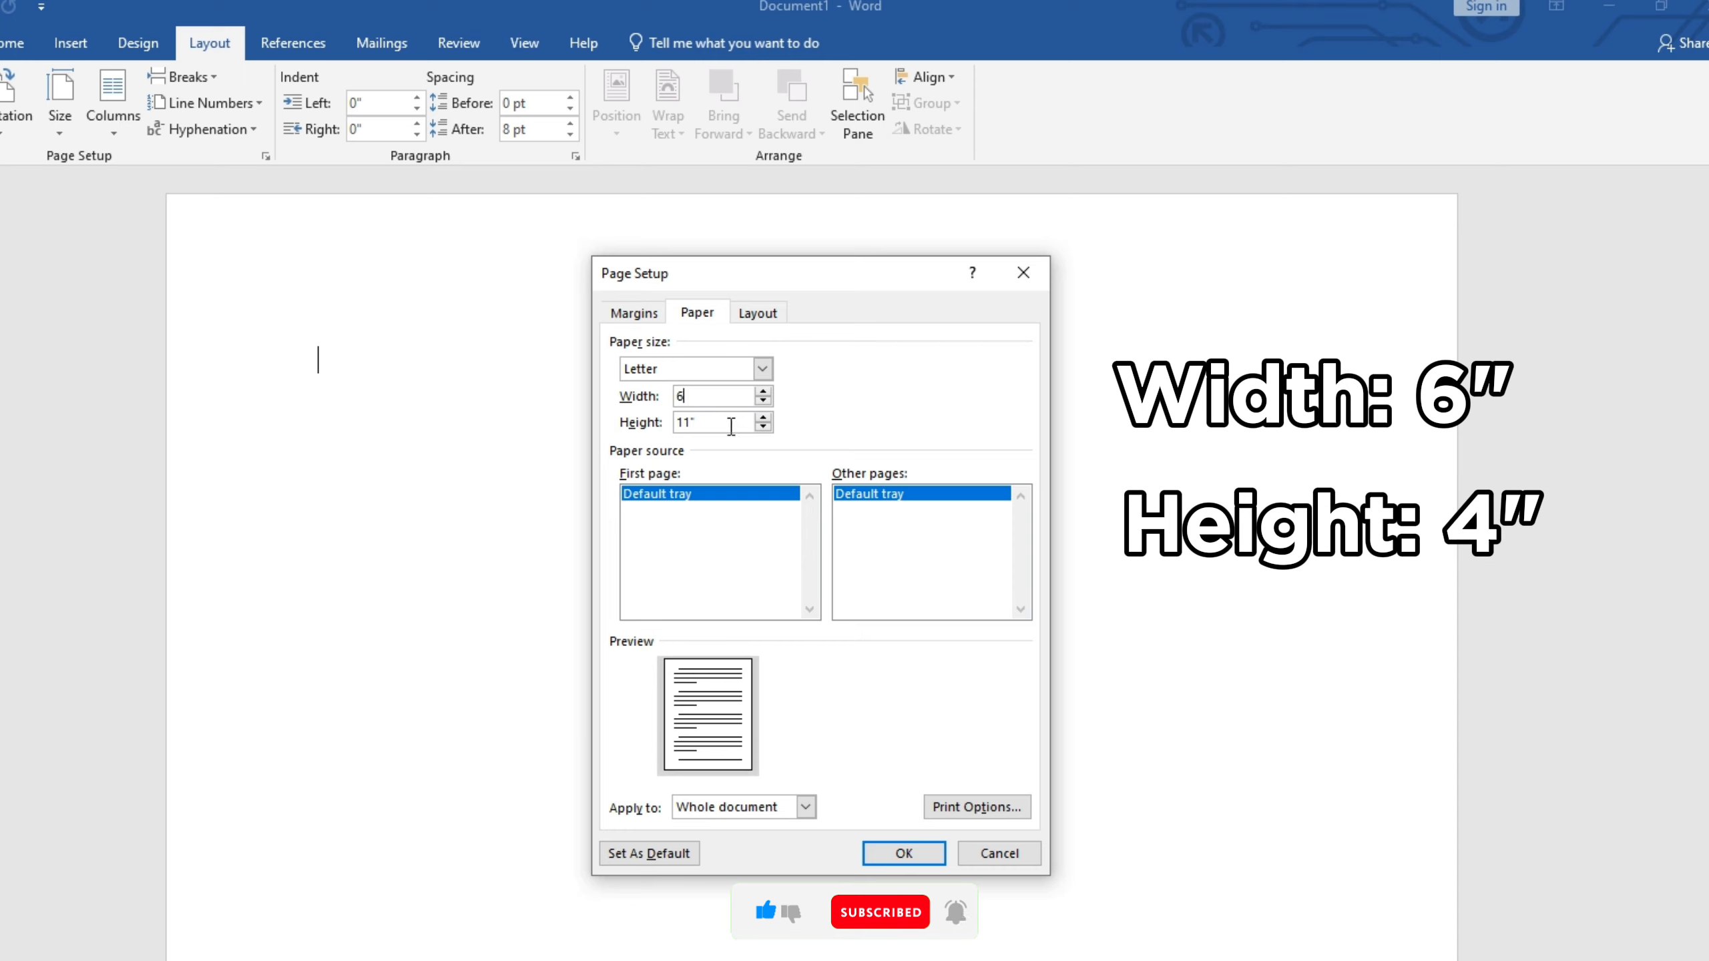
{"action": "left_click", "coordinate": [732, 426]}
{"action": "key", "text": "BackSpace"}
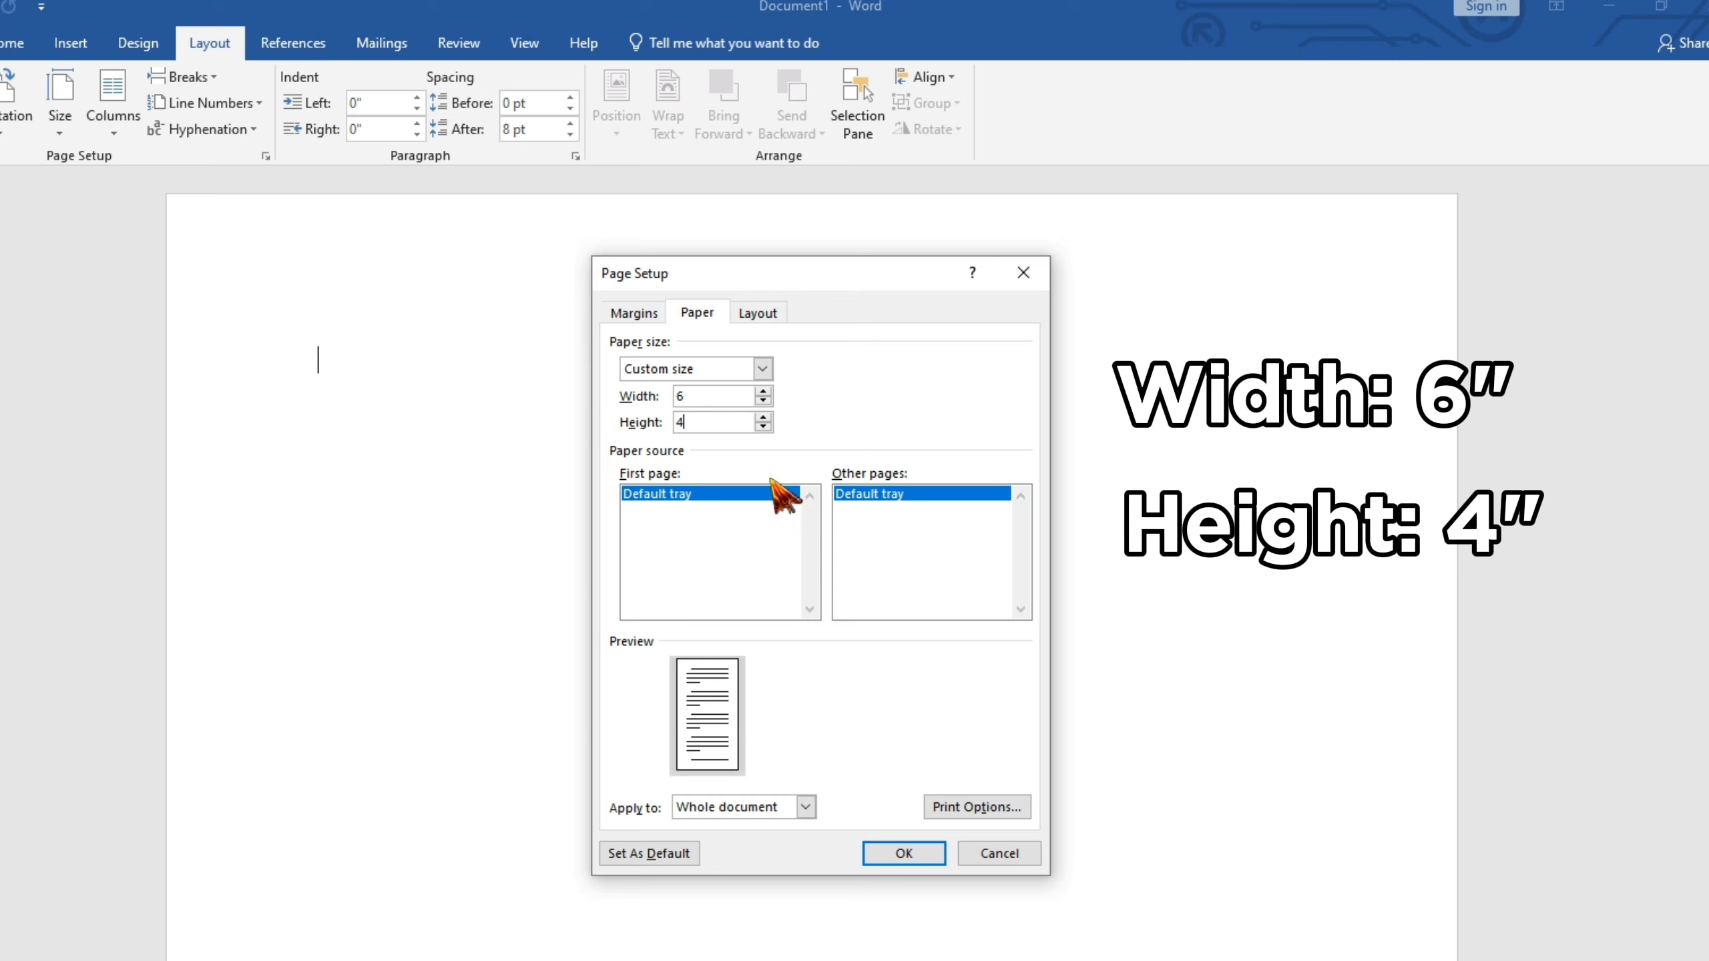
{"action": "left_click", "coordinate": [904, 854]}
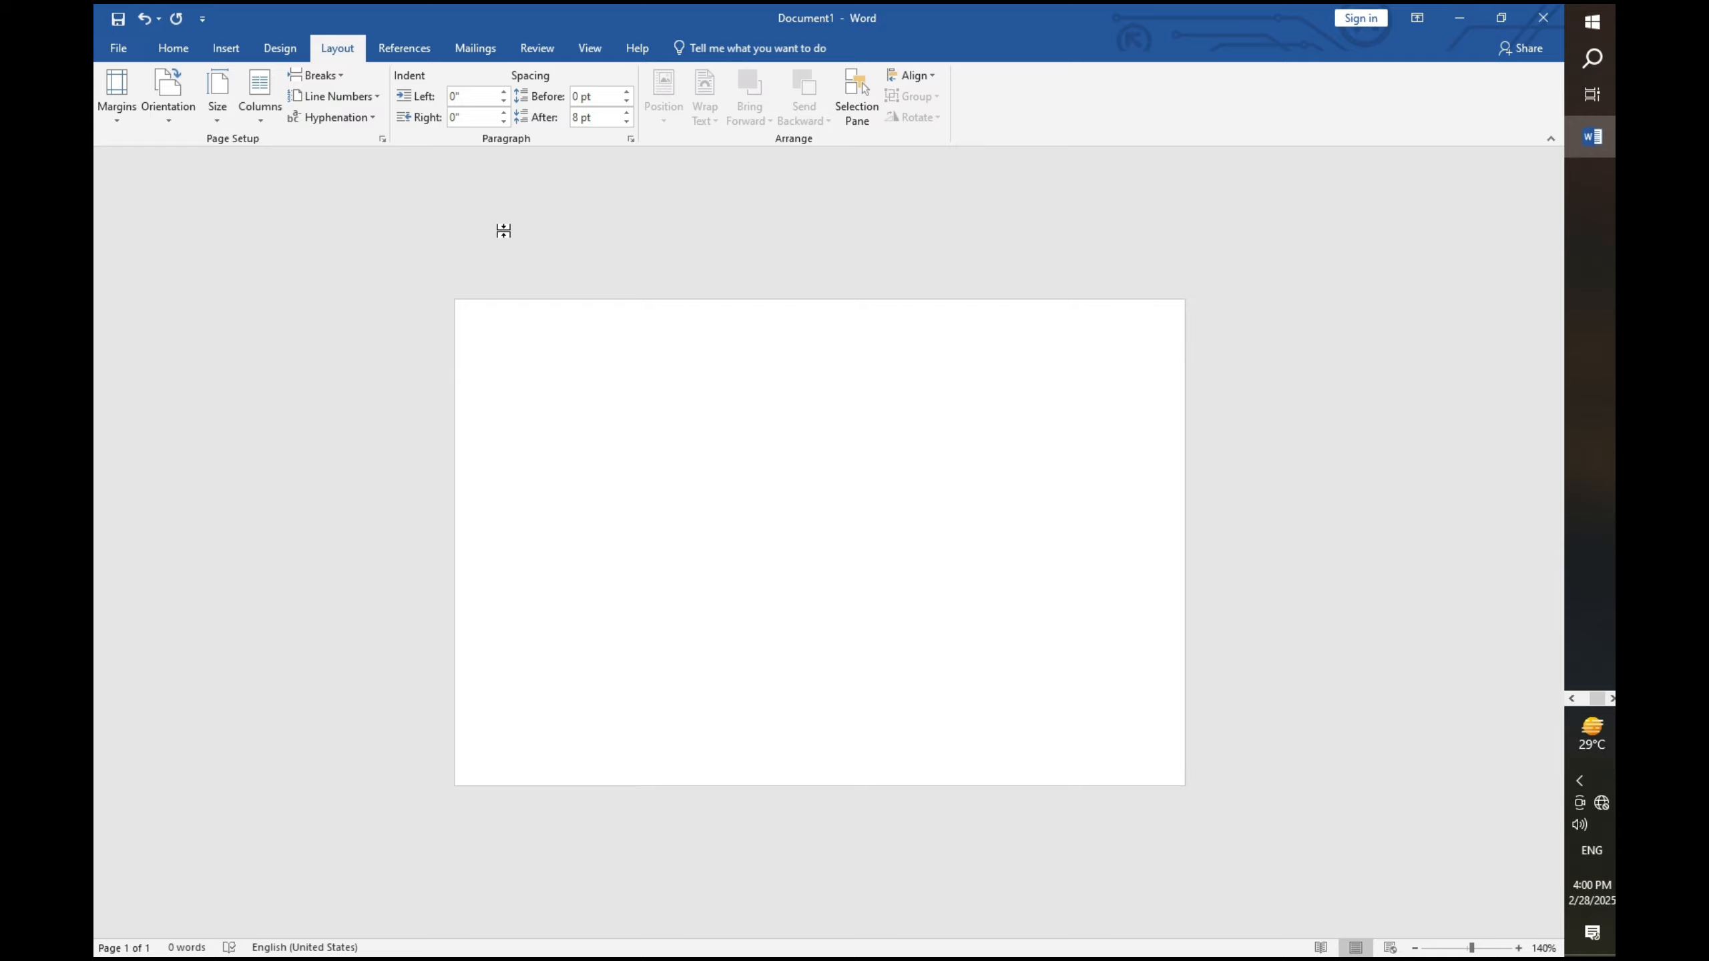
{"action": "left_click", "coordinate": [224, 50]}
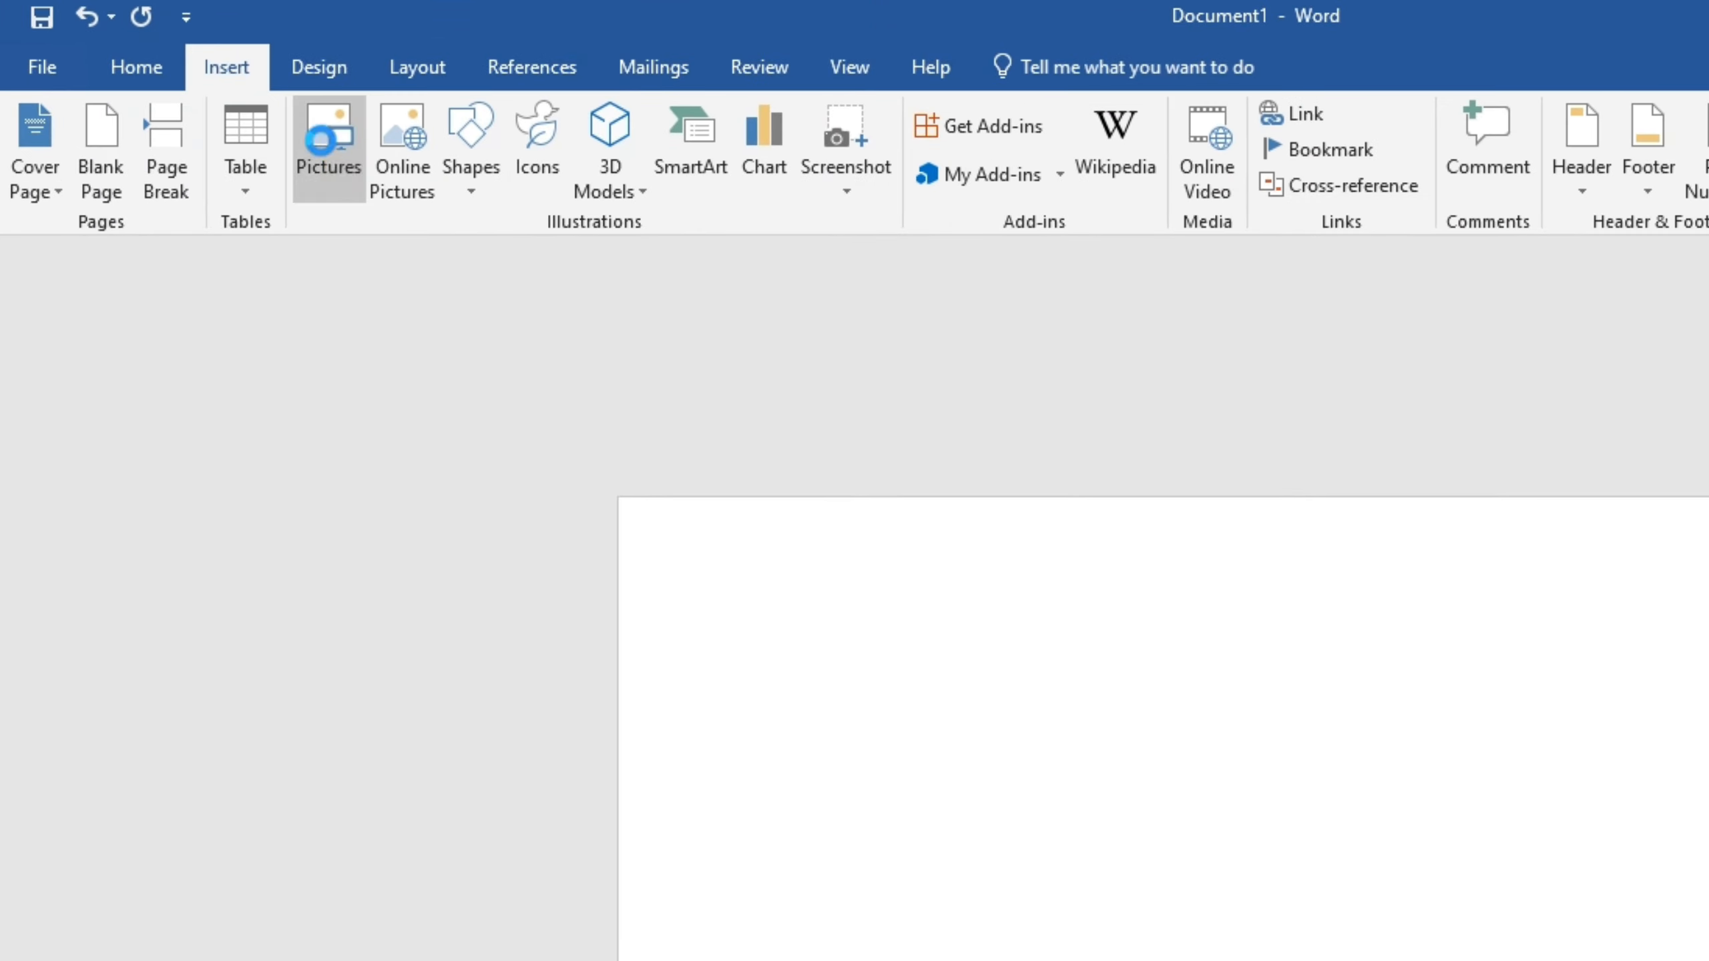
{"action": "left_click", "coordinate": [333, 159]}
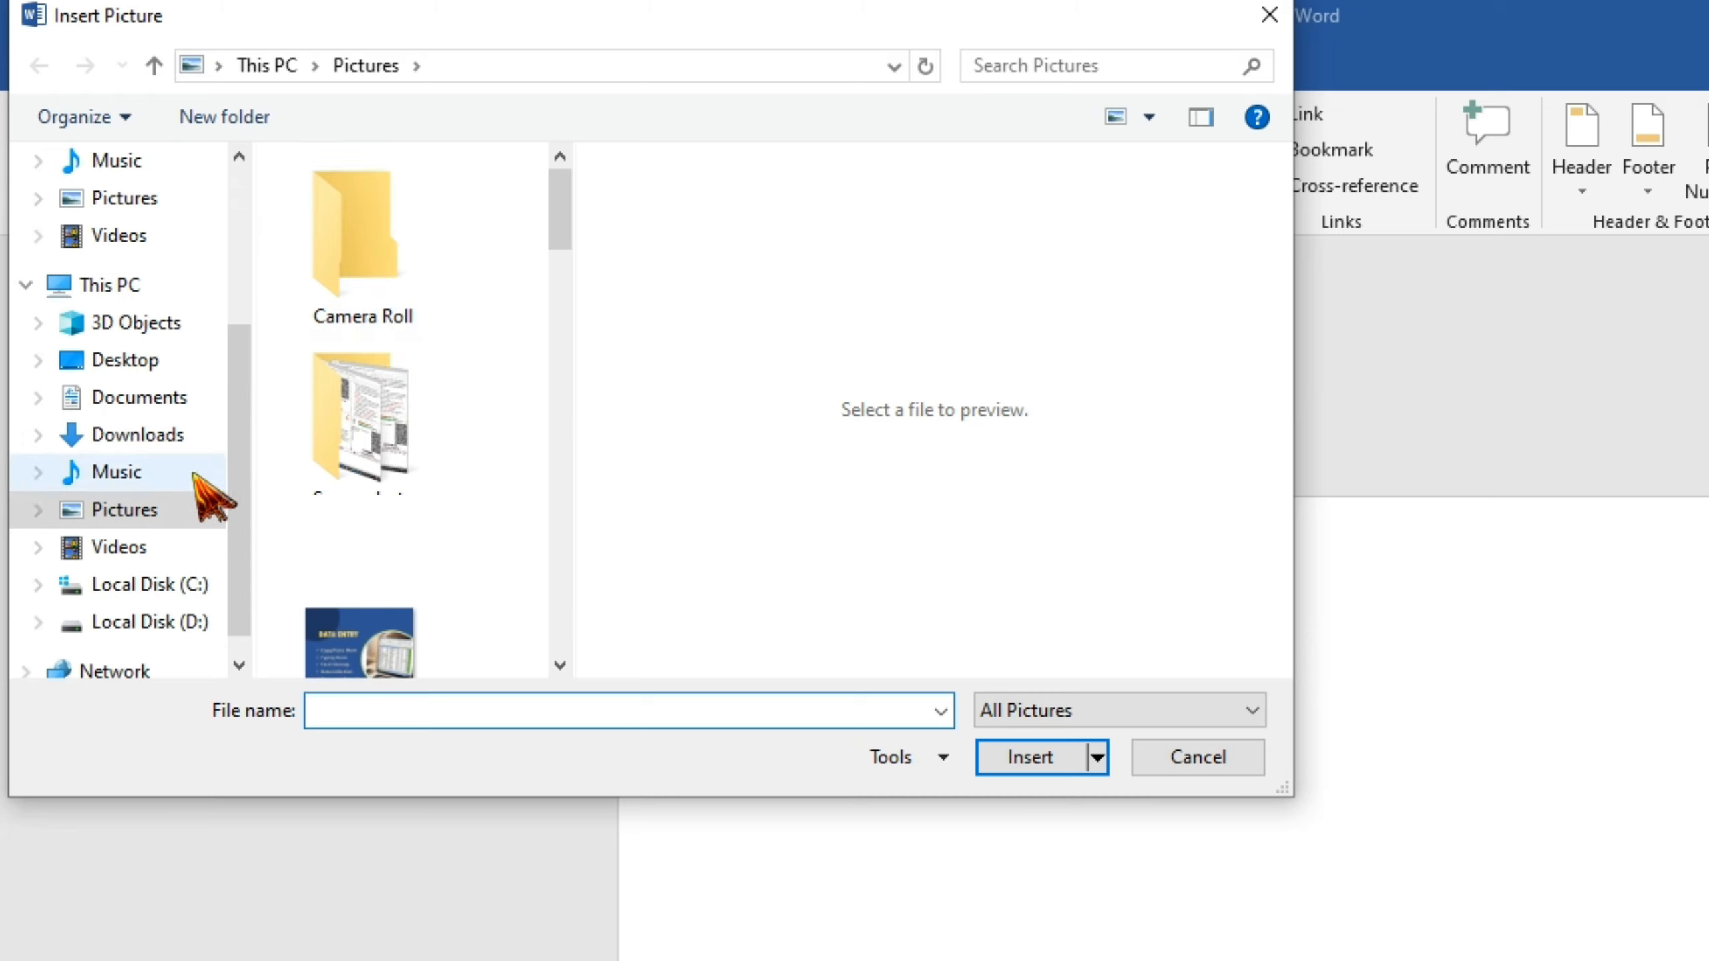
{"action": "left_click", "coordinate": [138, 435]}
{"action": "scroll", "coordinate": [561, 298], "scroll_direction": "down", "scroll_amount": 3}
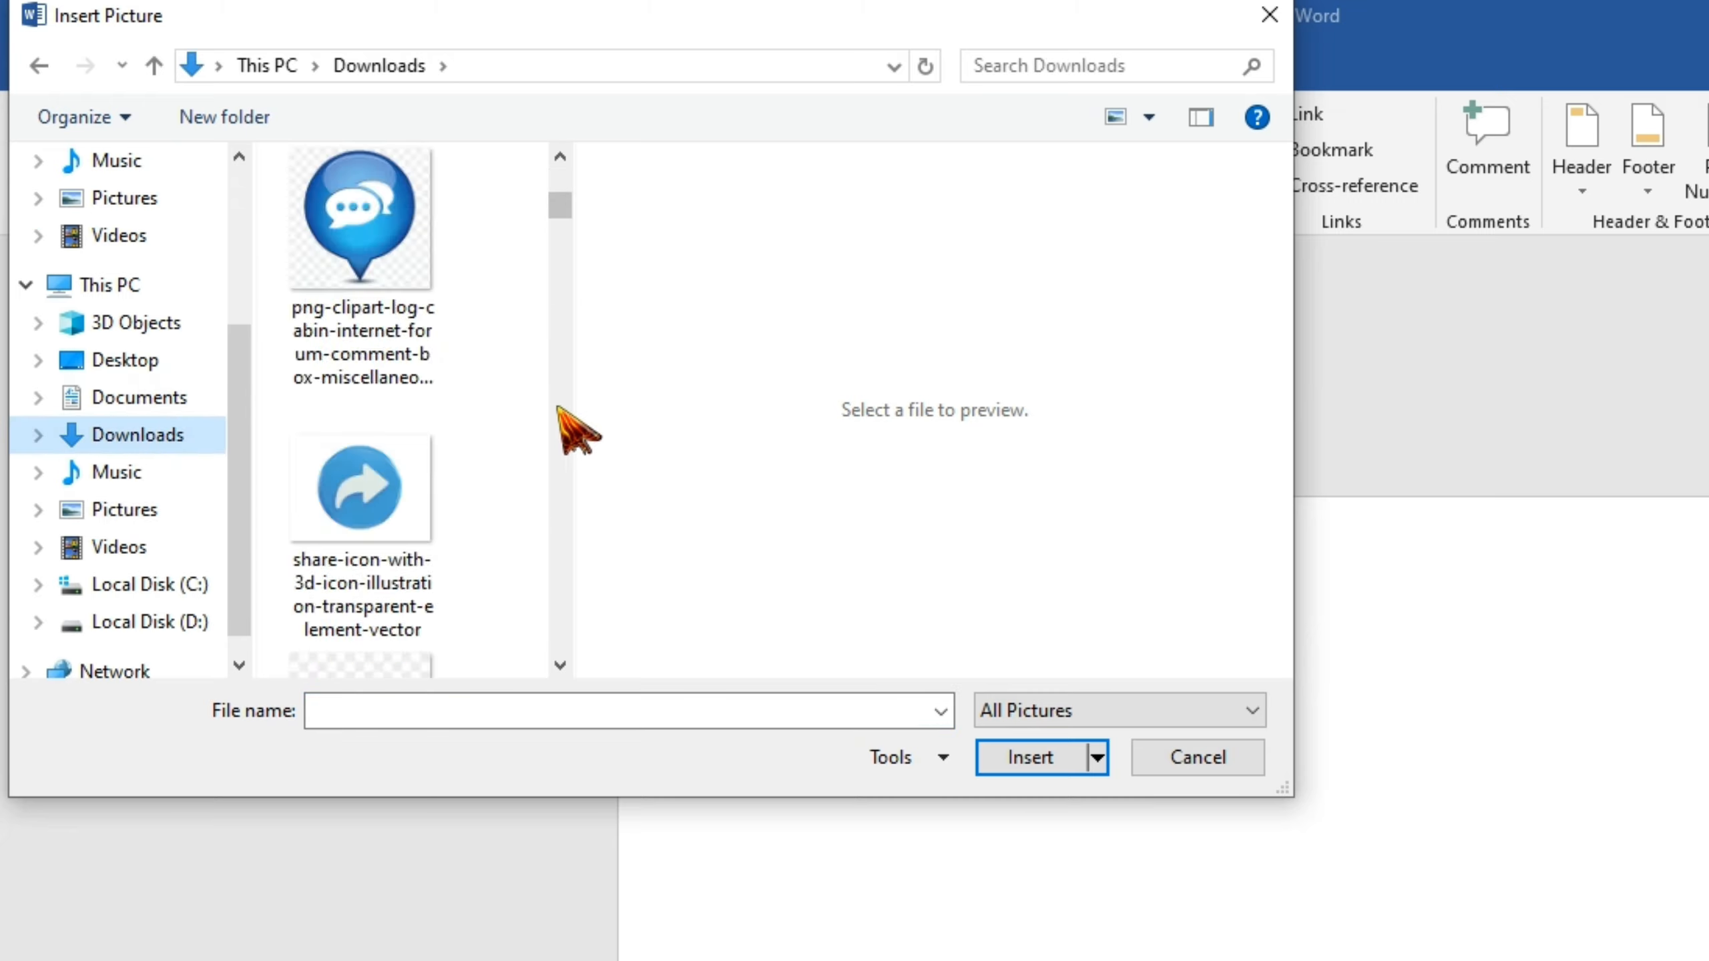
{"action": "scroll", "coordinate": [561, 471], "scroll_direction": "down", "scroll_amount": 10}
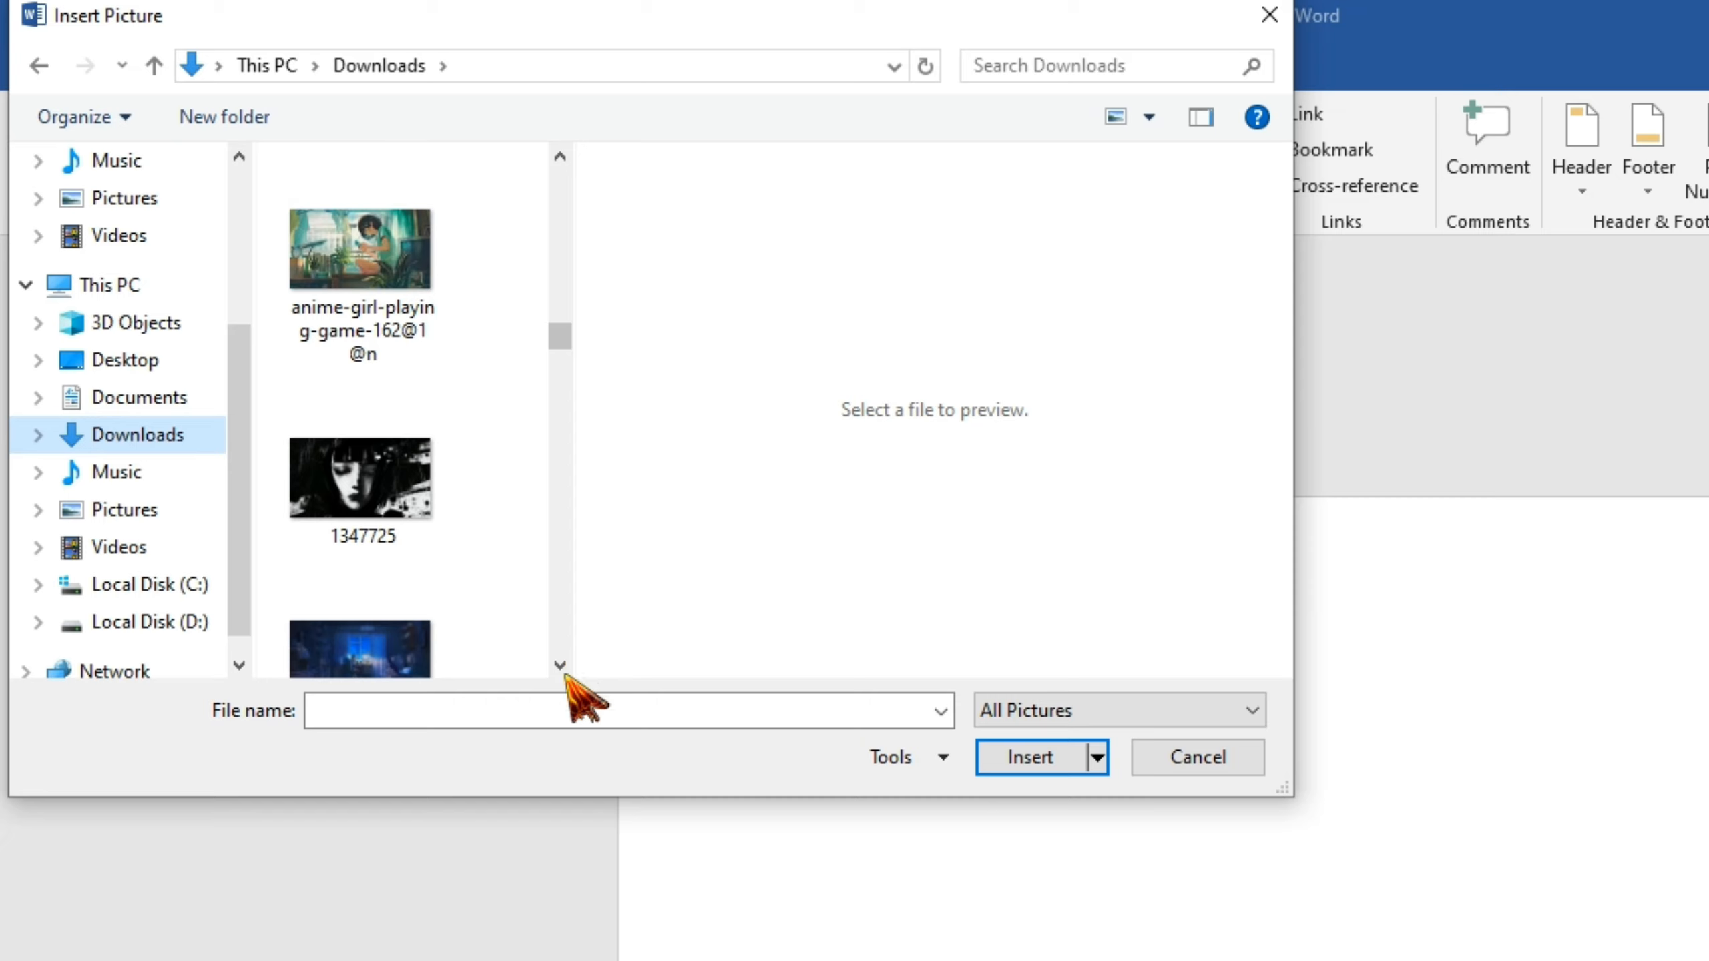
{"action": "scroll", "coordinate": [572, 404], "scroll_direction": "down", "scroll_amount": 5}
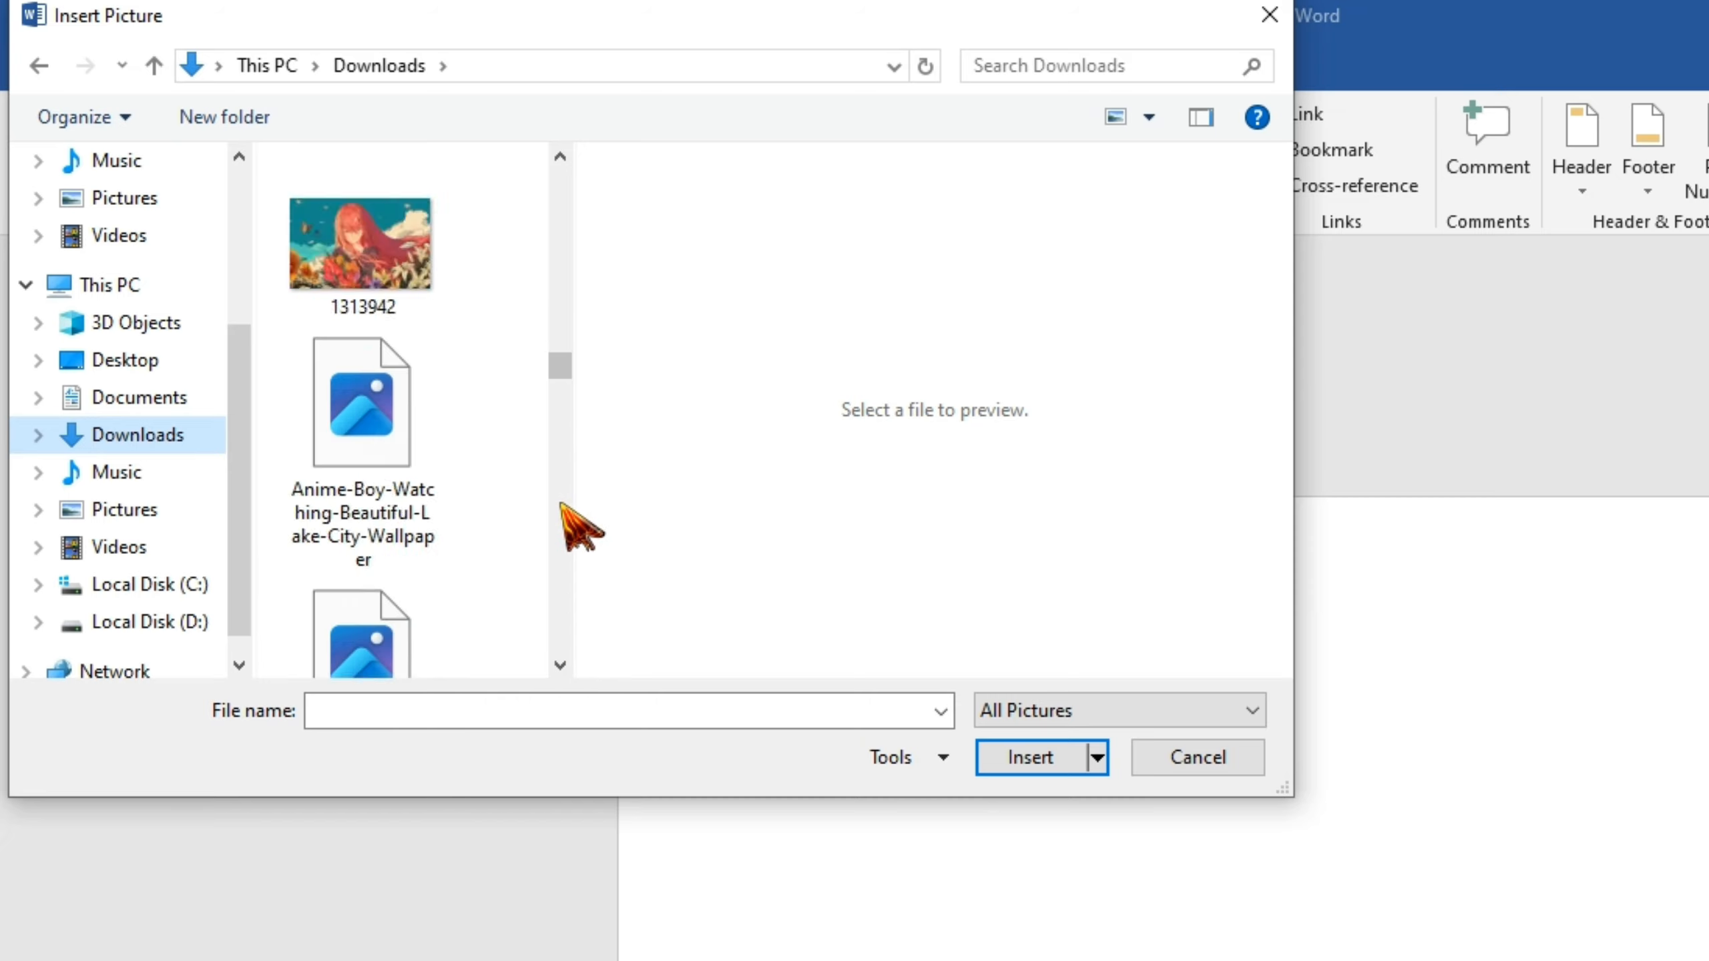
{"action": "scroll", "coordinate": [562, 505], "scroll_direction": "down", "scroll_amount": 10}
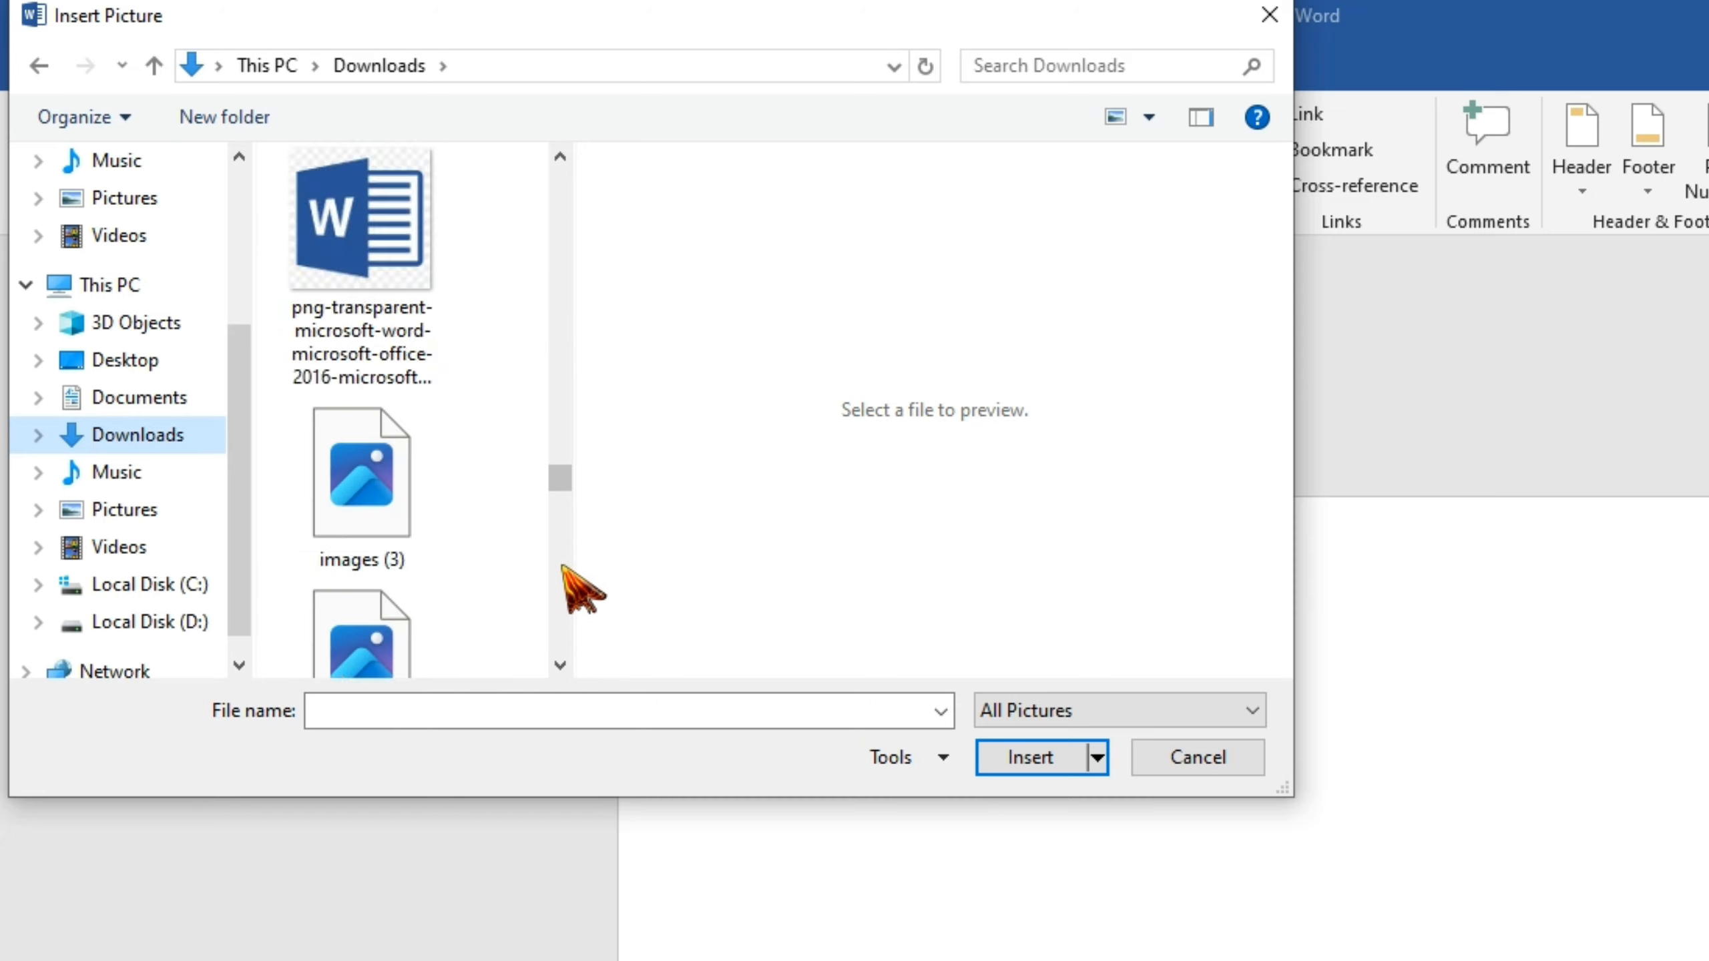
{"action": "scroll", "coordinate": [565, 606], "scroll_direction": "down", "scroll_amount": 5}
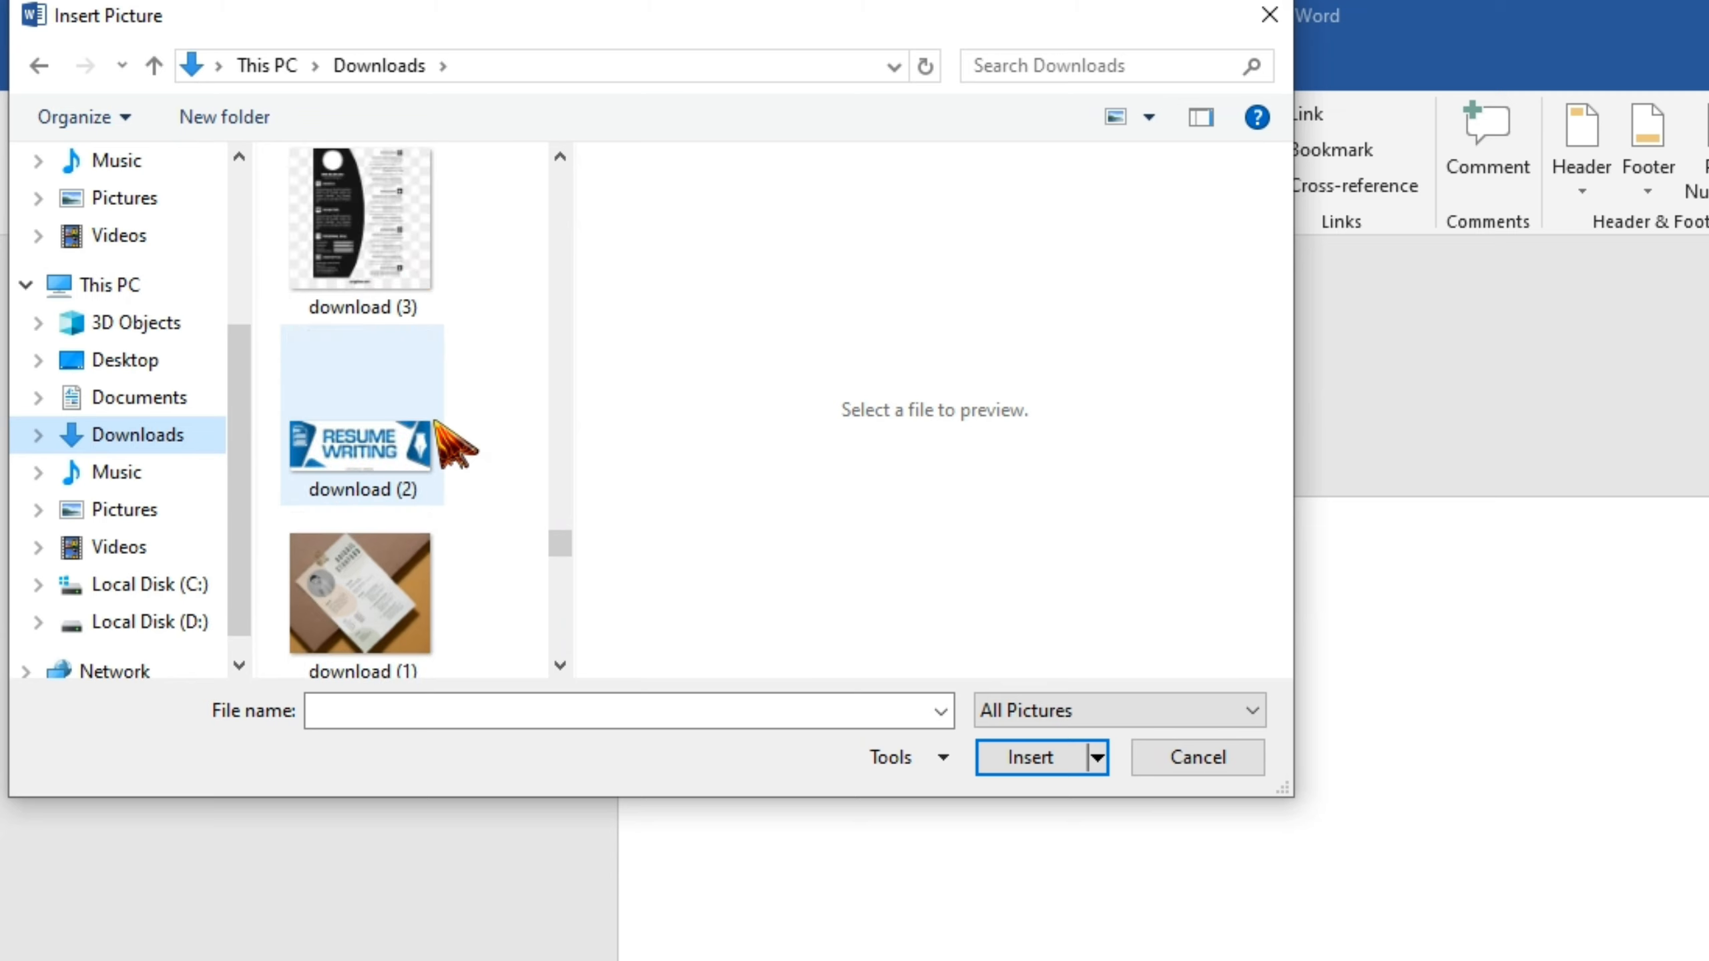
{"action": "scroll", "coordinate": [452, 443], "scroll_direction": "up", "scroll_amount": 5}
{"action": "scroll", "coordinate": [452, 443], "scroll_direction": "up", "scroll_amount": 2}
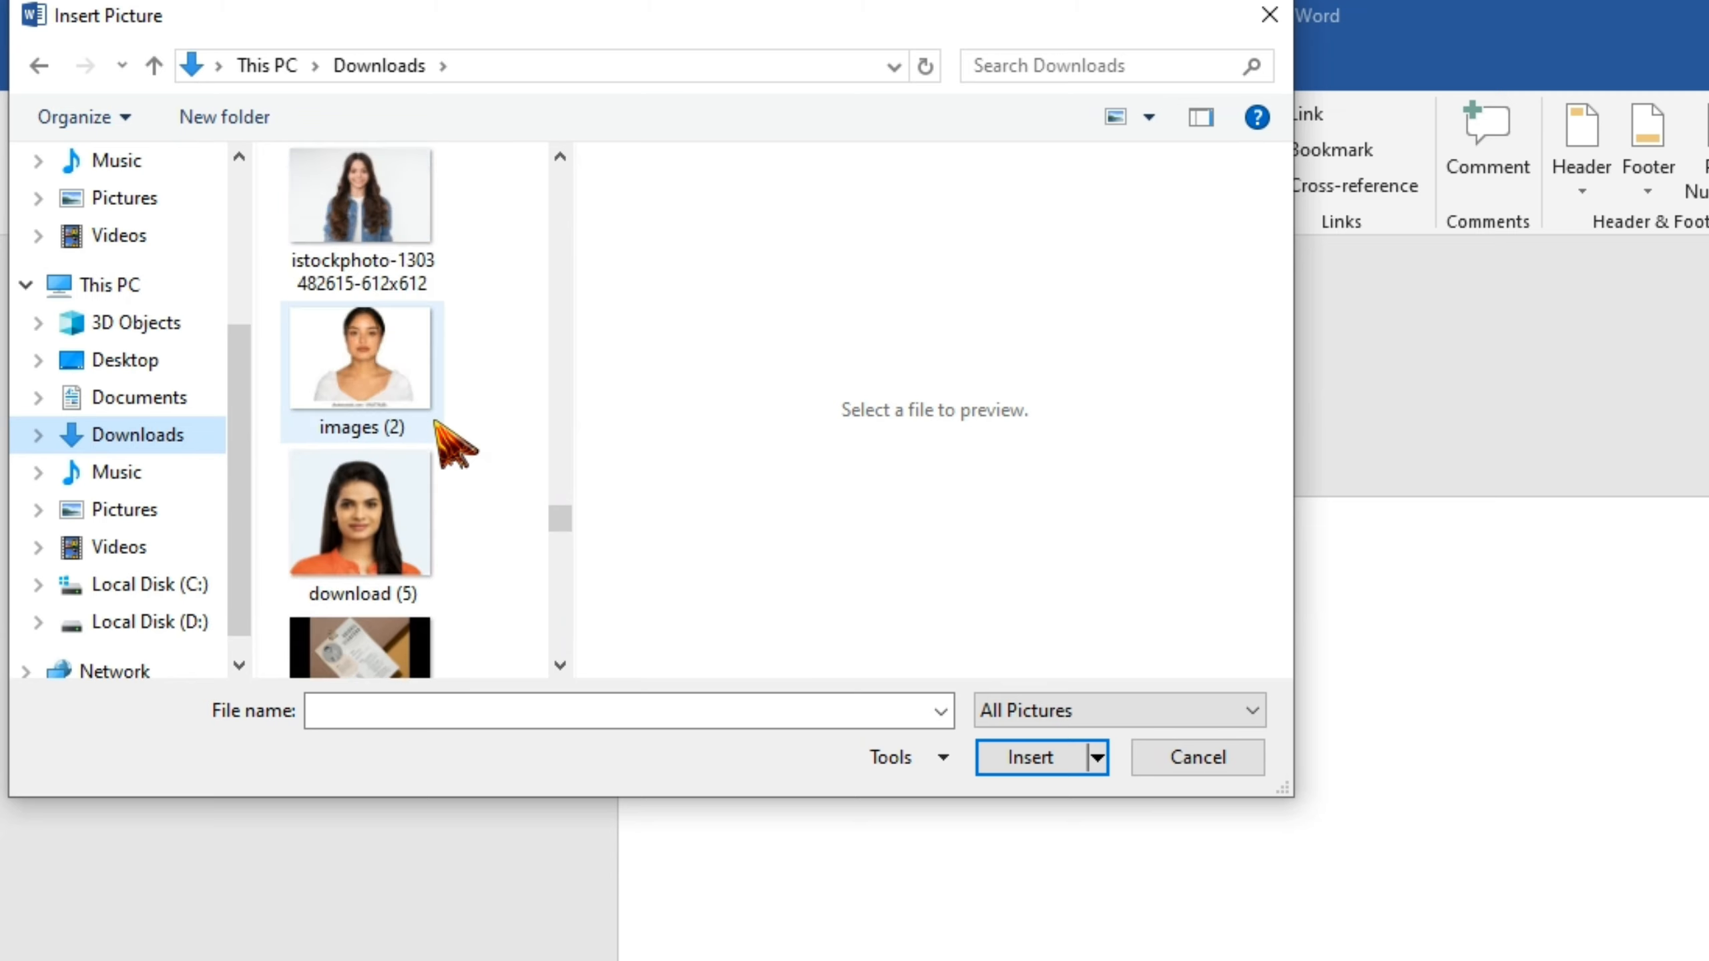
{"action": "scroll", "coordinate": [452, 443], "scroll_direction": "up", "scroll_amount": 2}
{"action": "scroll", "coordinate": [436, 423], "scroll_direction": "down", "scroll_amount": 2}
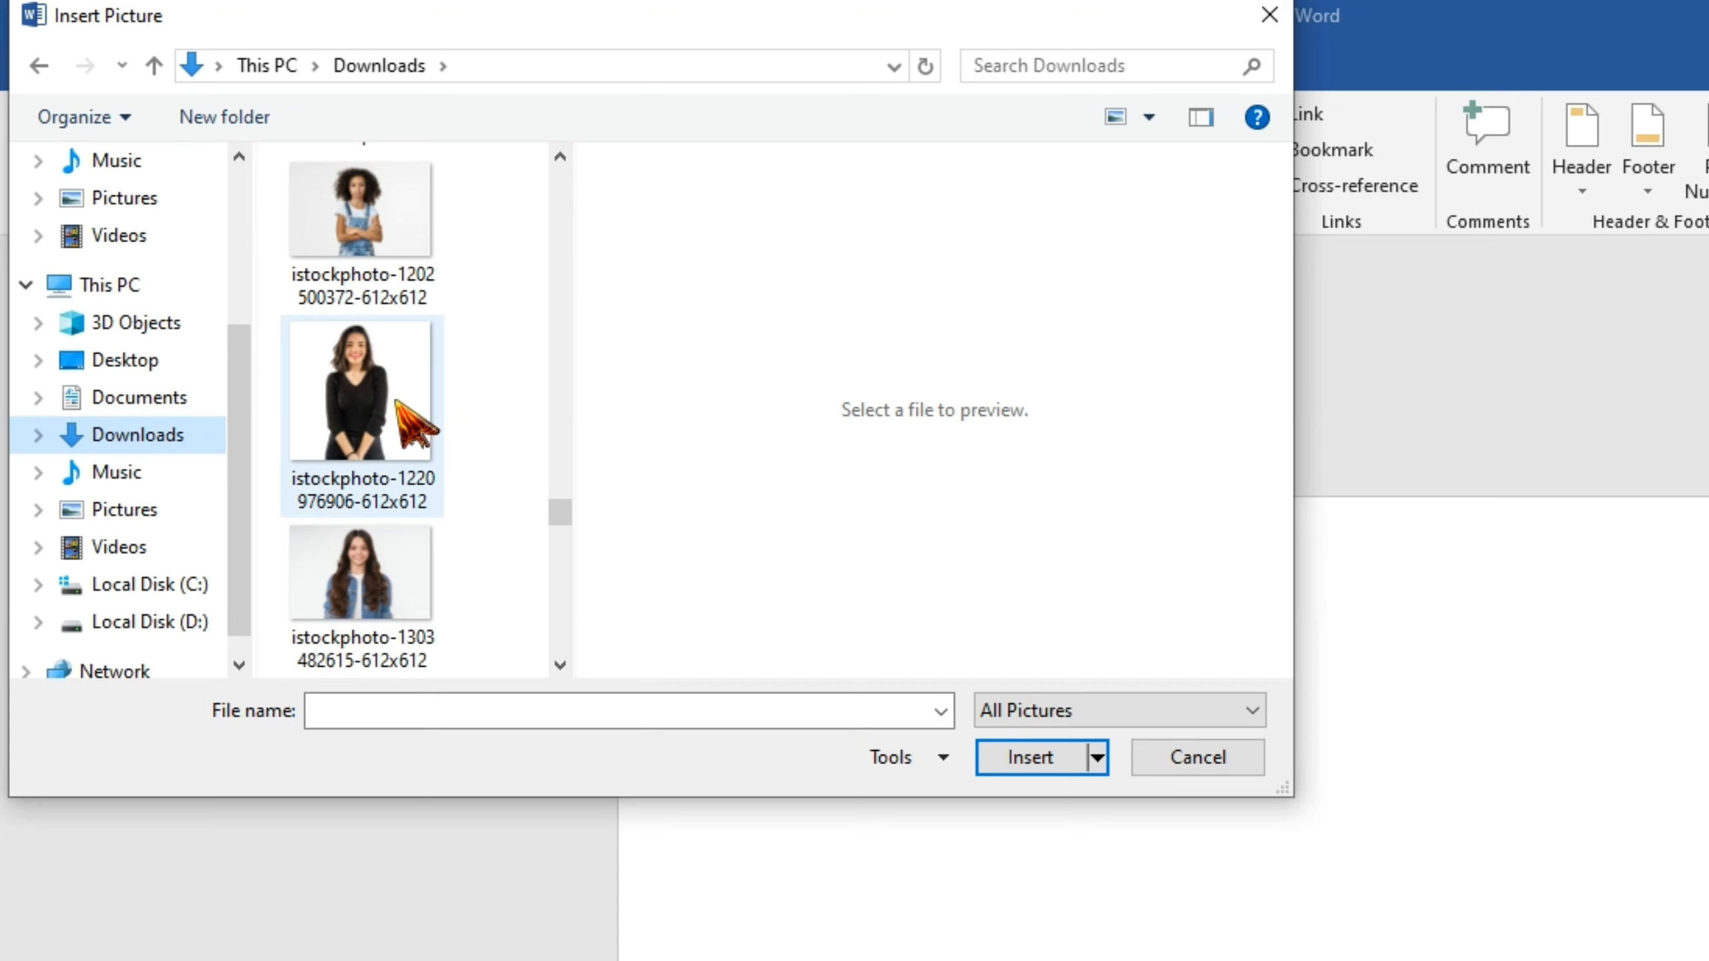
{"action": "left_click", "coordinate": [373, 571]}
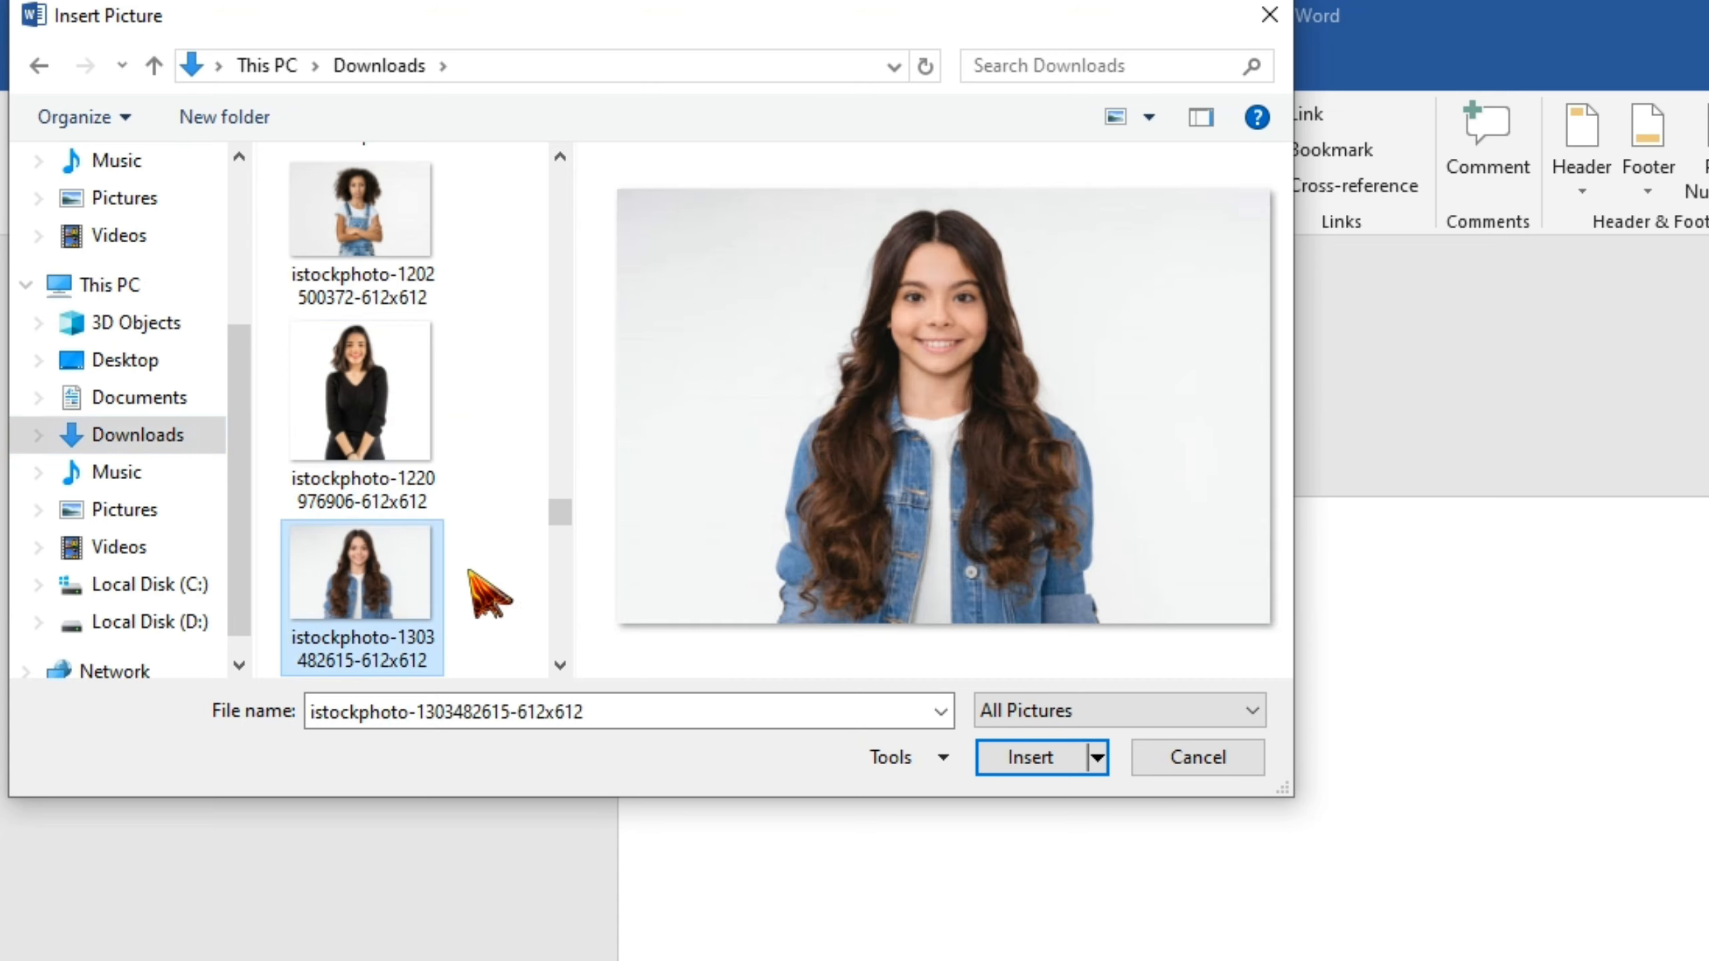
{"action": "left_click", "coordinate": [406, 443]}
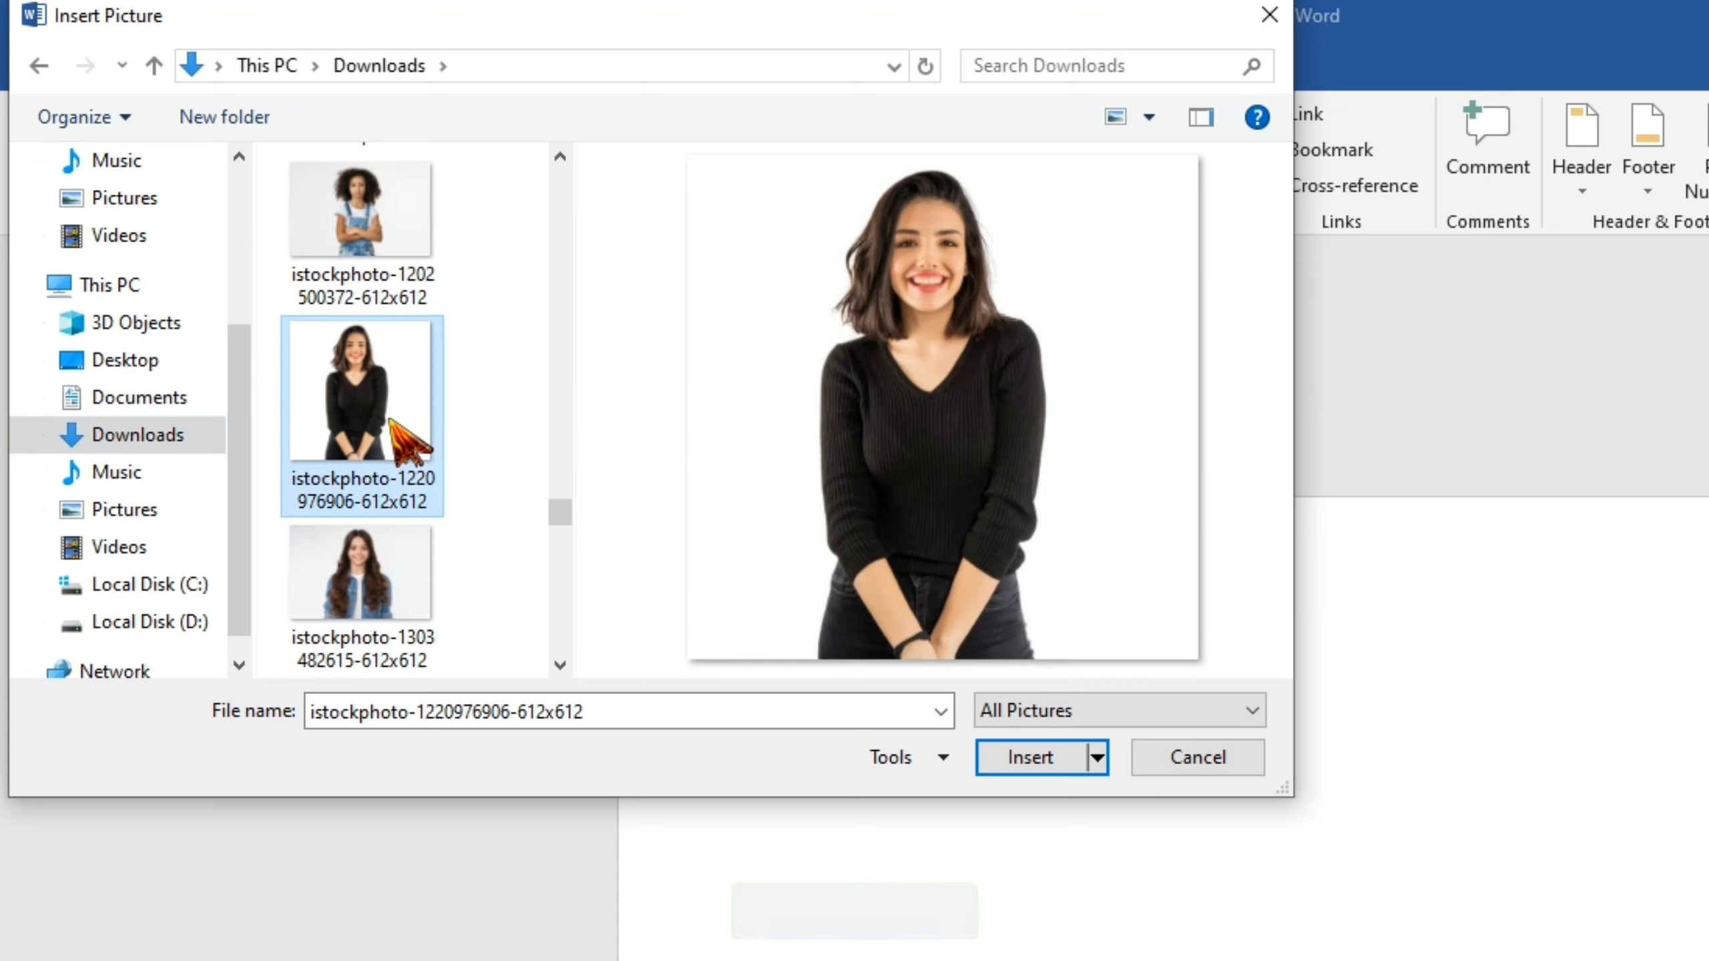
{"action": "left_click", "coordinate": [1077, 755]}
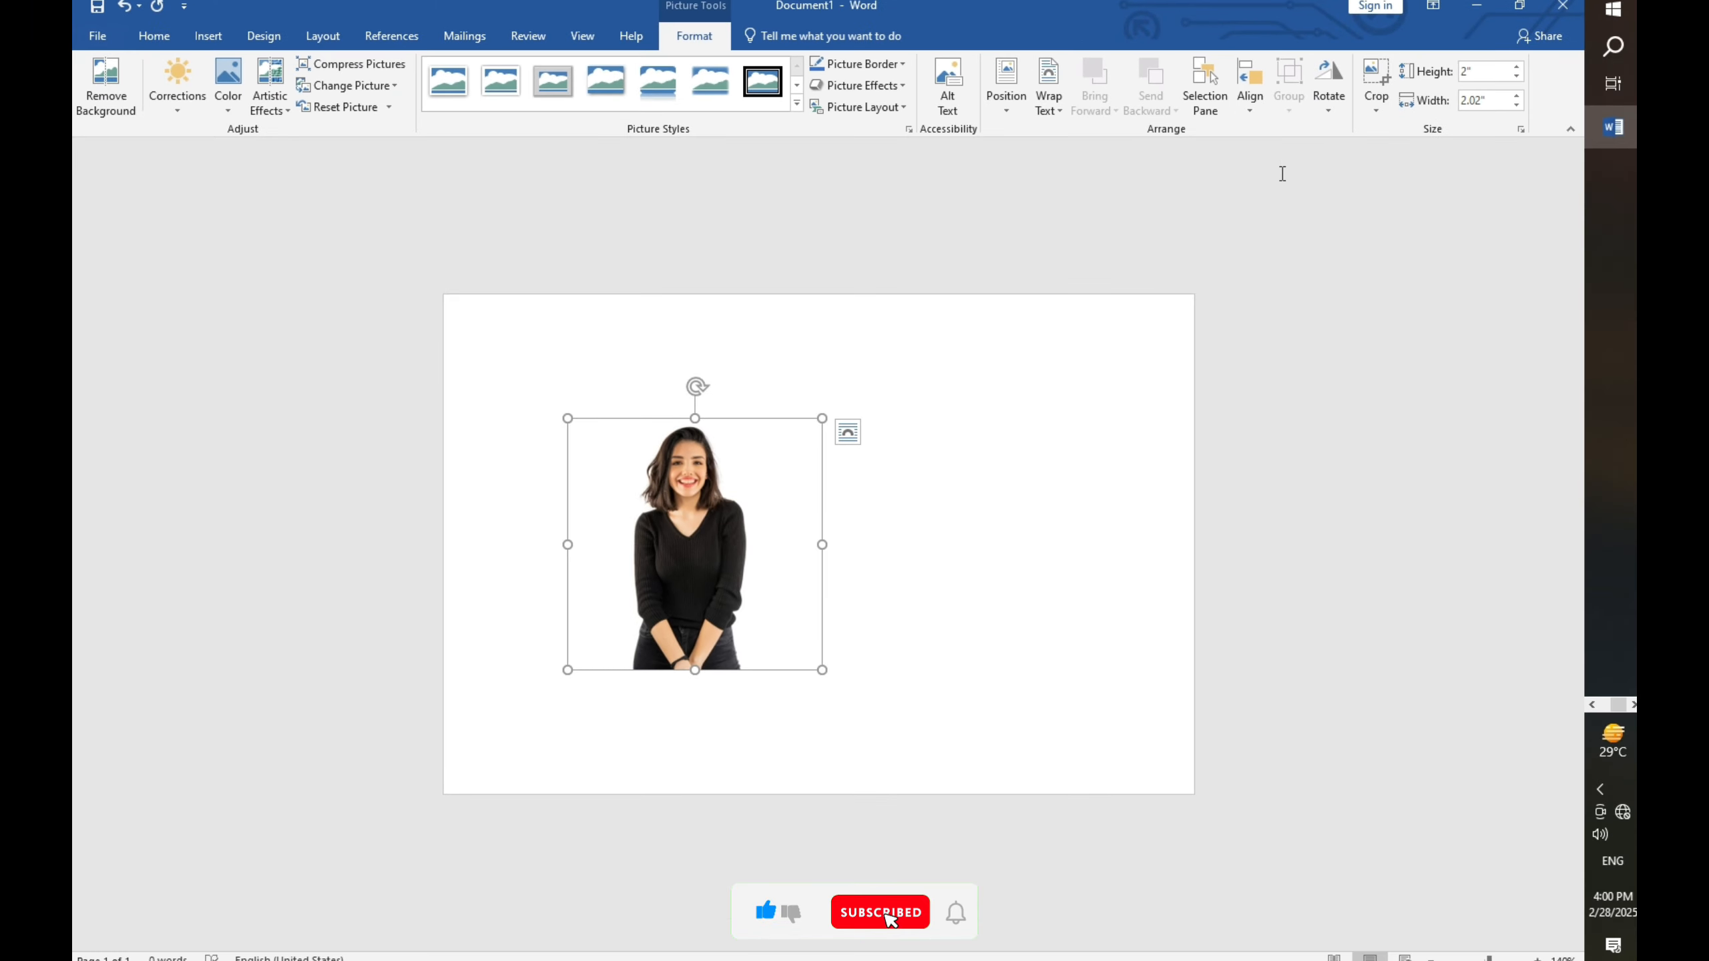
- Crop the picture to the woman's head and shoulders, about 1.13" high by 0.82" wide
{"action": "left_click", "coordinate": [1376, 107]}
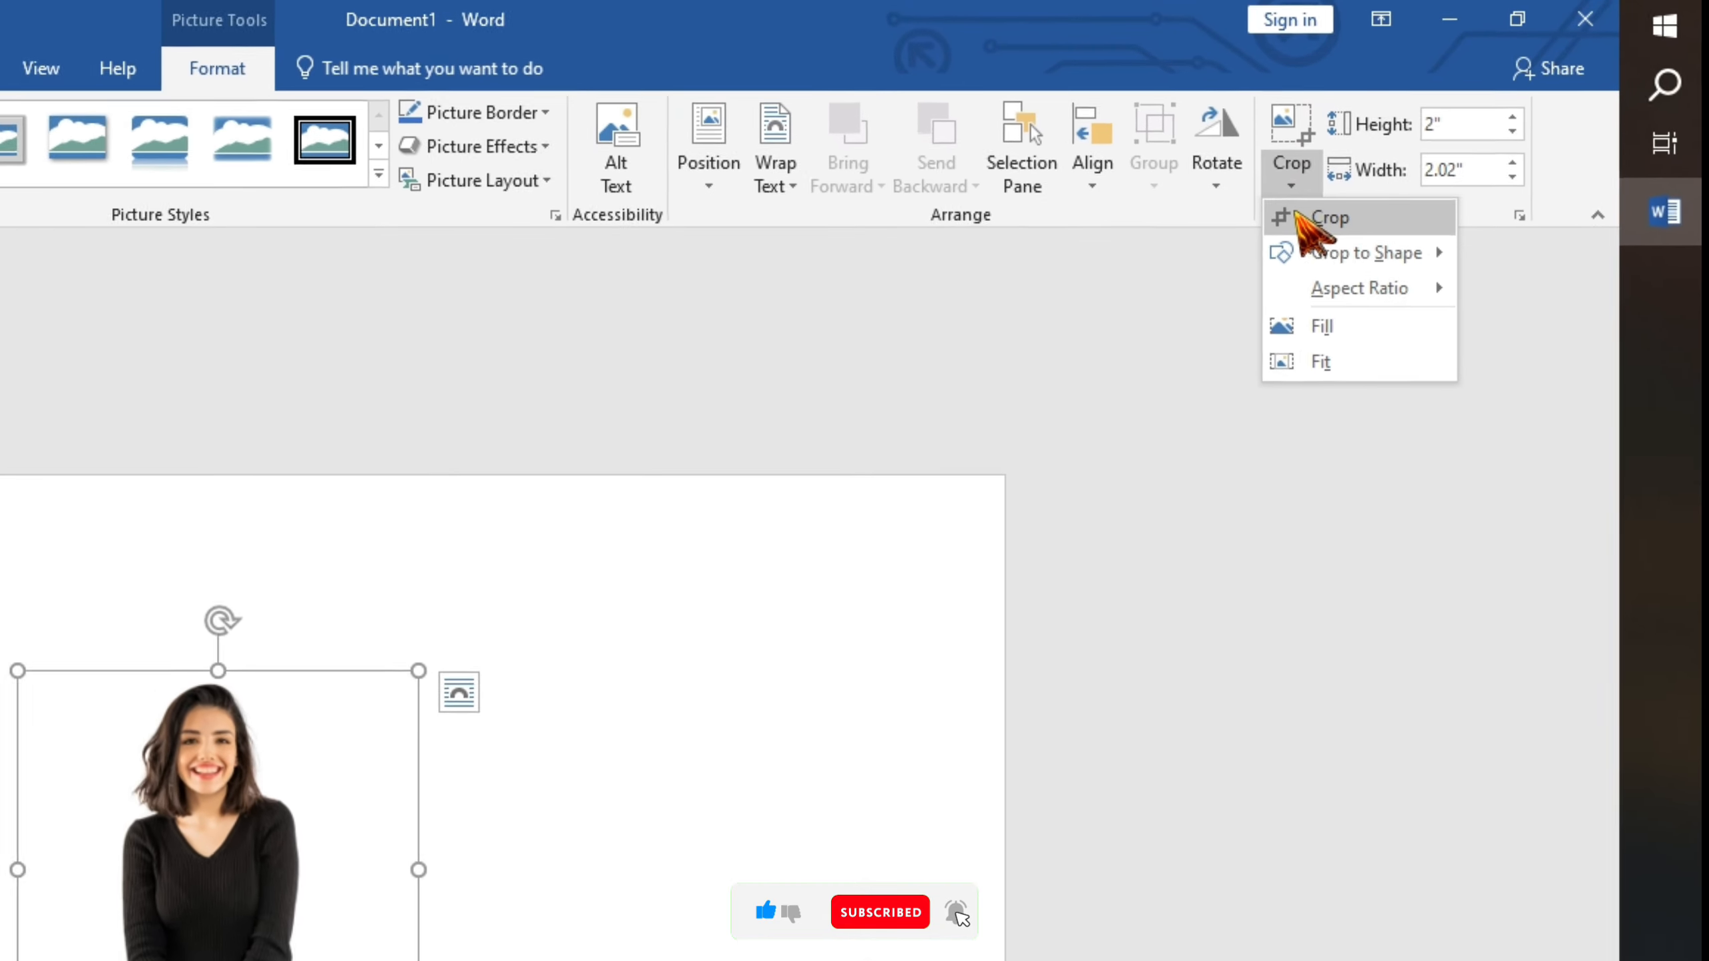
{"action": "left_click", "coordinate": [1309, 219]}
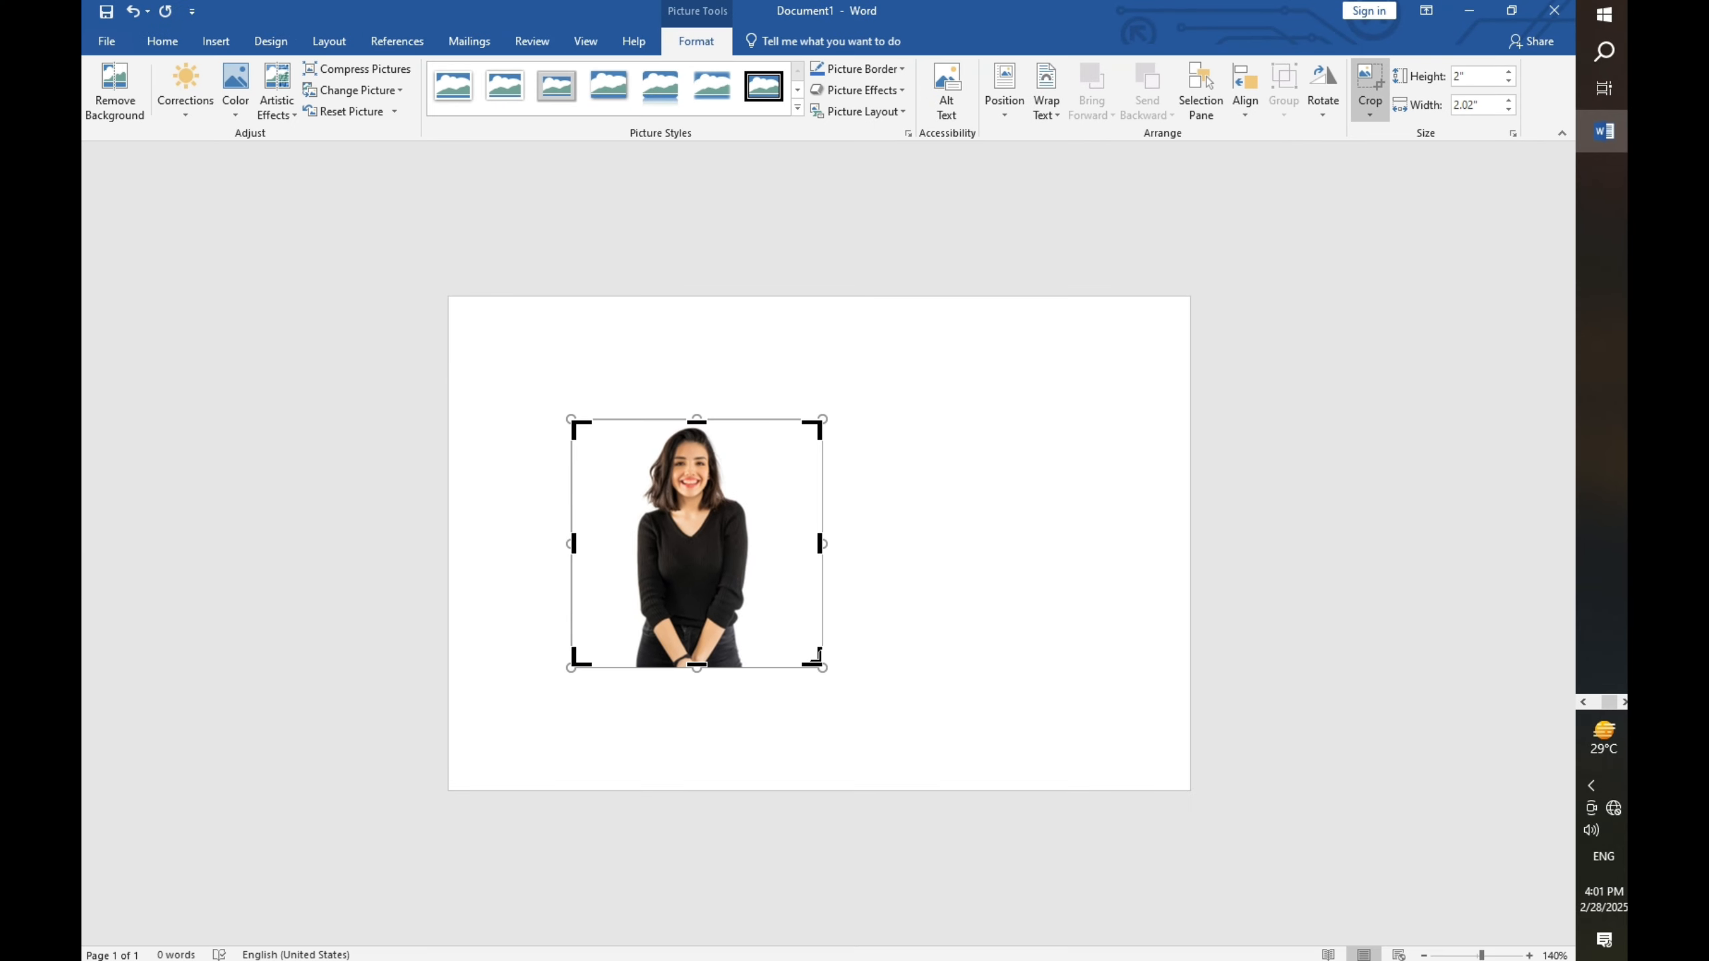
{"action": "left_click_drag", "start_coordinate": [816, 656], "coordinate": [740, 590]}
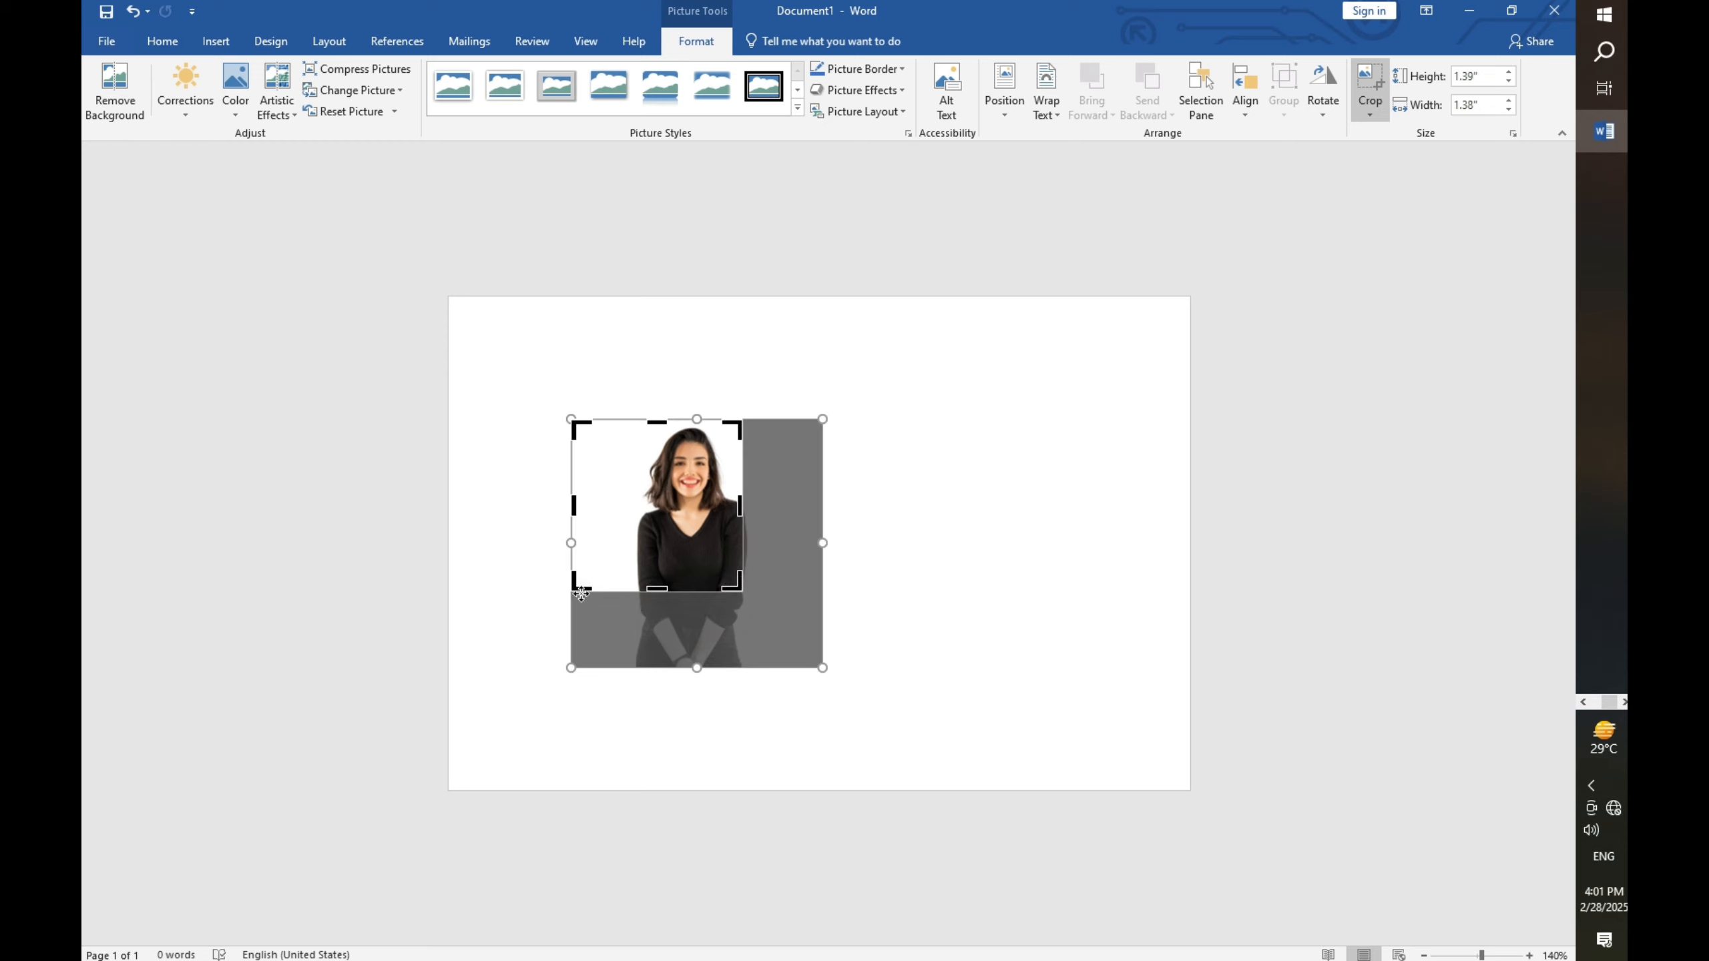
{"action": "left_click_drag", "start_coordinate": [580, 581], "coordinate": [641, 560]}
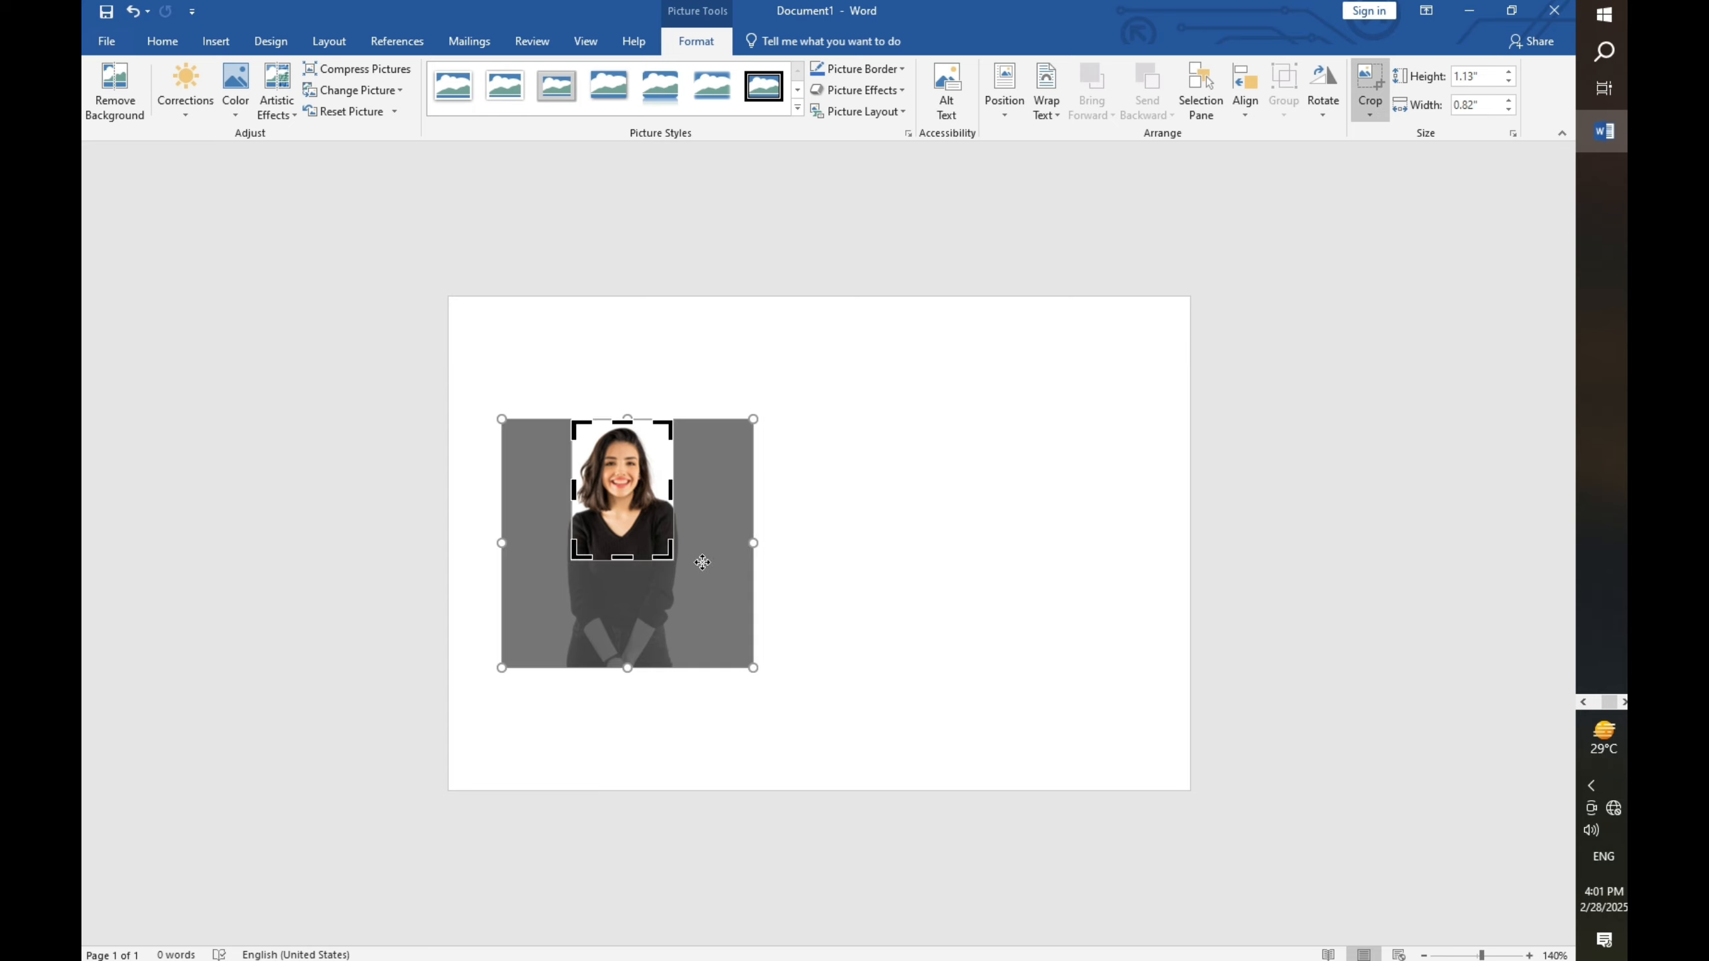
{"action": "left_click", "coordinate": [655, 562]}
{"action": "left_click", "coordinate": [654, 562]}
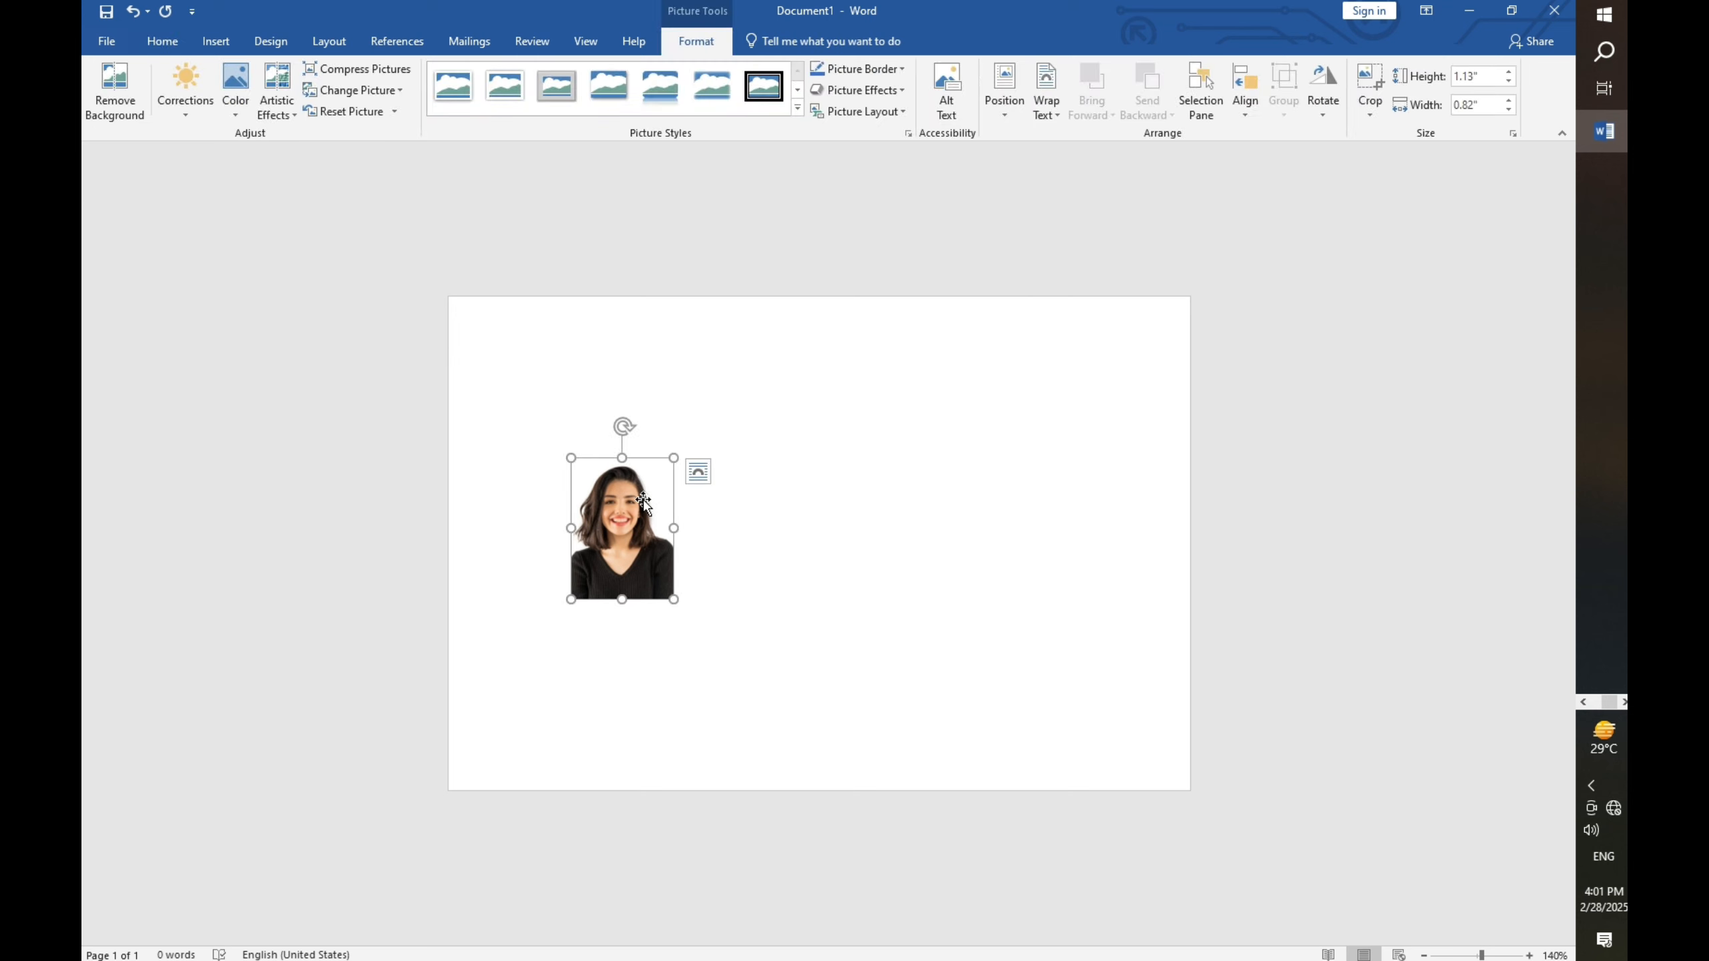
- Set the cropped photo's text wrapping to In Front of Text and move it to the page's upper-left corner area
{"action": "left_click_drag", "start_coordinate": [645, 500], "coordinate": [1015, 482]}
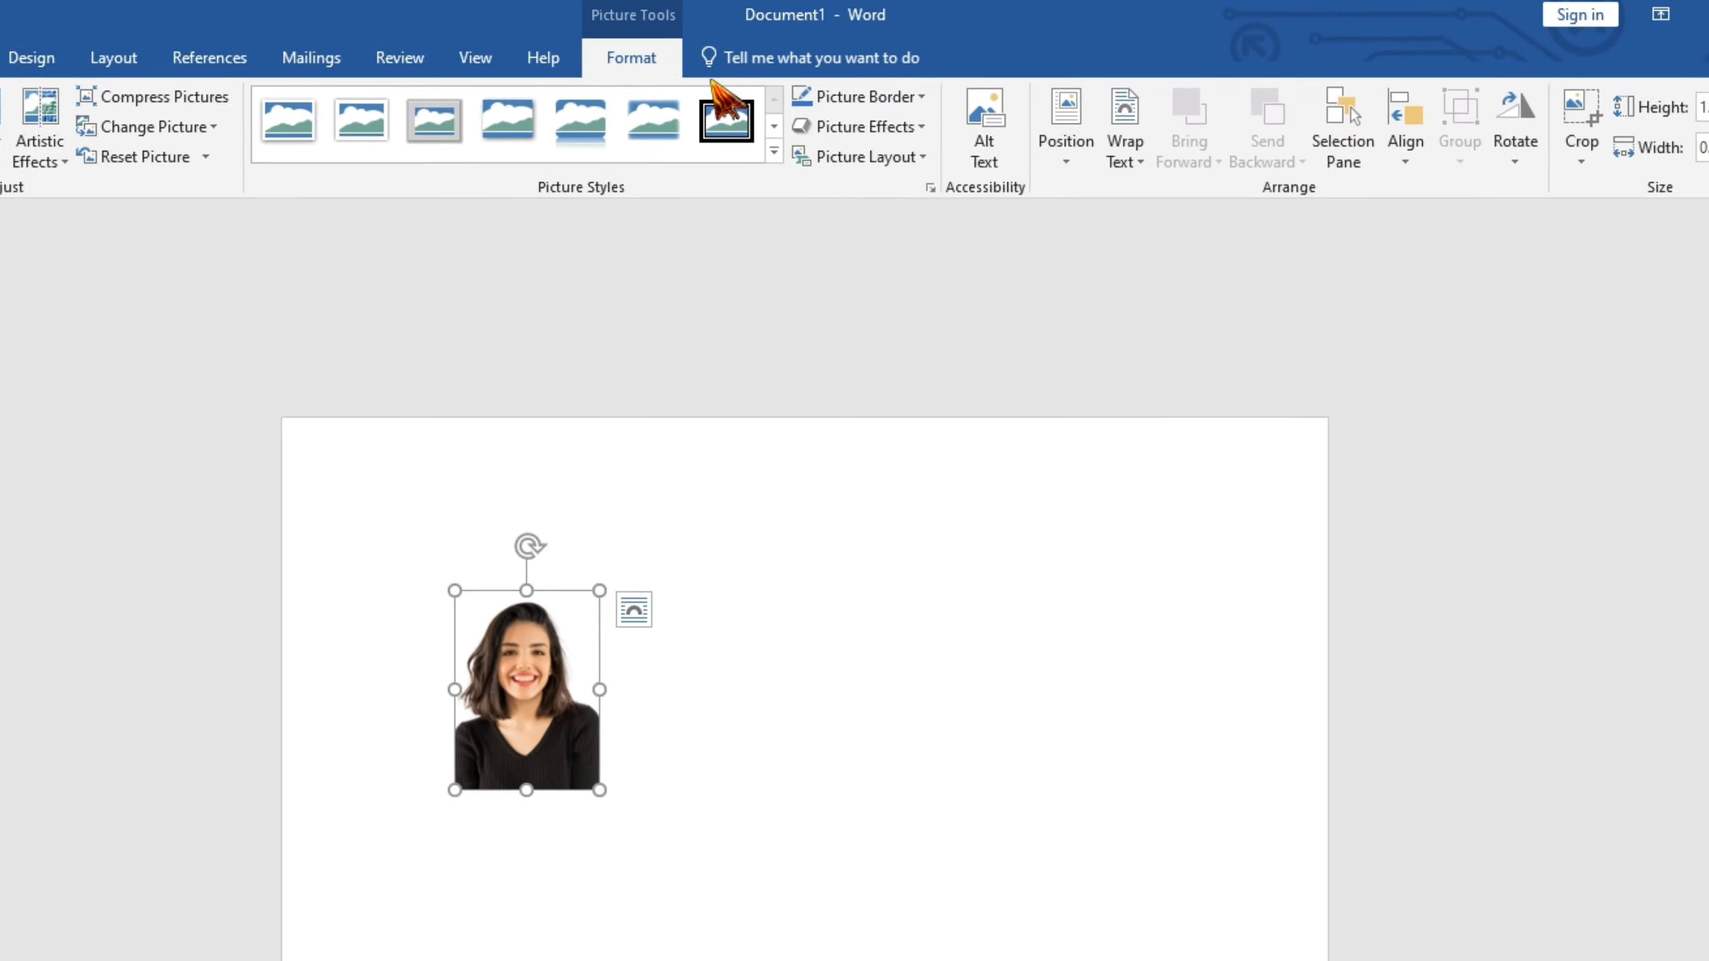
{"action": "left_click", "coordinate": [1142, 159]}
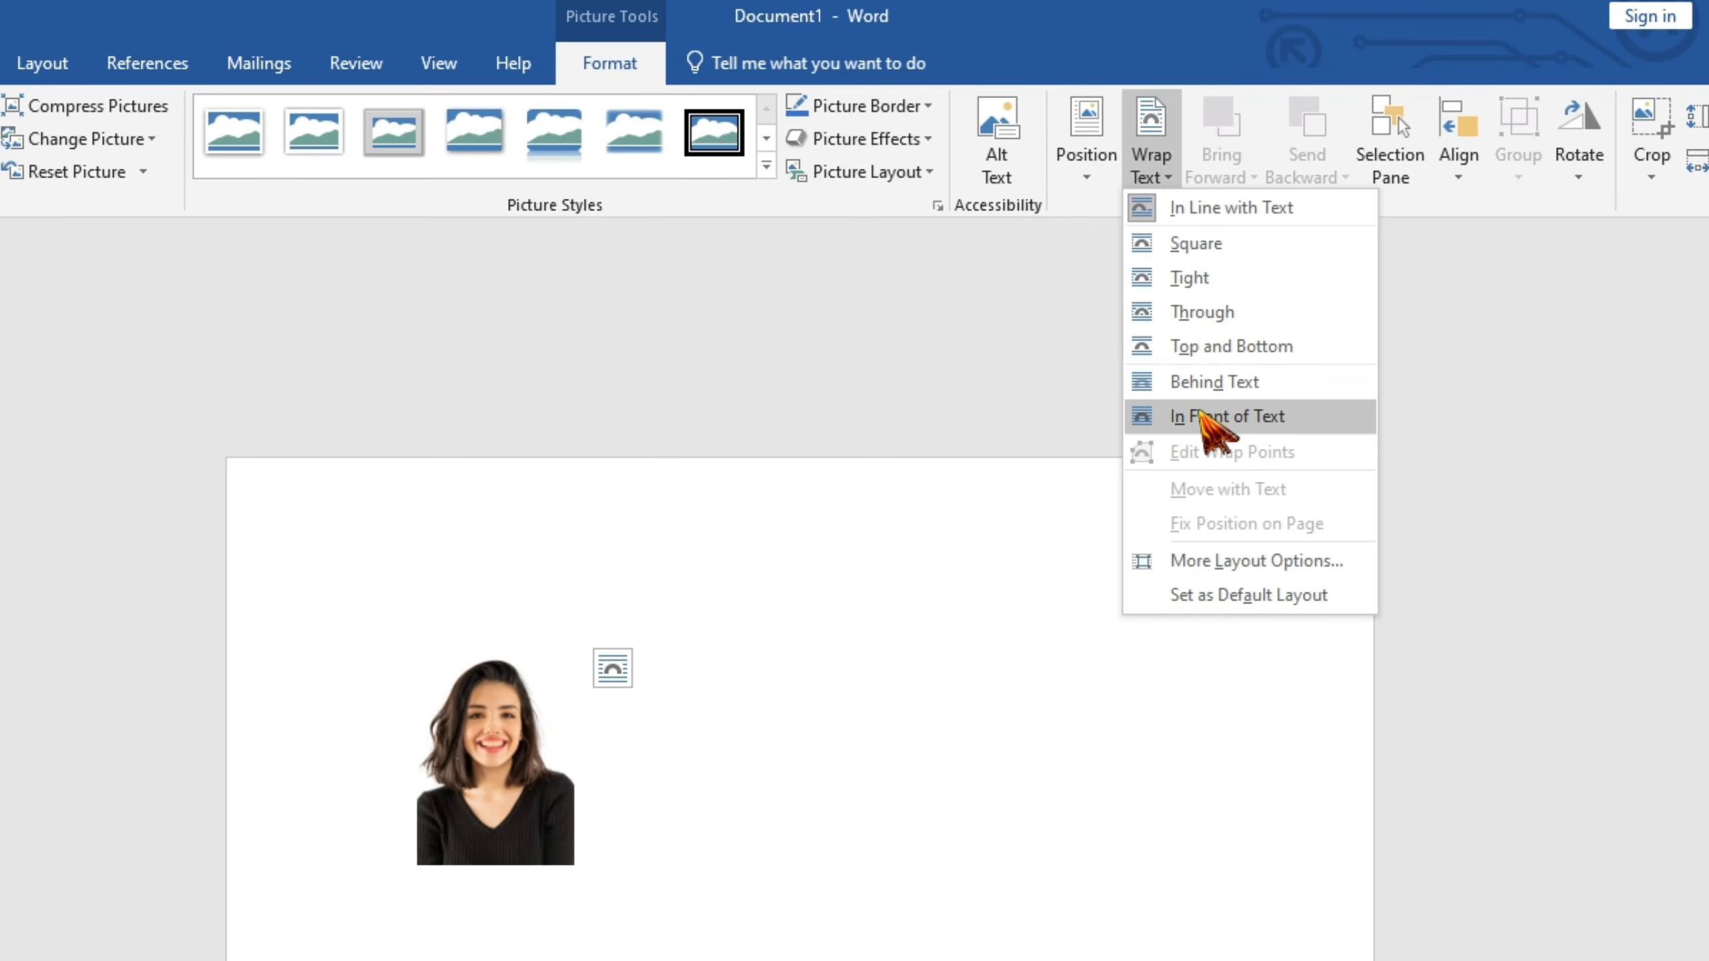
{"action": "left_click", "coordinate": [1235, 417]}
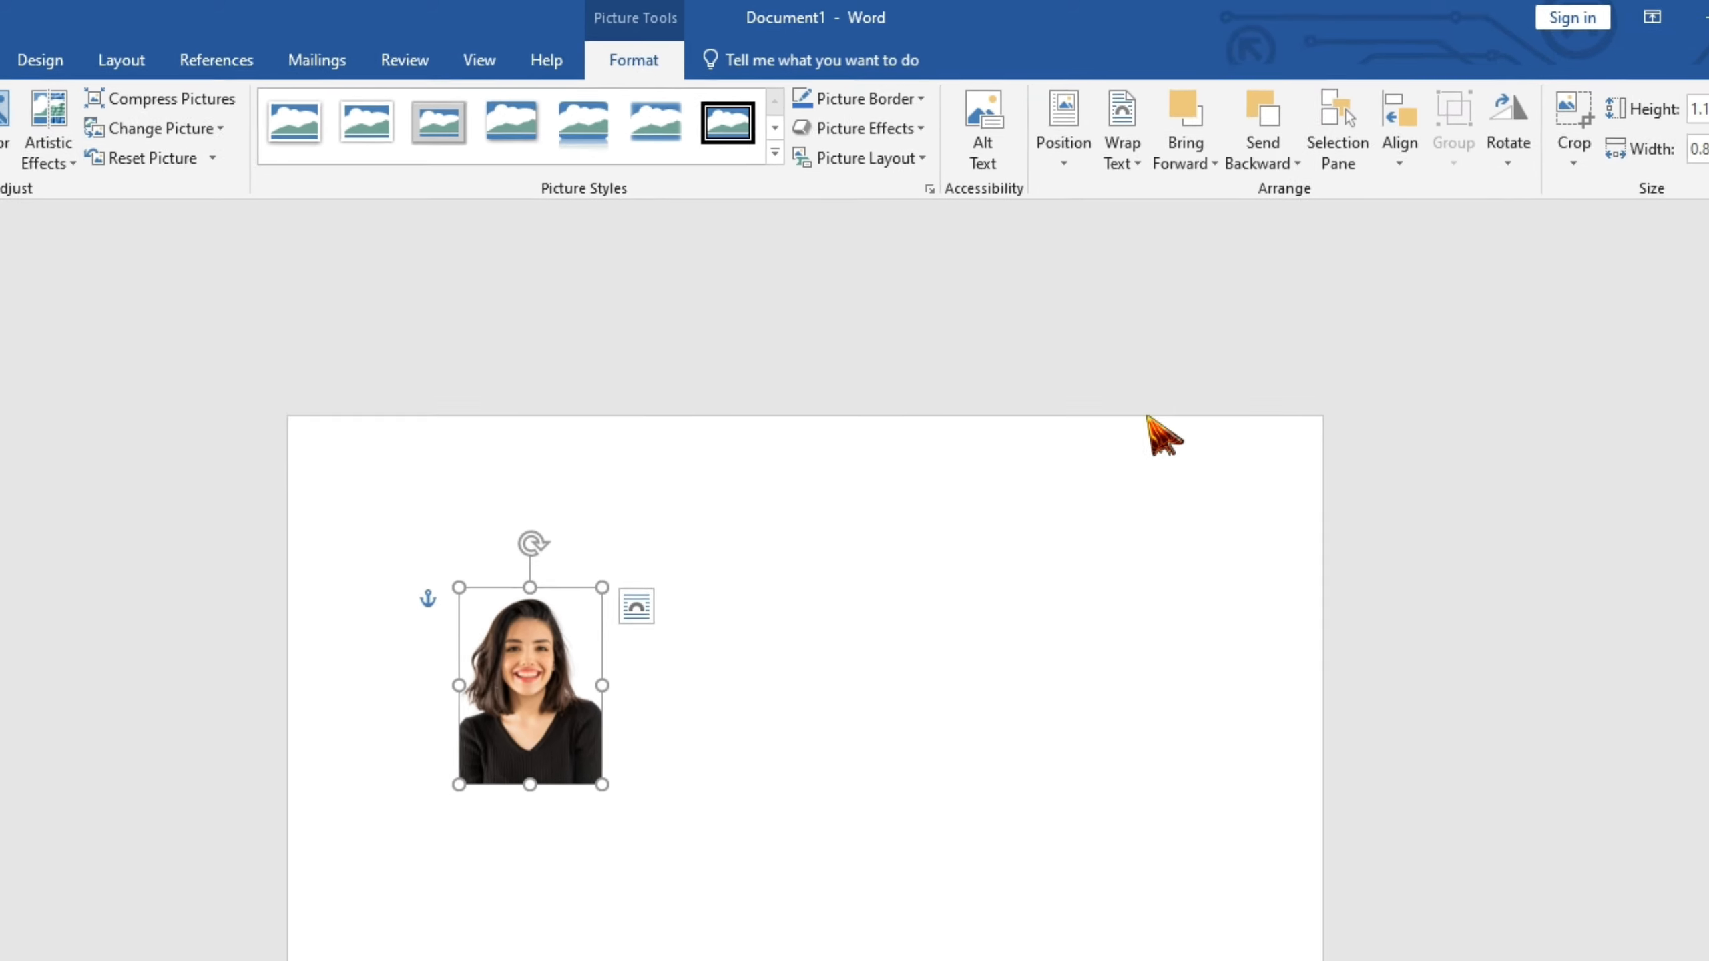
{"action": "left_click_drag", "start_coordinate": [573, 508], "coordinate": [573, 455]}
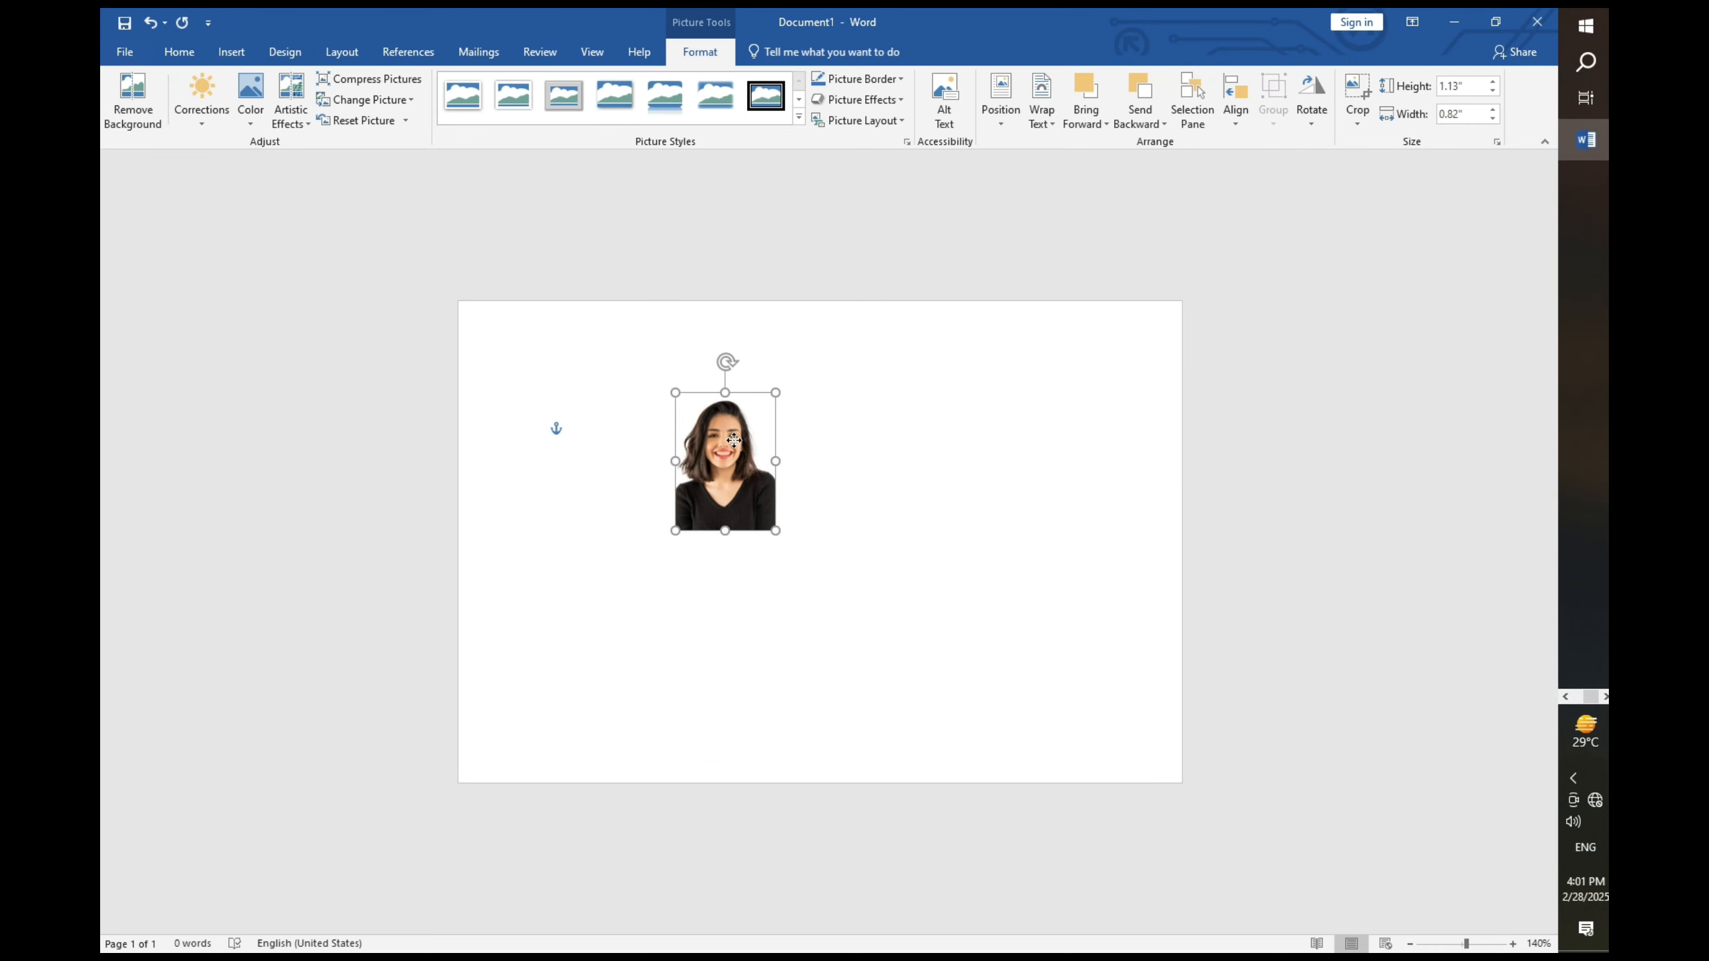
{"action": "left_click_drag", "start_coordinate": [614, 392], "coordinate": [587, 373]}
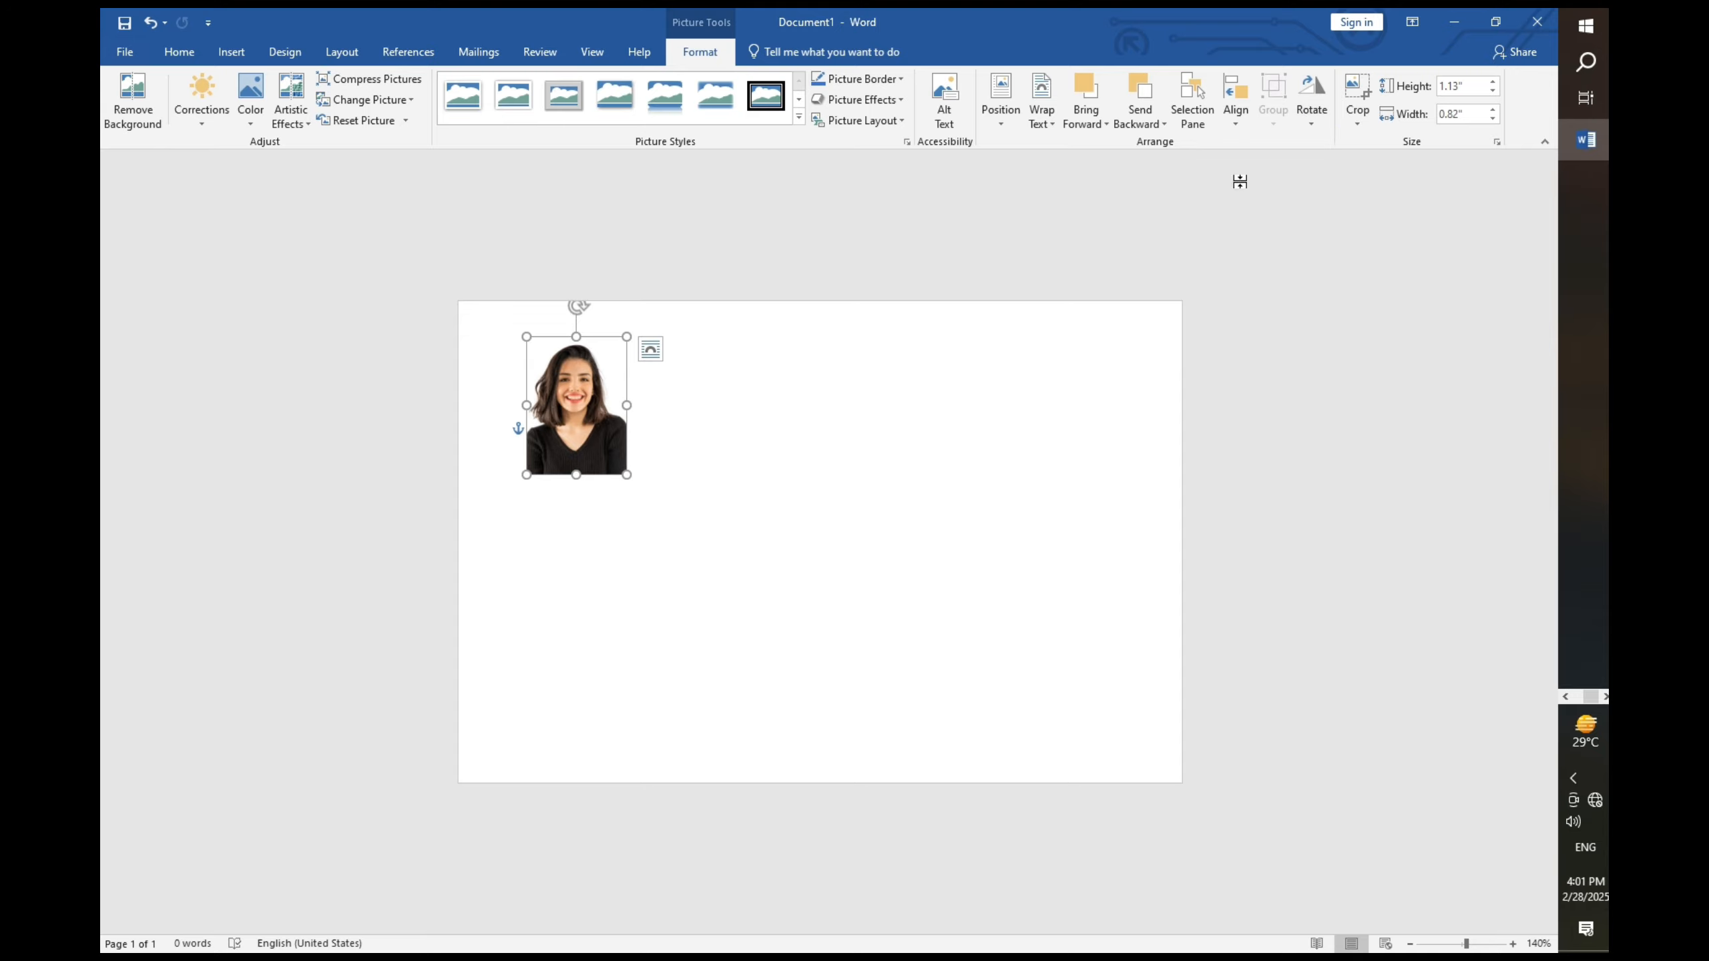
- Set the cropped photo's height to 1.6" and its width to 1.29"
{"action": "left_click", "coordinate": [1477, 84]}
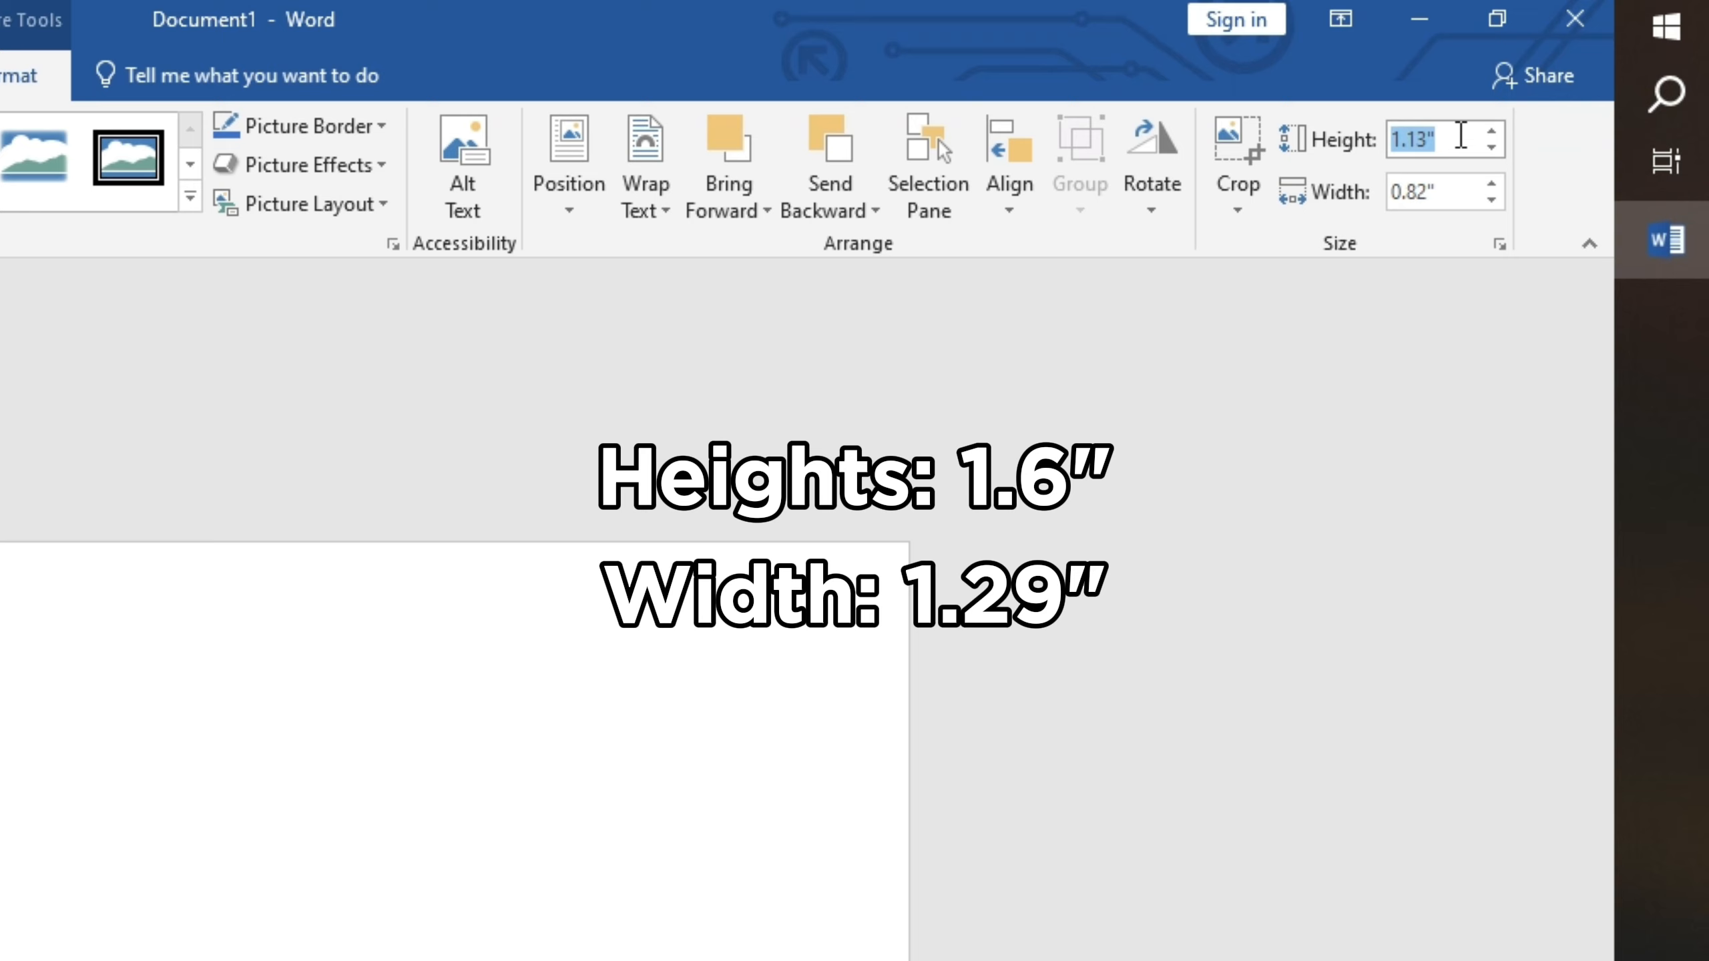
{"action": "key", "text": "BackSpace"}
{"action": "key", "text": "Return"}
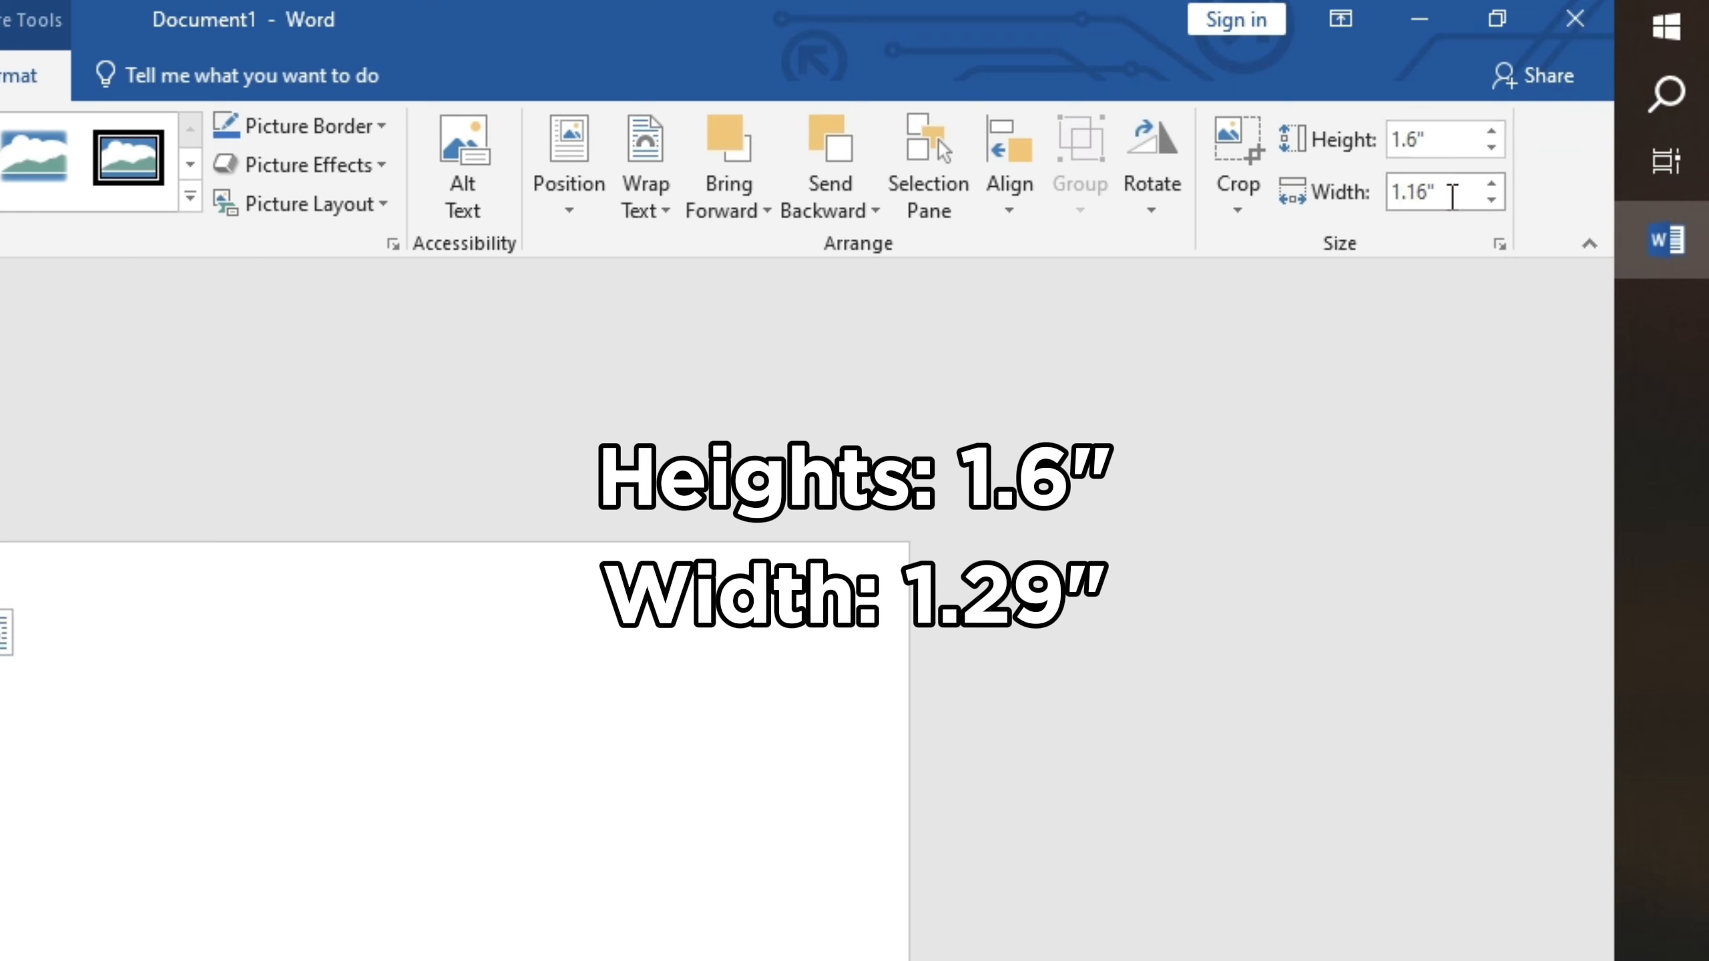
{"action": "left_click", "coordinate": [1452, 196]}
{"action": "key", "text": "BackSpace"}
{"action": "key", "text": "Return"}
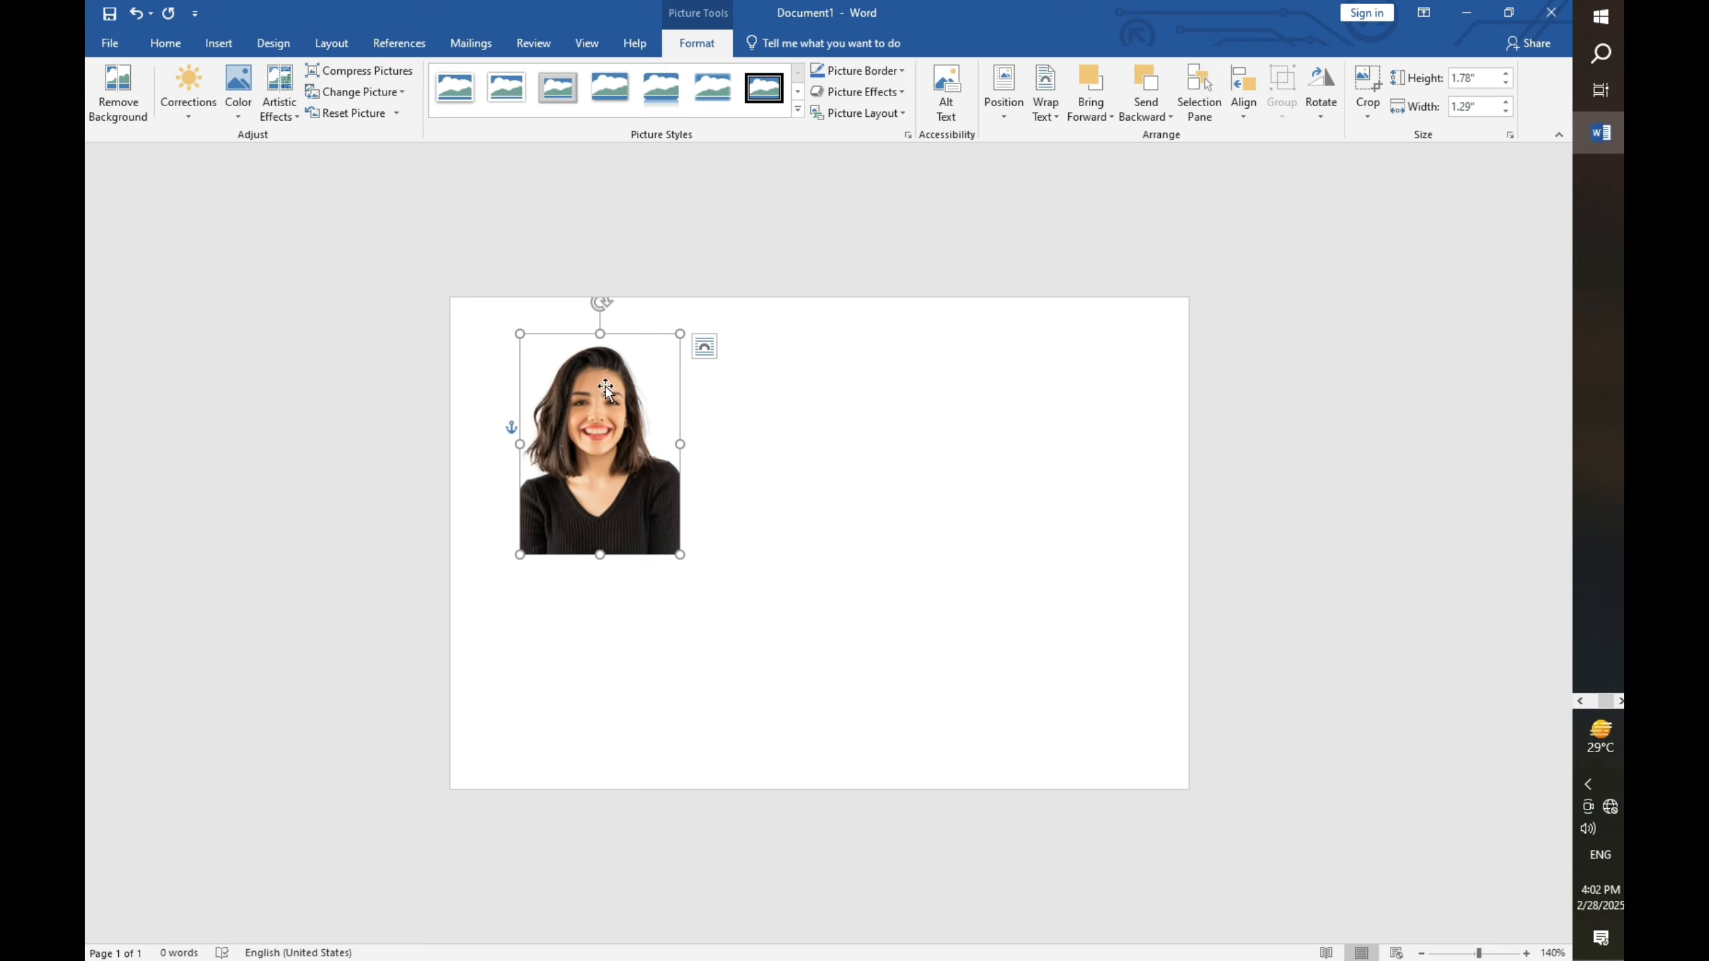
- Move the resized photo up and left, closer to the page's upper-left corner, and deselect it
{"action": "key", "text": "Left"}
{"action": "key", "text": "Left"}
{"action": "key", "text": "Left"}
{"action": "key", "text": "Left"}
{"action": "key", "text": "Up"}
{"action": "key", "text": "Up"}
{"action": "key", "text": "Up"}
{"action": "key", "text": "Up"}
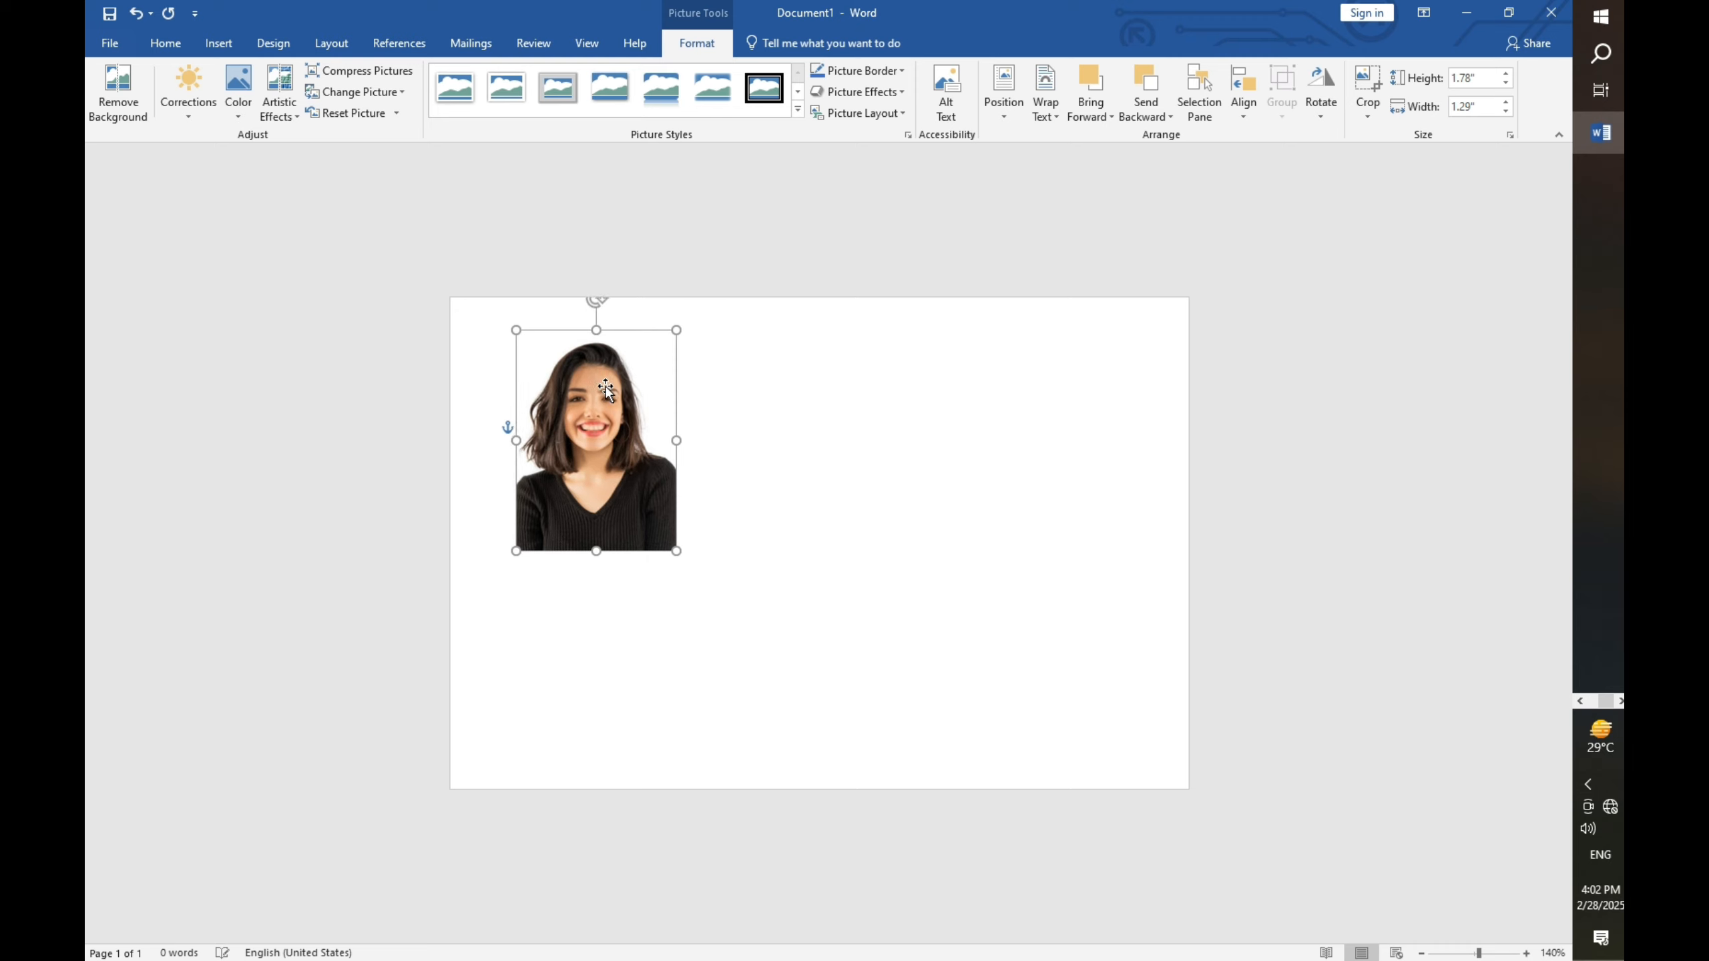
{"action": "key", "text": "Up"}
{"action": "key", "text": "Up"}
{"action": "key", "text": "Left"}
{"action": "key", "text": "Left"}
{"action": "key", "text": "Left"}
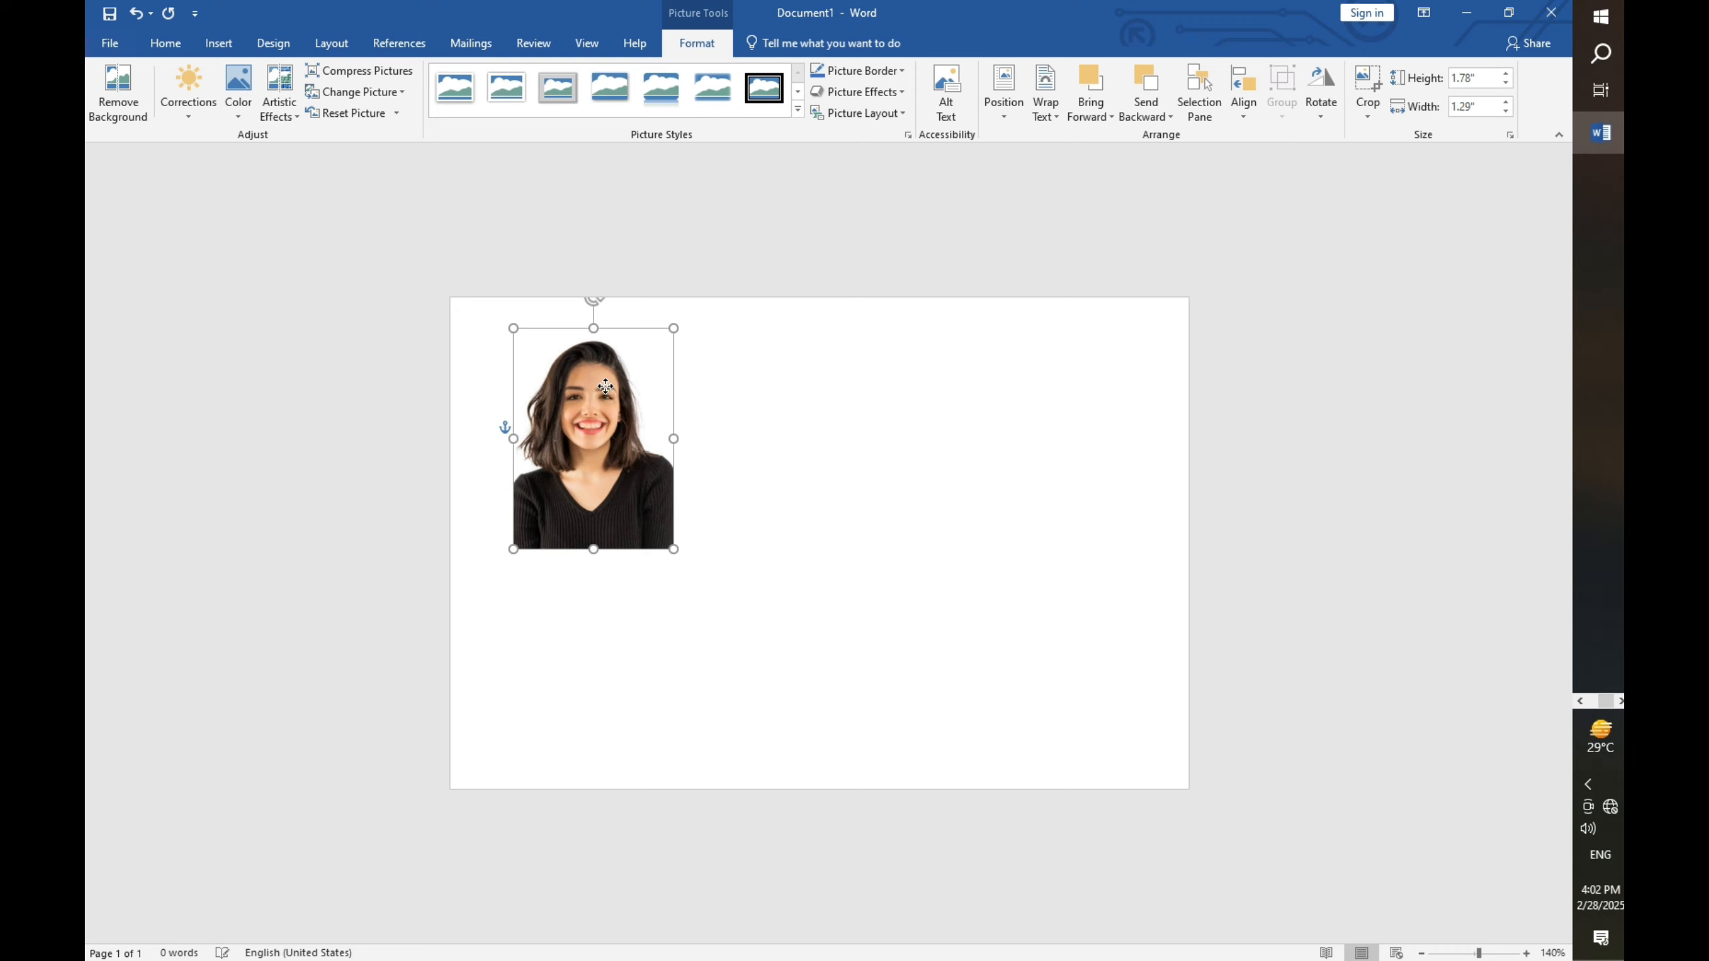
{"action": "mouse_move", "coordinate": [605, 387]}
{"action": "left_mouse_down"}
{"action": "mouse_move", "coordinate": [542, 383]}
{"action": "mouse_move", "coordinate": [577, 383]}
{"action": "left_mouse_up"}
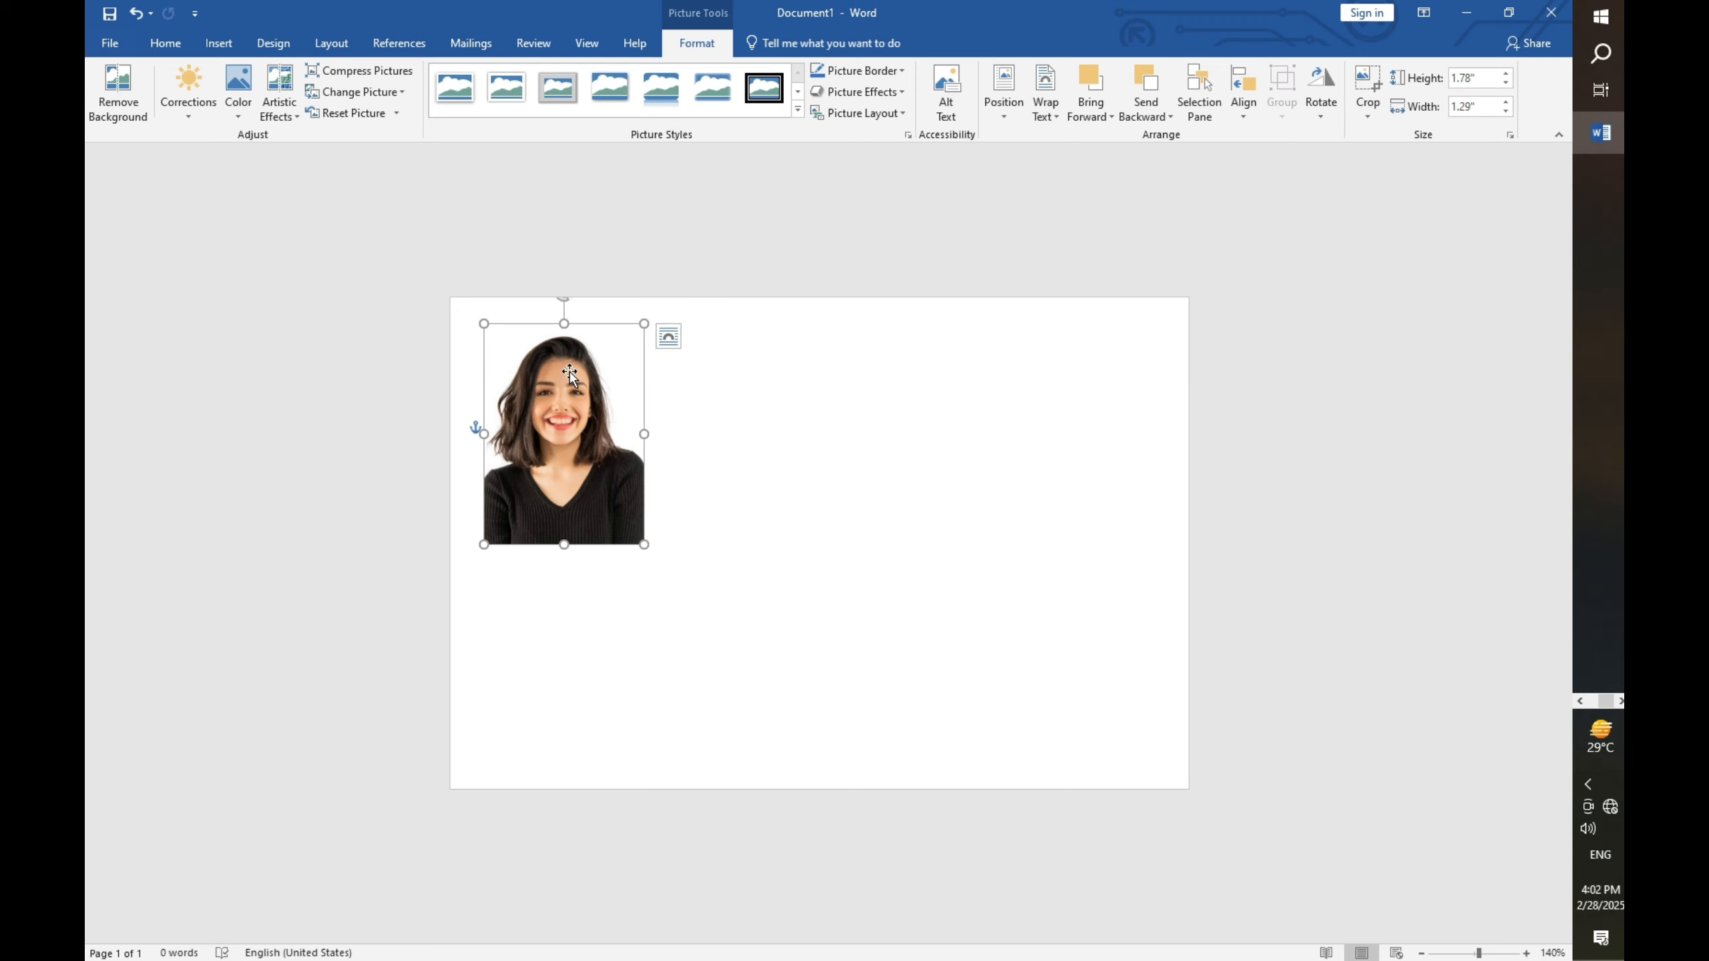
{"action": "left_click", "coordinate": [731, 404]}
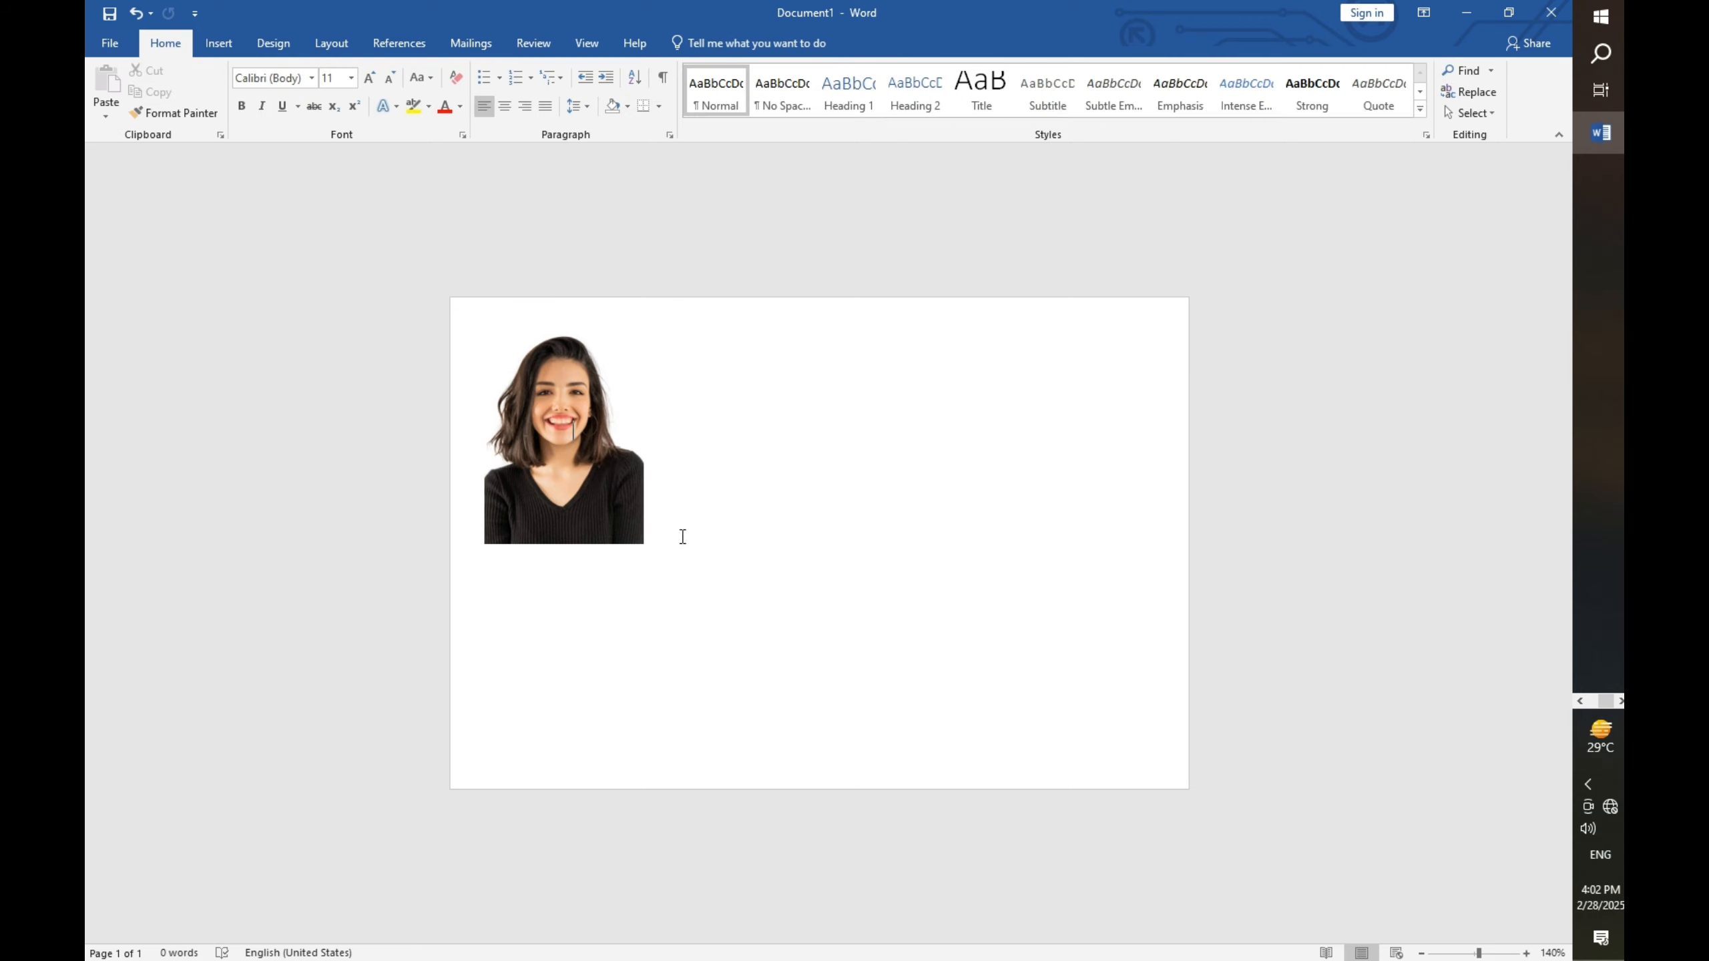
- Give the photo a Black, Text 1 picture border with a 1 pt weight
{"action": "left_click", "coordinate": [596, 452]}
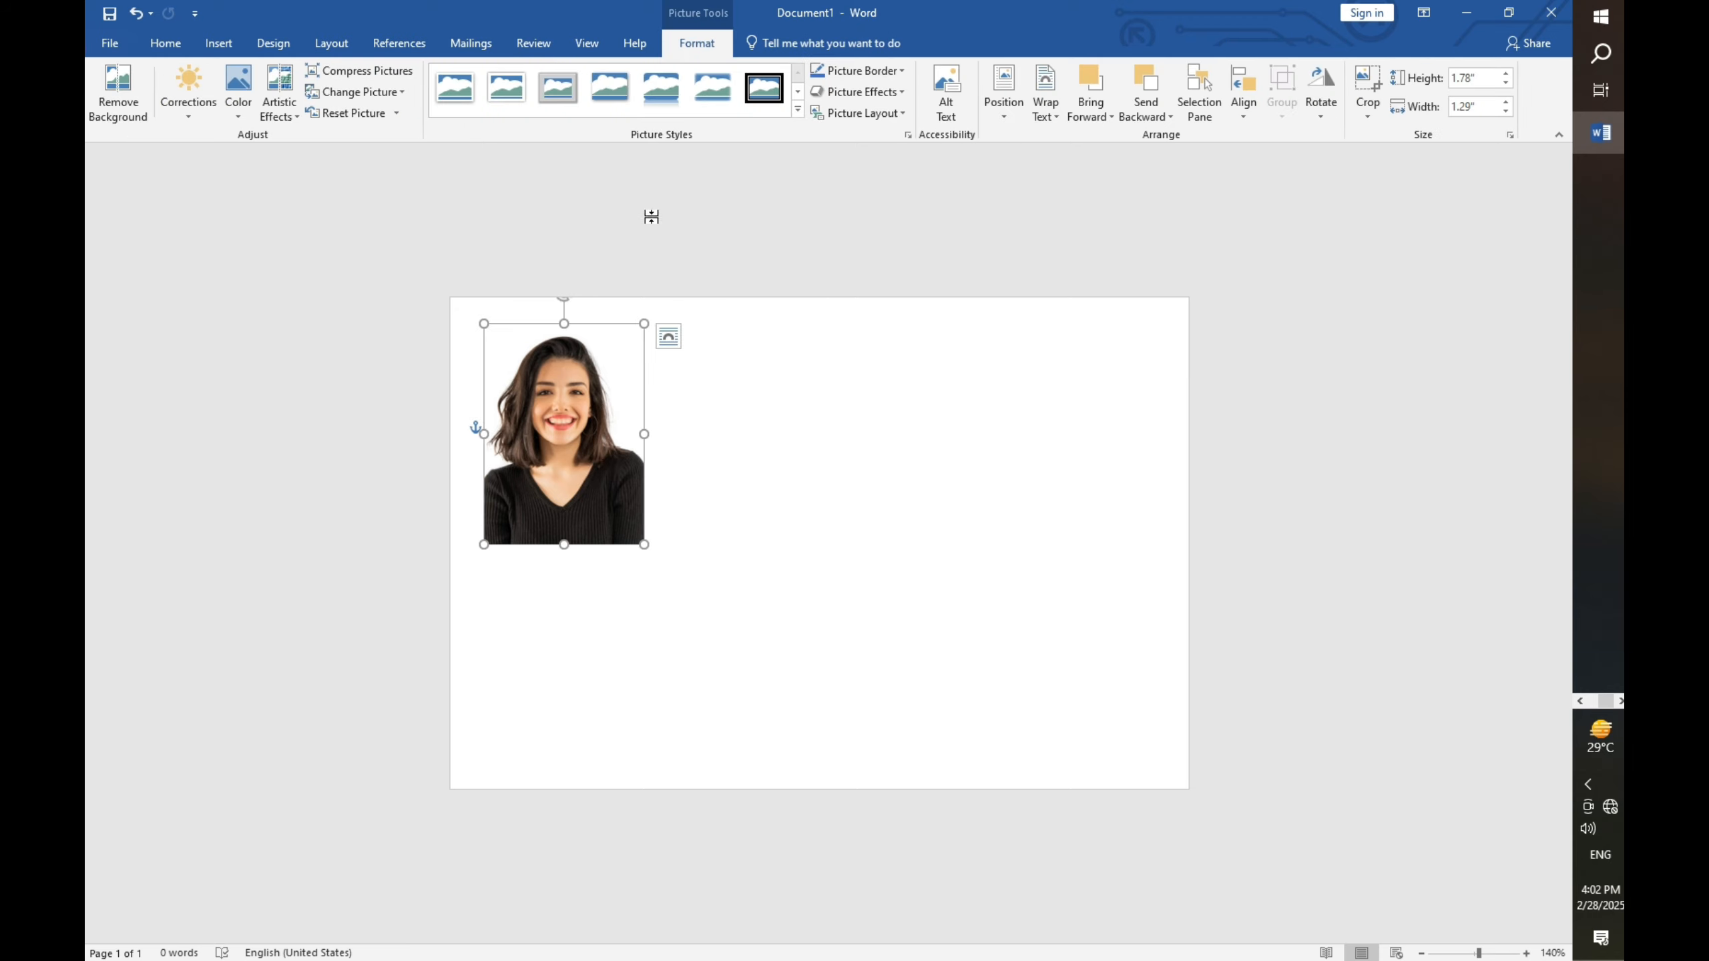
{"action": "left_click", "coordinate": [901, 71]}
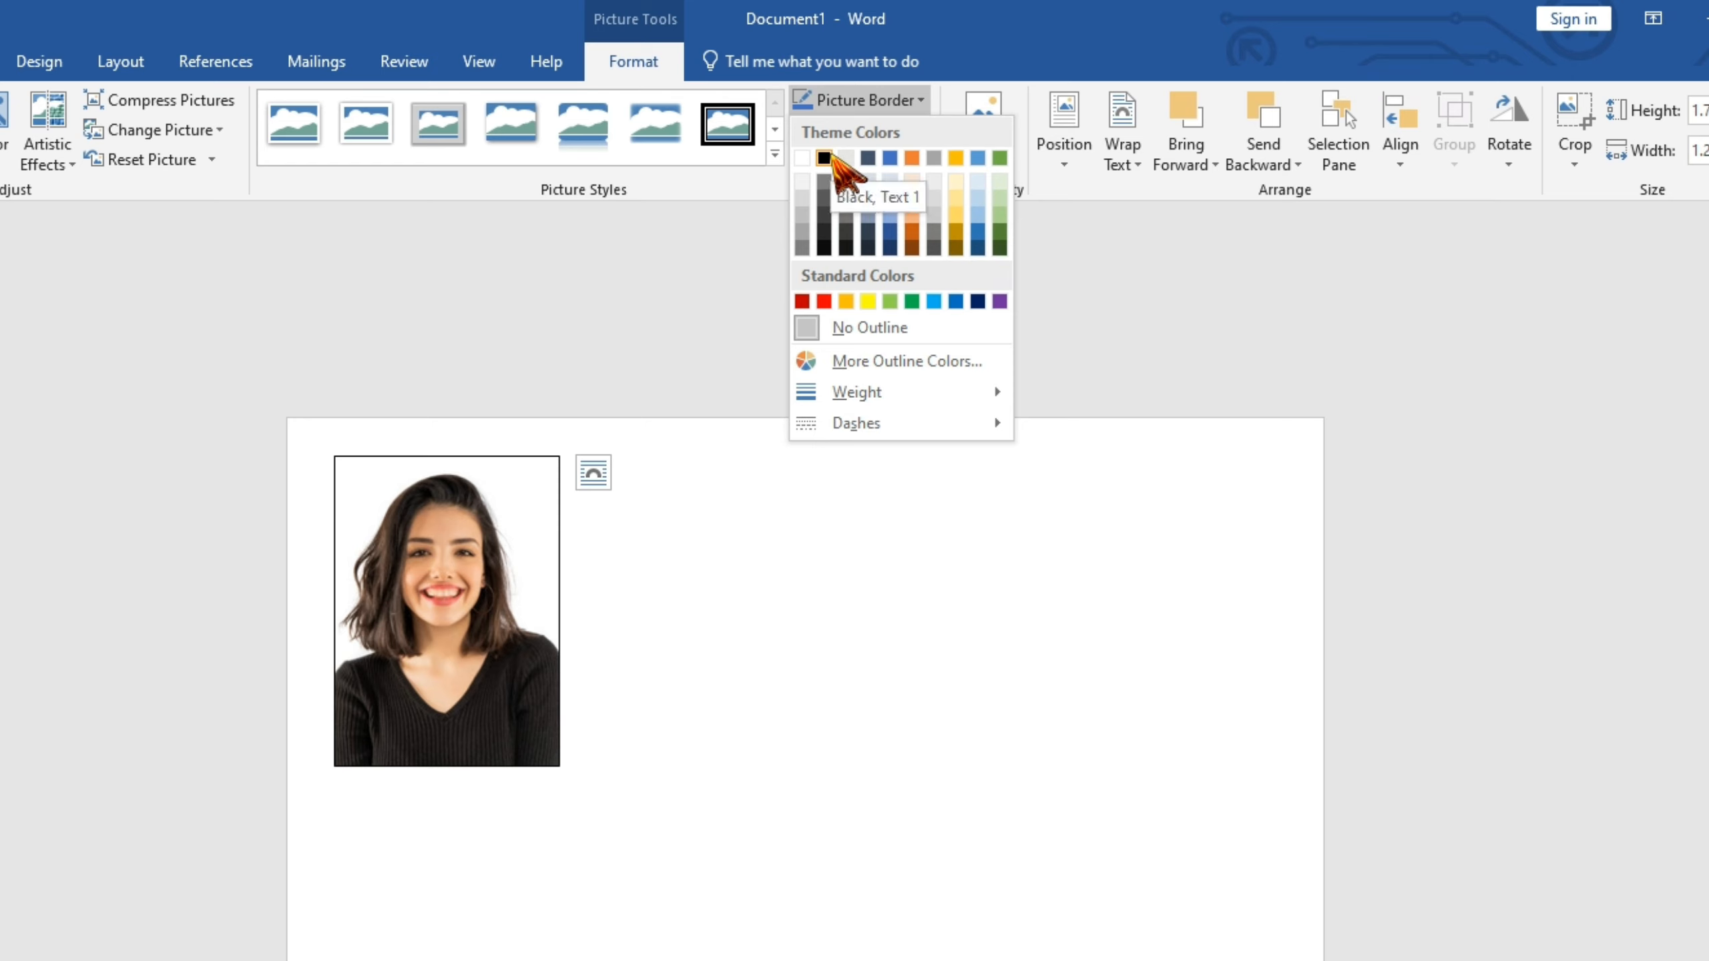
{"action": "left_click", "coordinate": [826, 158]}
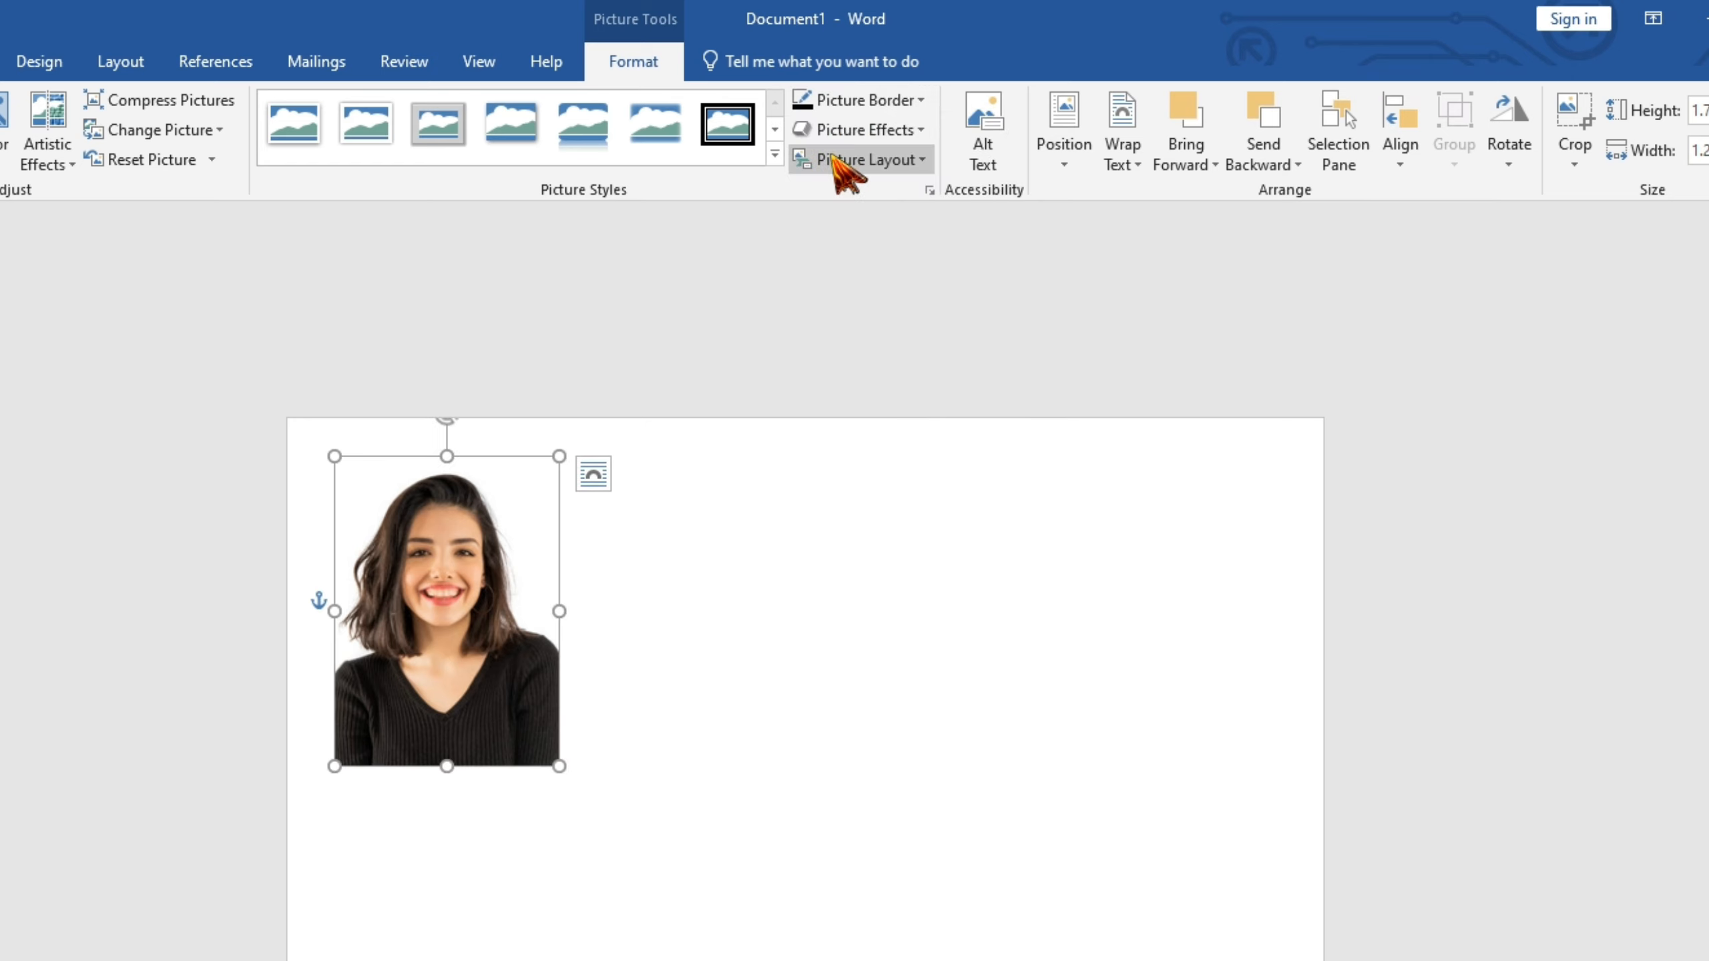
{"action": "left_click", "coordinate": [899, 108]}
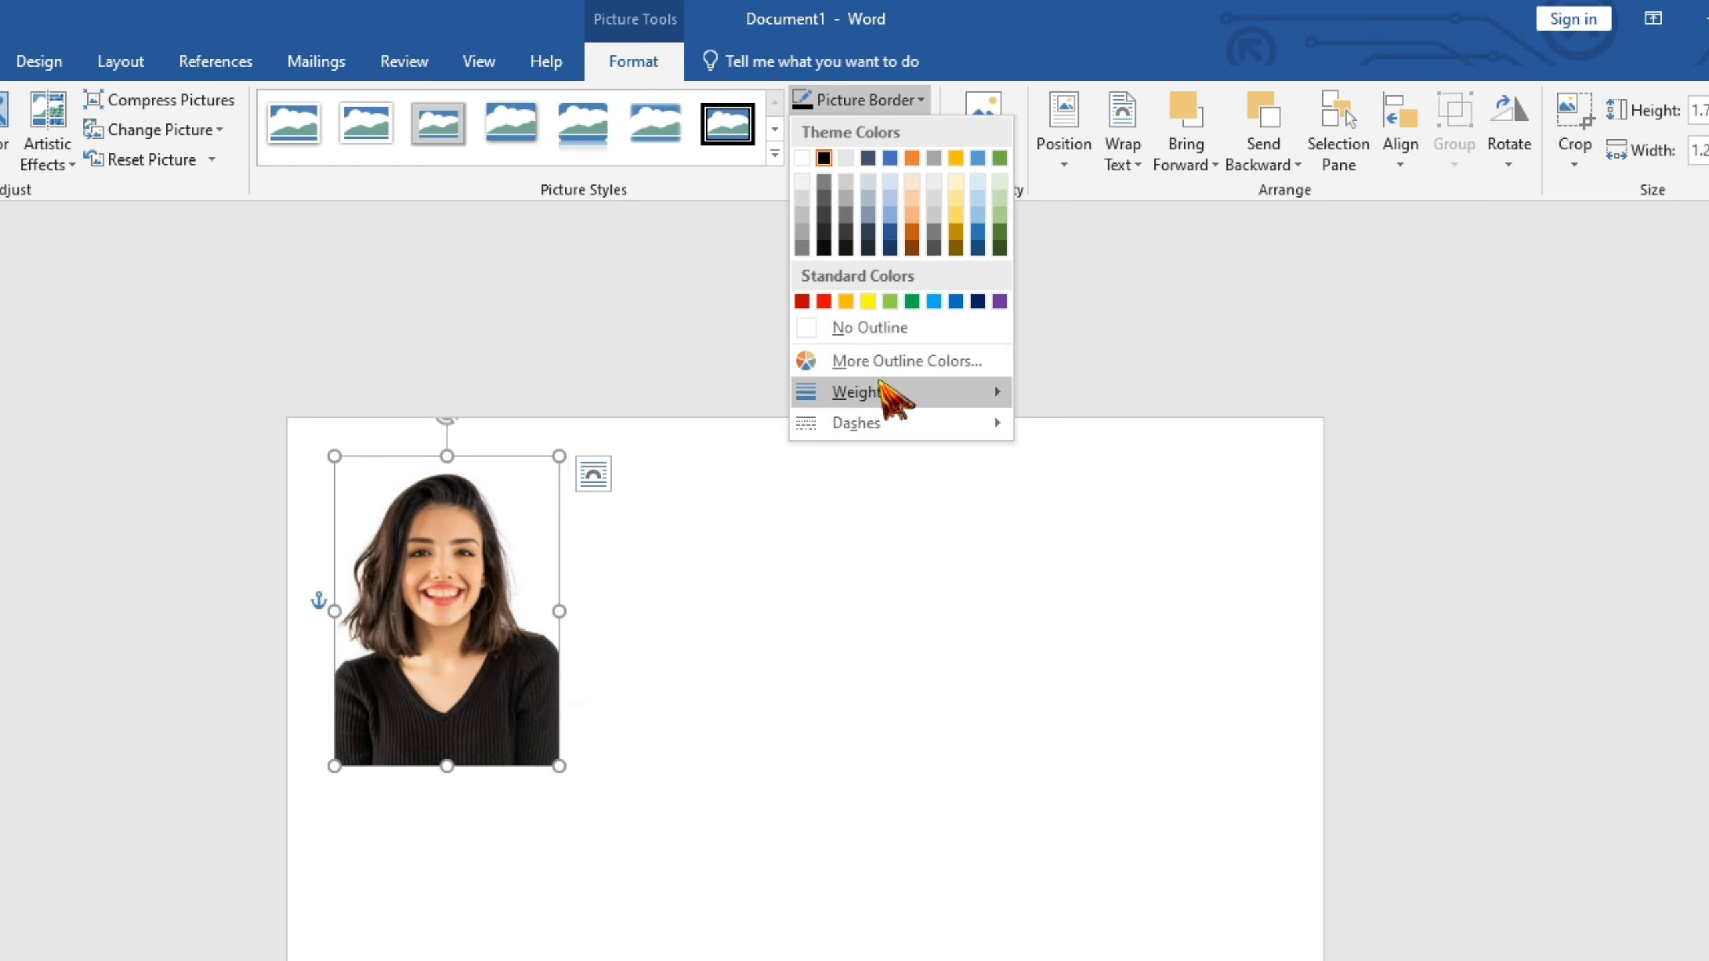
{"action": "mouse_move", "coordinate": [964, 383]}
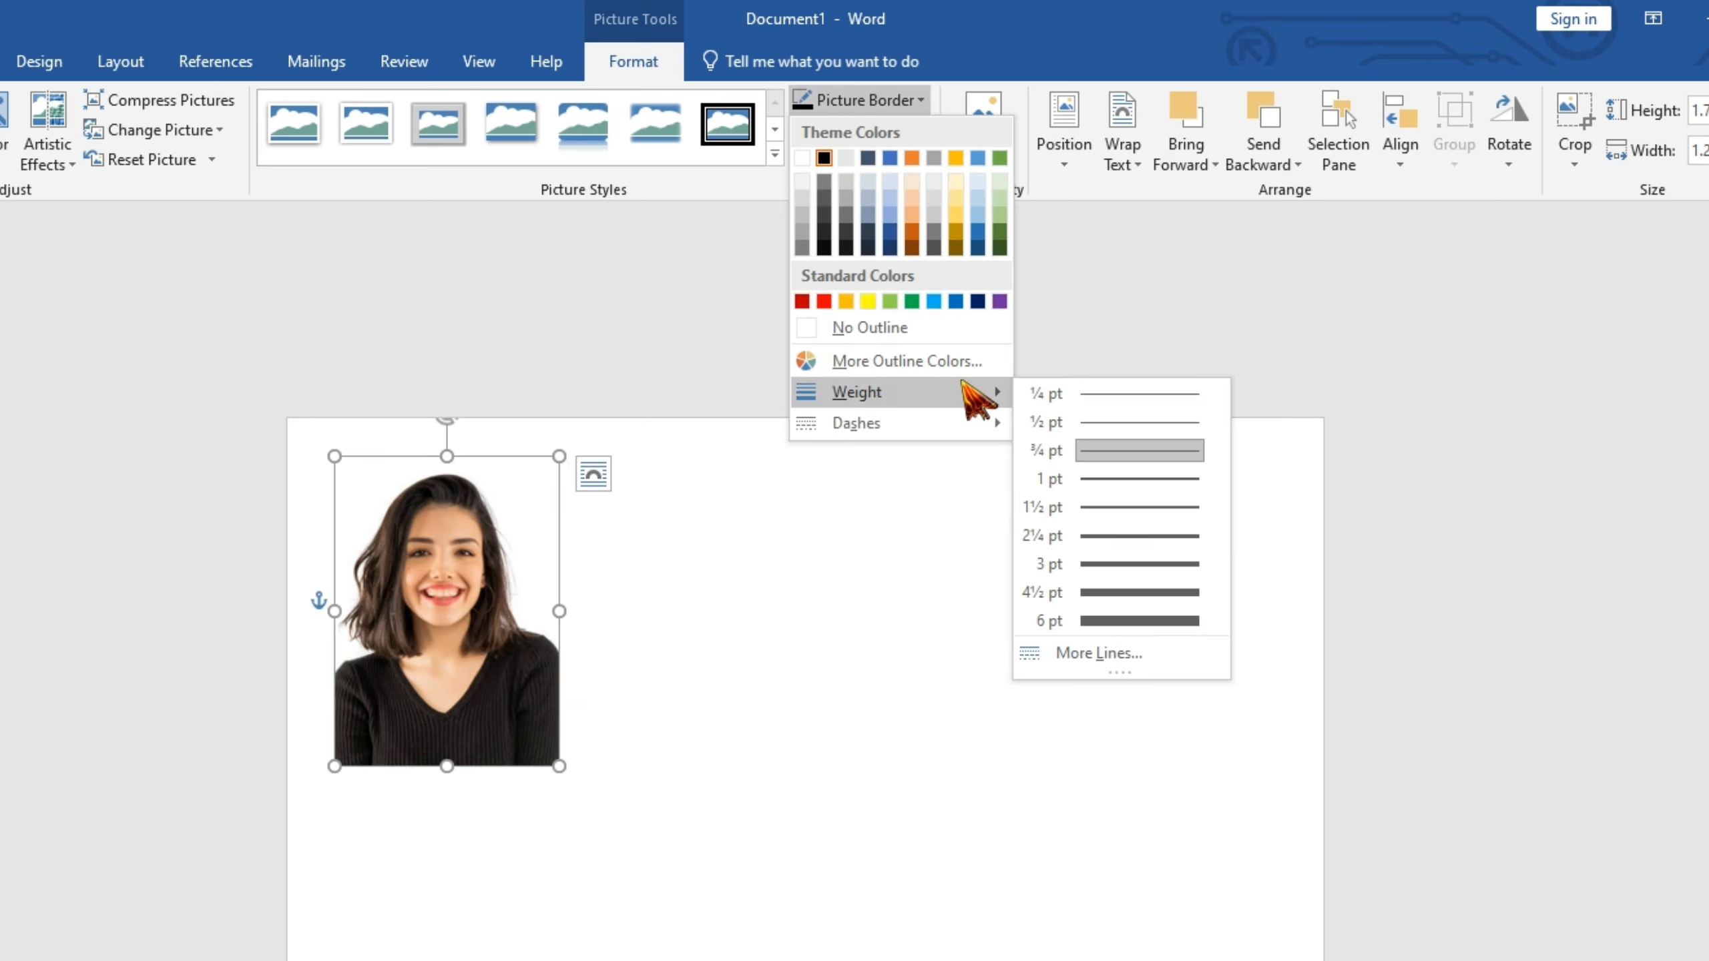
{"action": "left_click", "coordinate": [1127, 478]}
{"action": "left_click", "coordinate": [705, 561]}
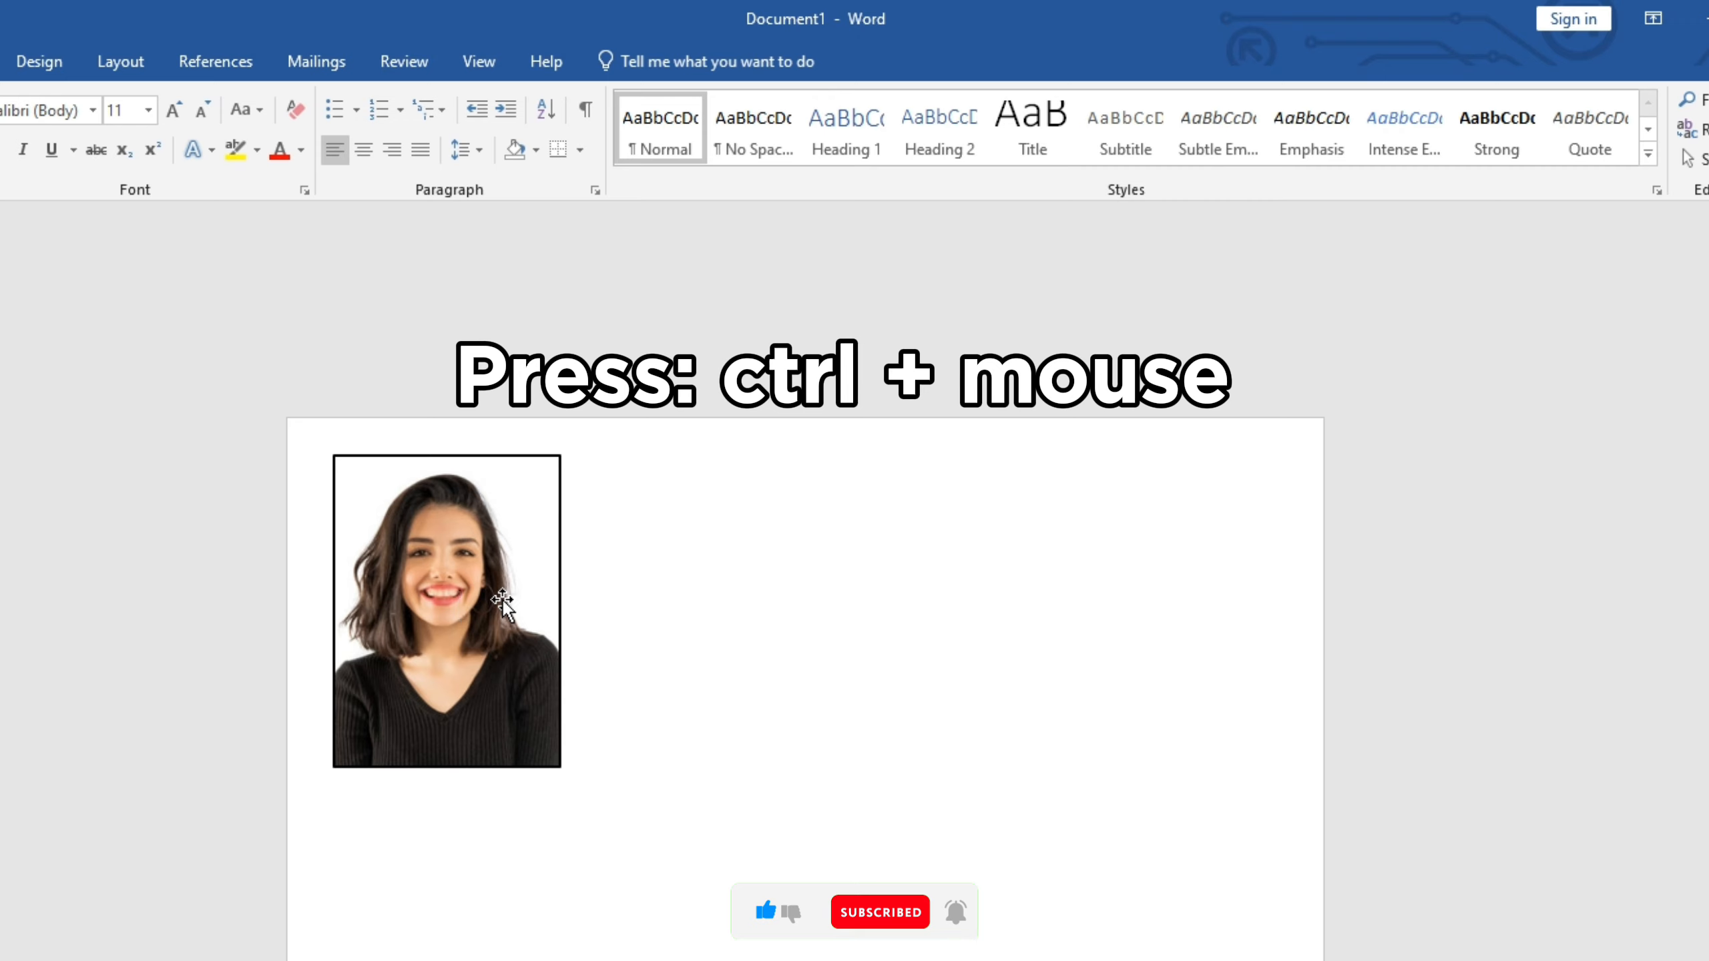
- Duplicate the bordered photo three times along the page's upper half to form an evenly aligned row of four
{"action": "left_click_drag", "start_coordinate": [538, 598], "coordinate": [733, 596]}
{"action": "left_click_drag", "start_coordinate": [759, 496], "coordinate": [966, 493]}
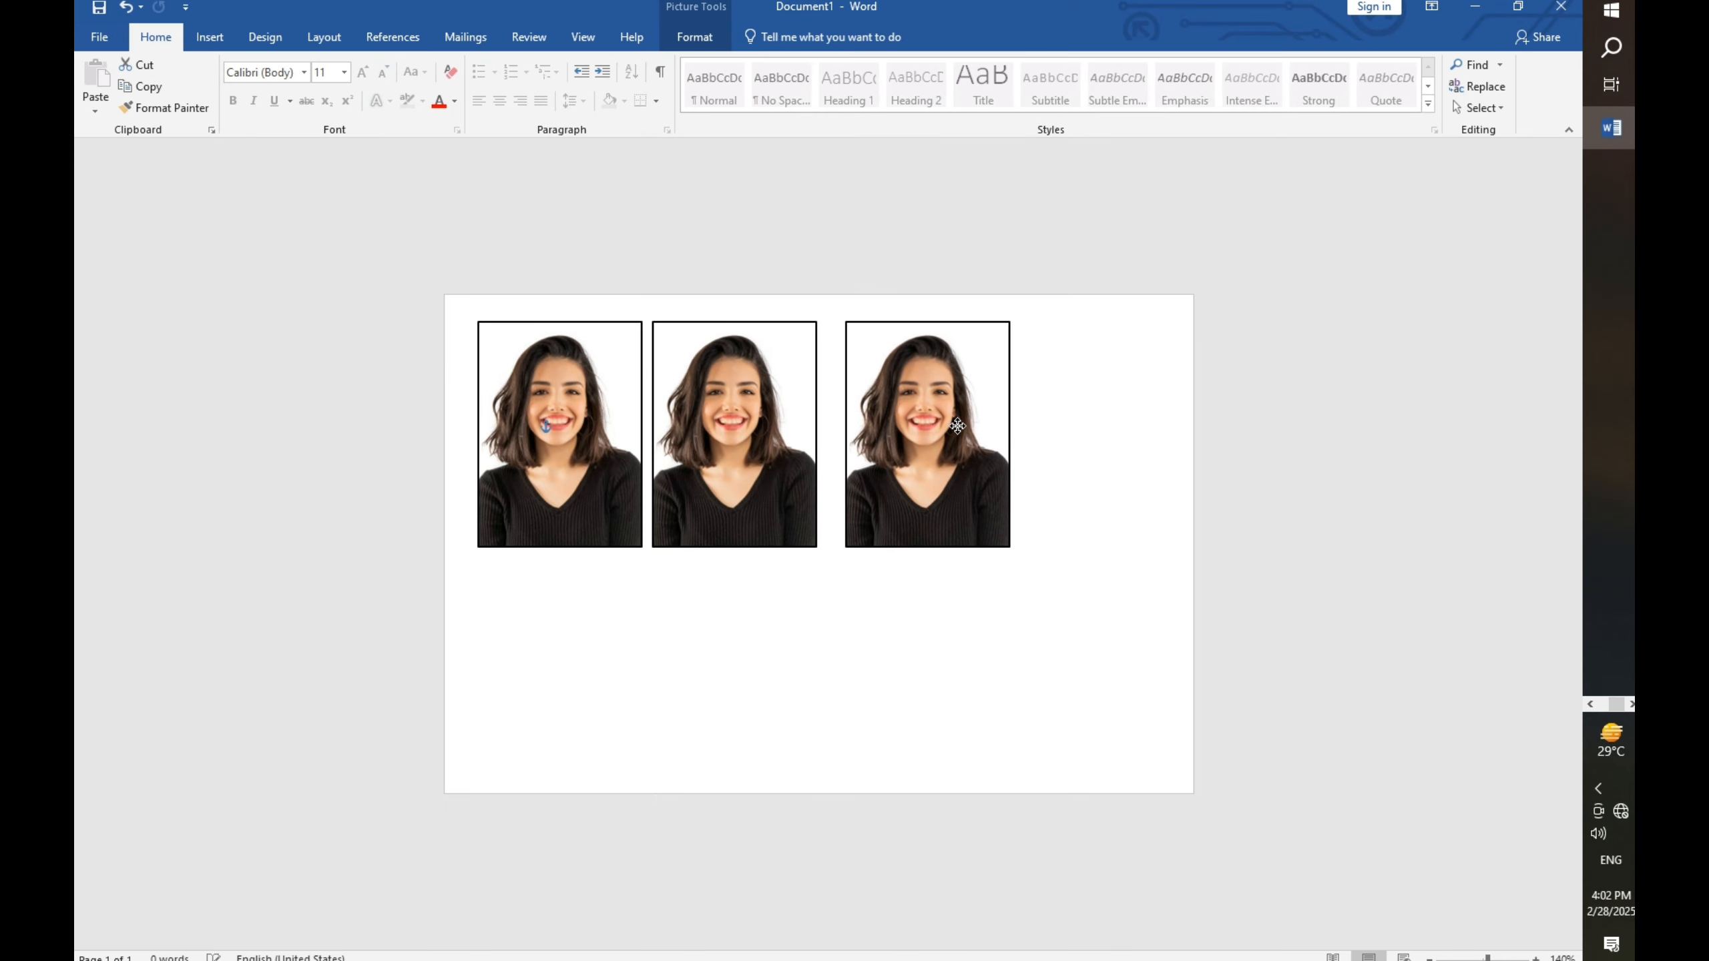
{"action": "left_click_drag", "start_coordinate": [958, 425], "coordinate": [1100, 425]}
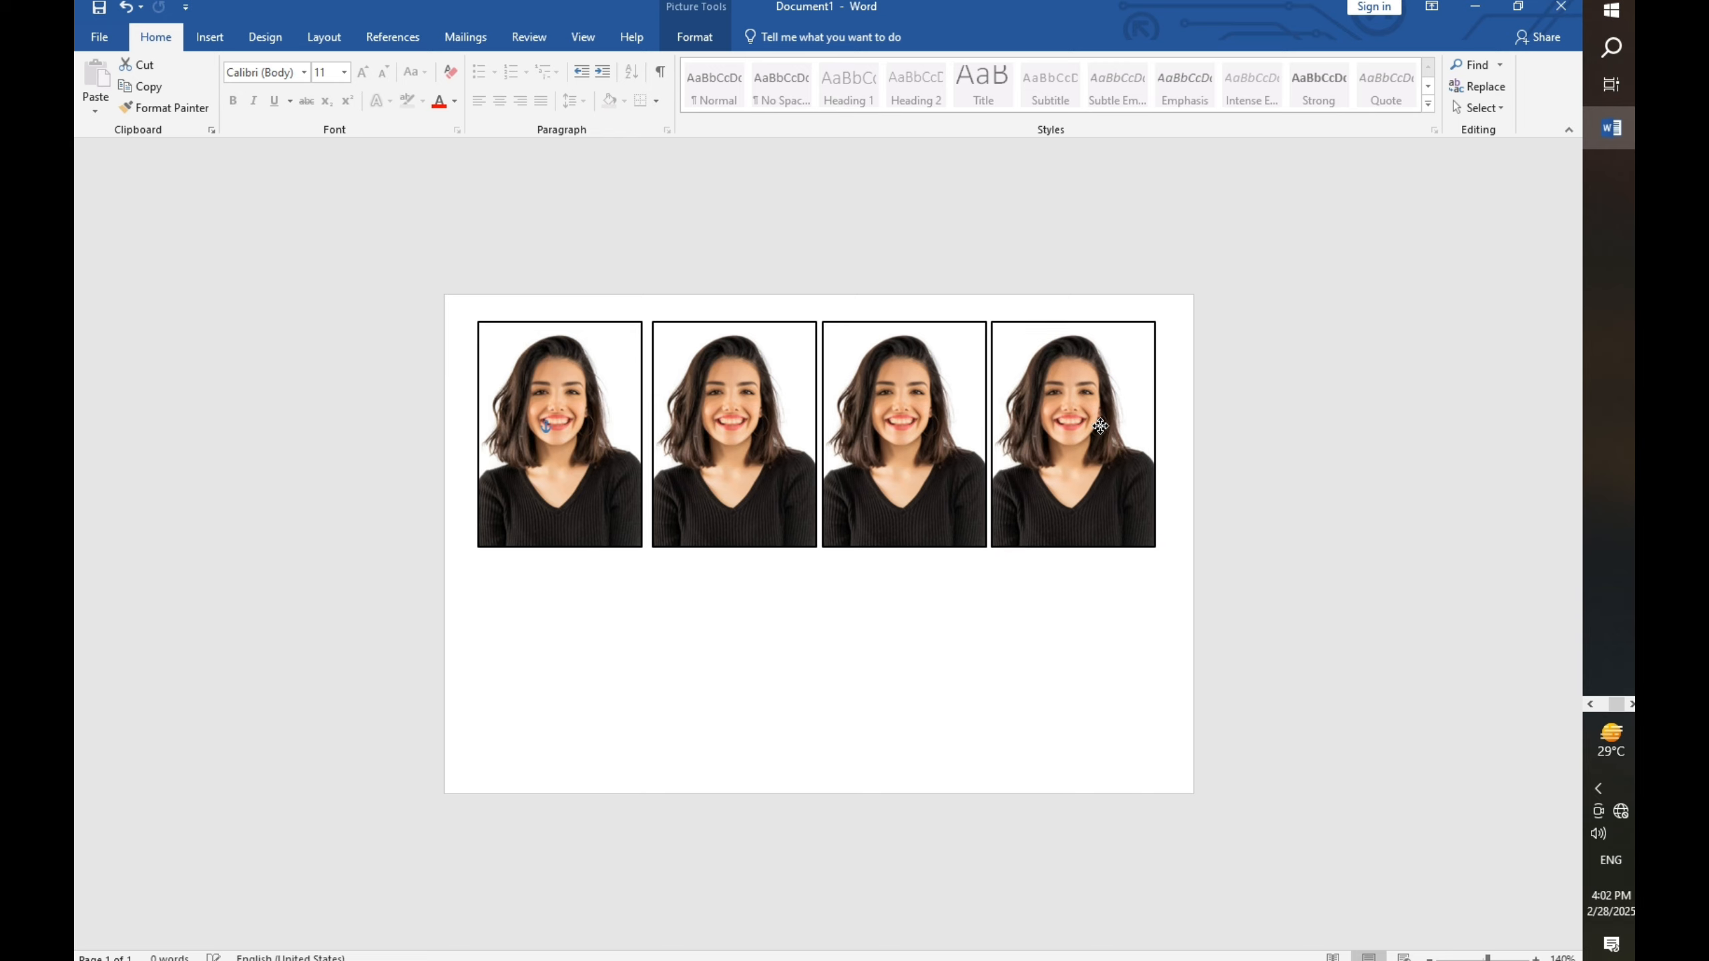
{"action": "left_click", "coordinate": [1247, 493]}
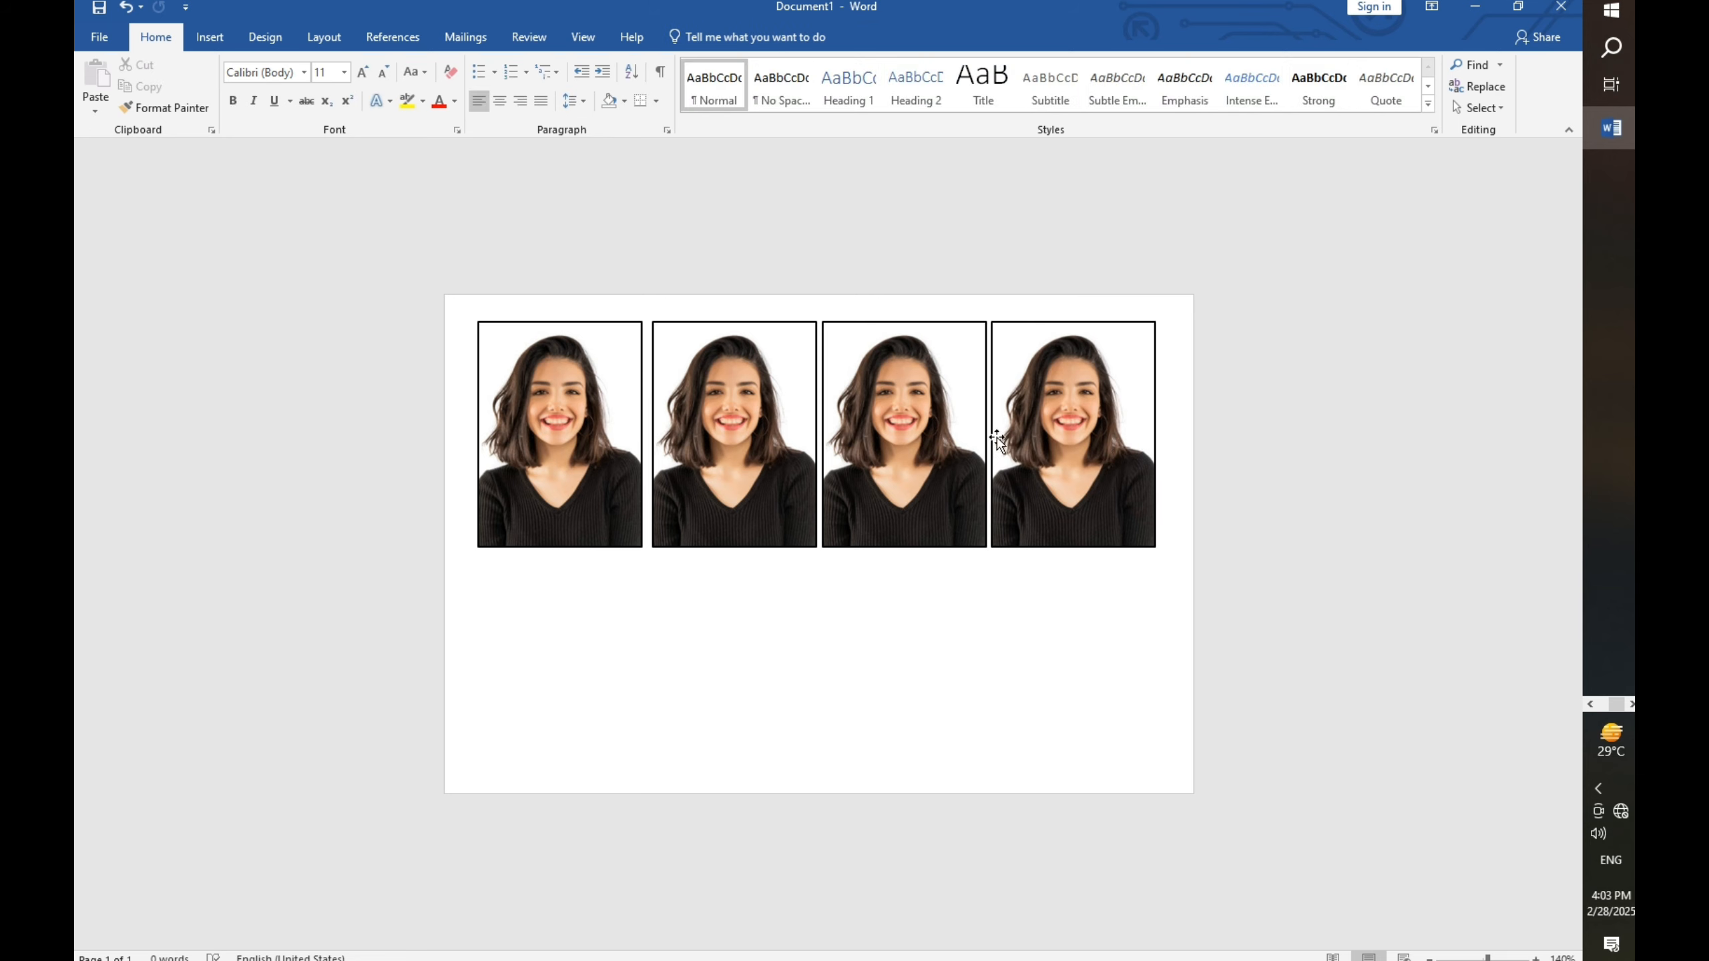
- Select all four photos and copy them directly below as a second row, aligned with the first
{"action": "left_click", "coordinate": [591, 455]}
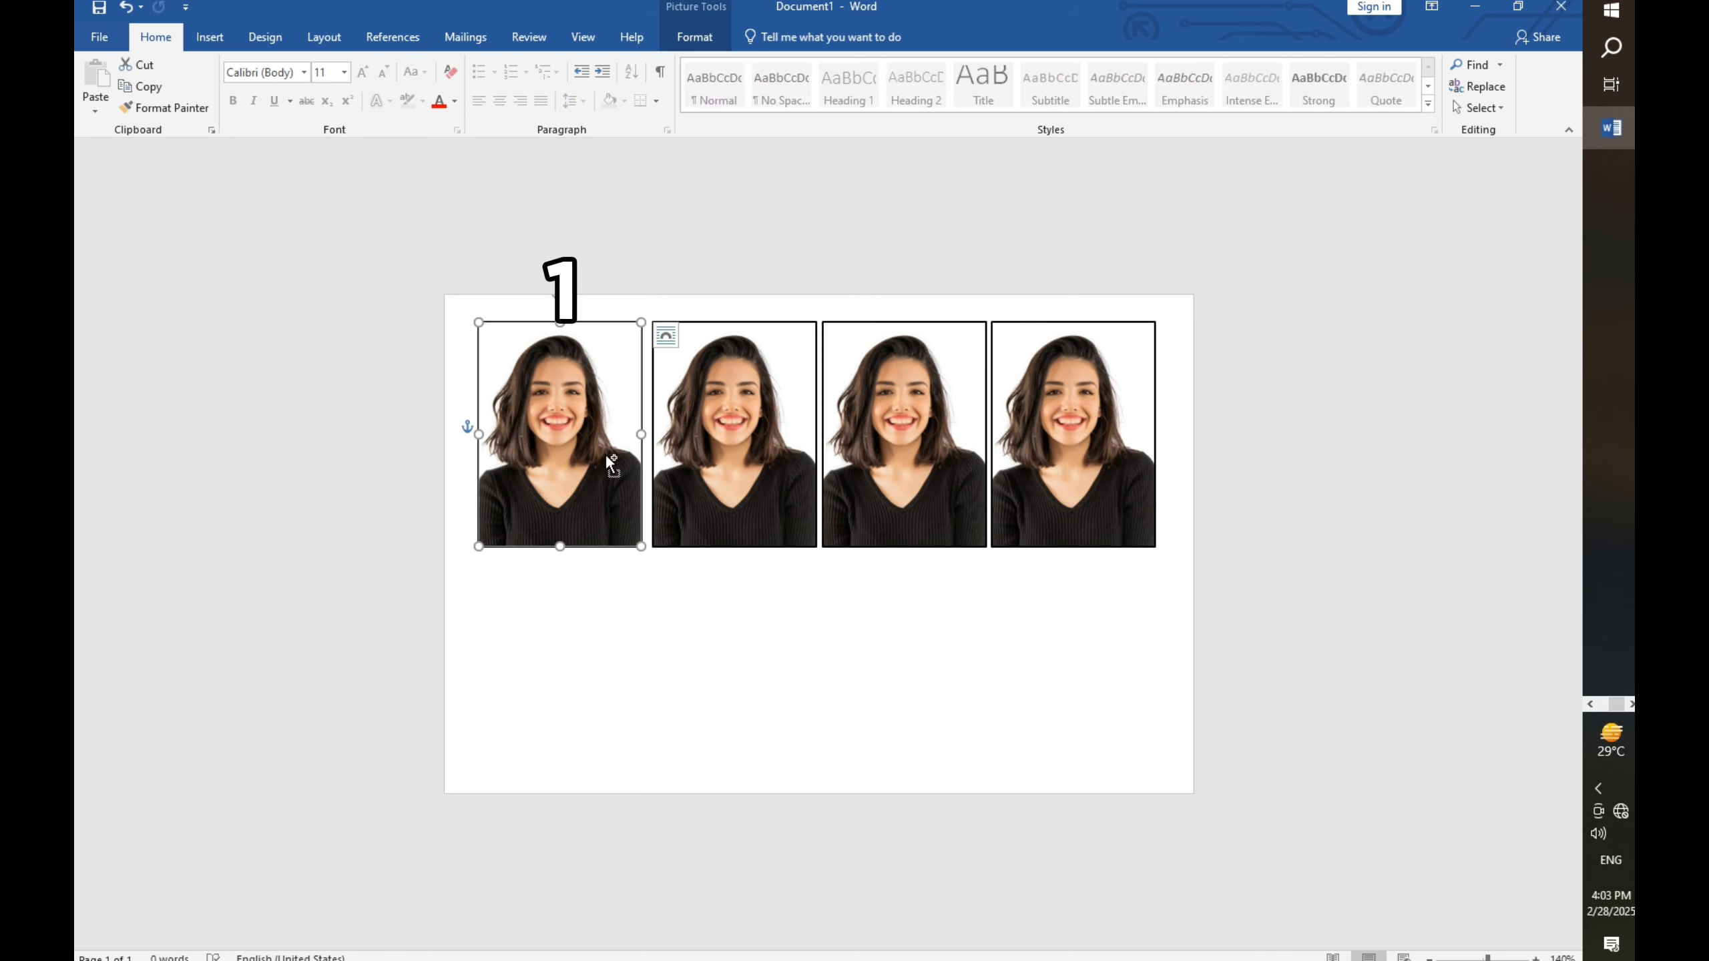
{"action": "left_click", "coordinate": [694, 452], "text": "ctrl"}
{"action": "left_click", "coordinate": [898, 446], "text": "ctrl"}
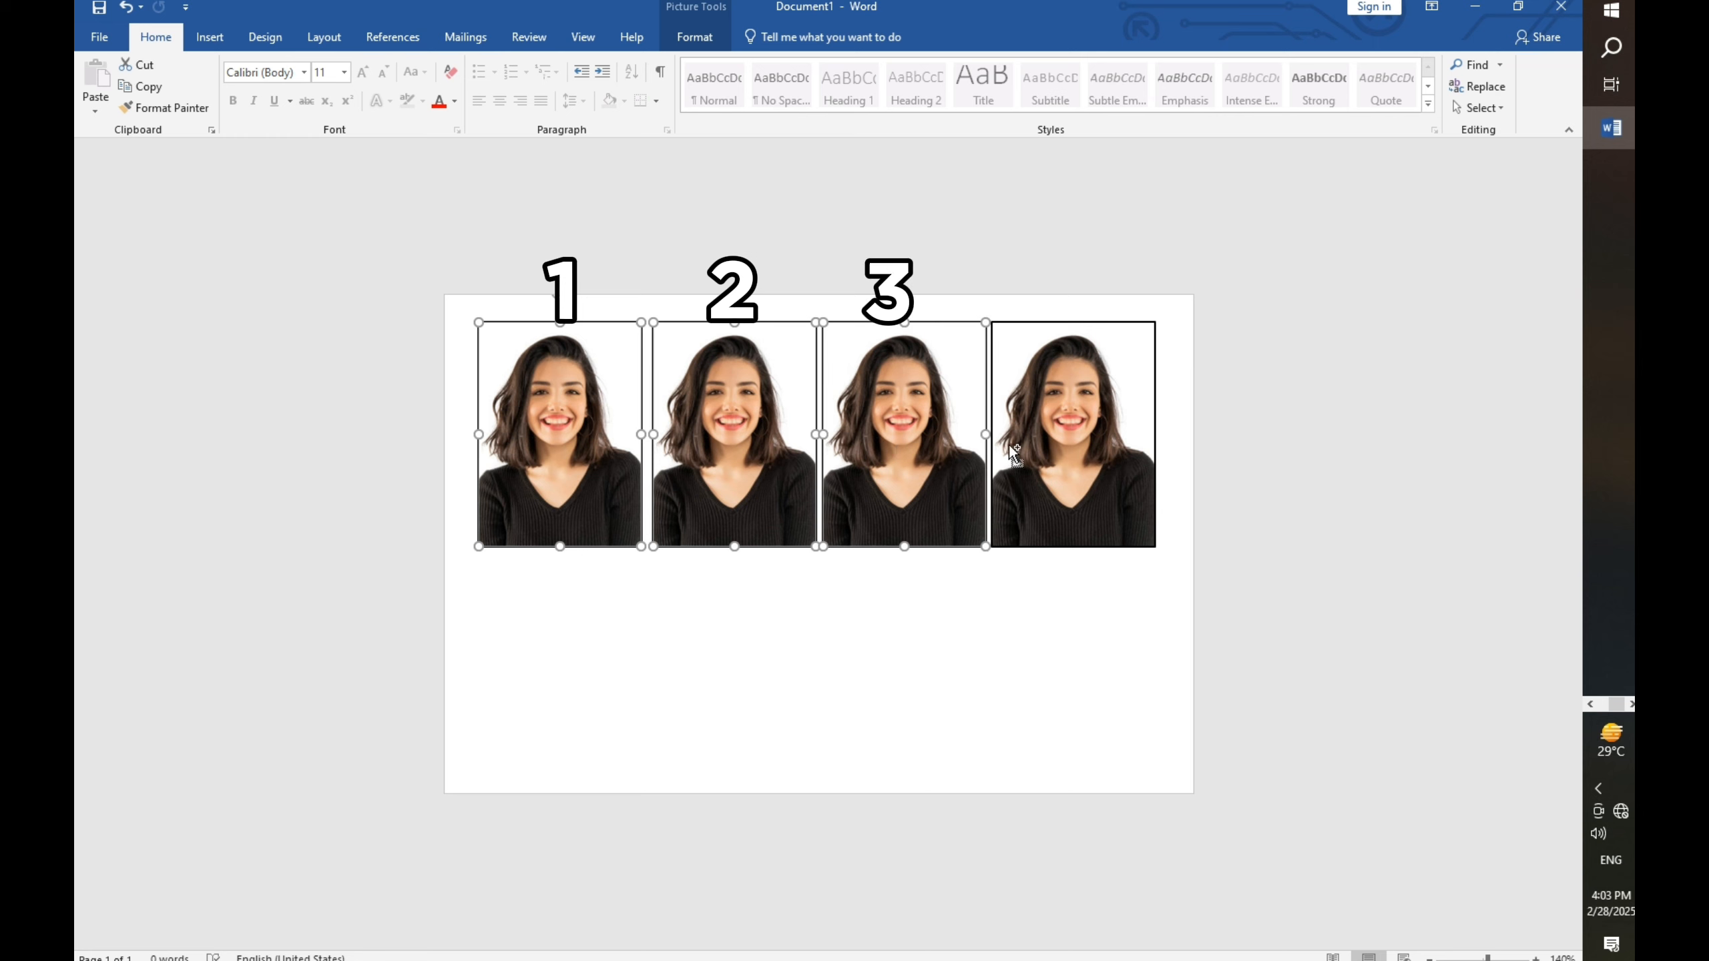
{"action": "left_click", "coordinate": [1041, 453], "text": "ctrl"}
{"action": "left_click_drag", "start_coordinate": [901, 464], "coordinate": [892, 682]}
{"action": "key", "text": "Right"}
{"action": "key", "text": "Right"}
{"action": "key", "text": "Right"}
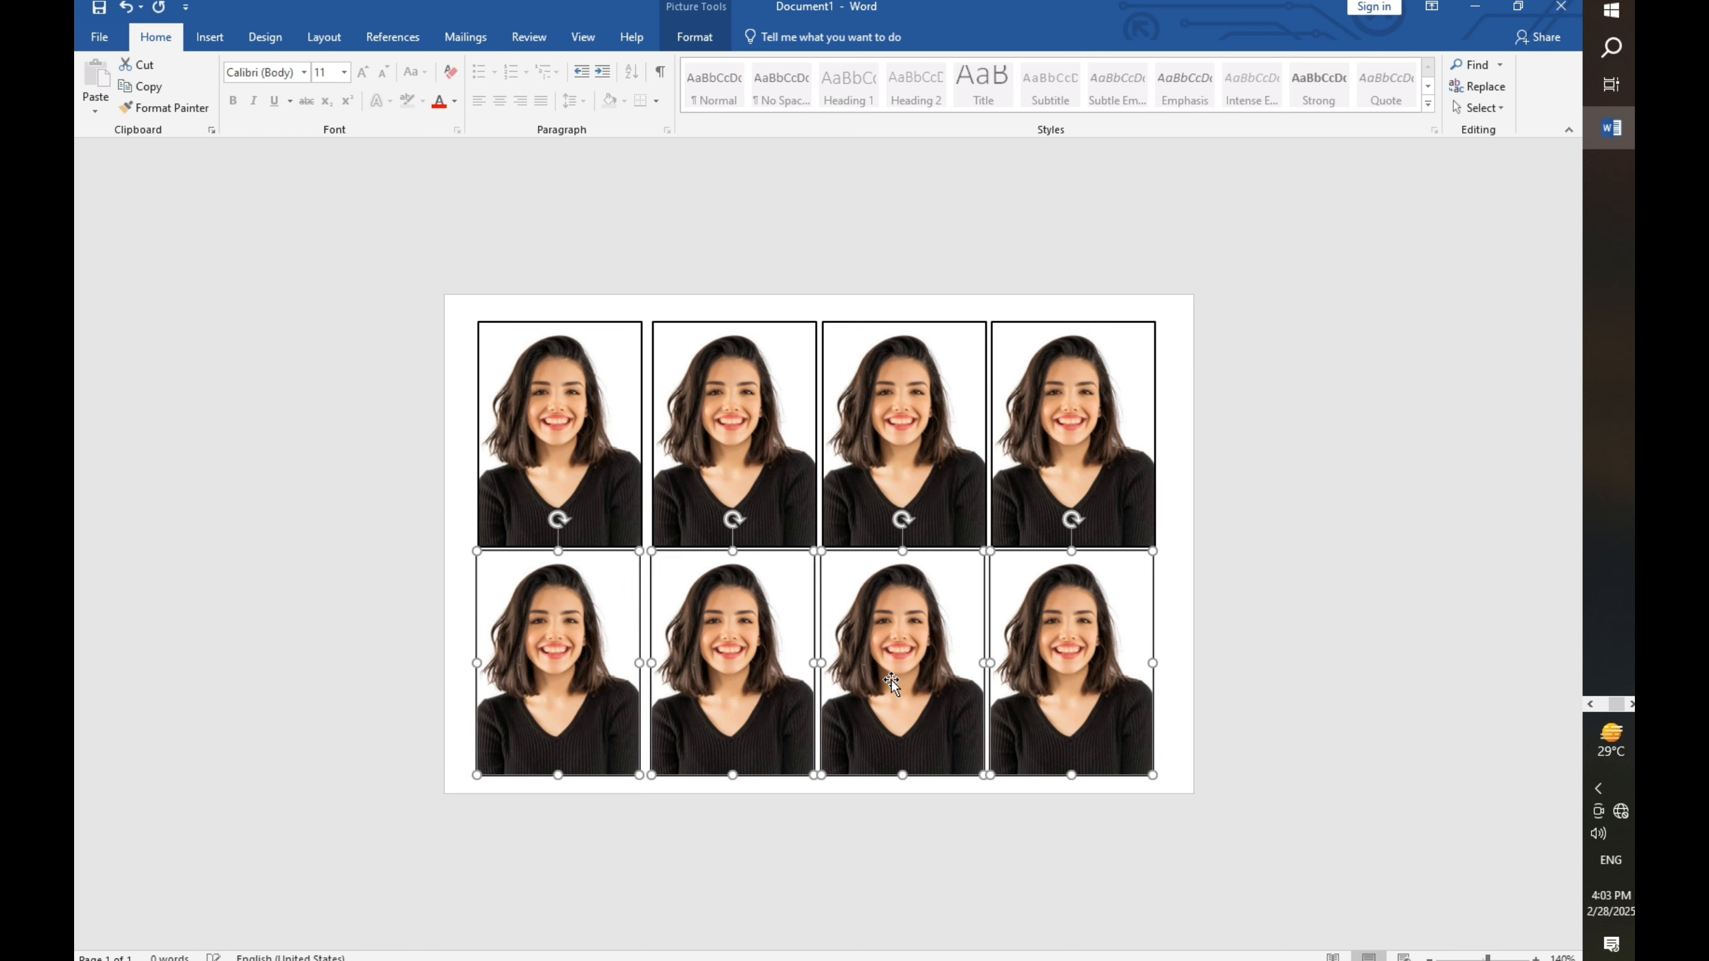
{"action": "left_click", "coordinate": [1352, 596]}
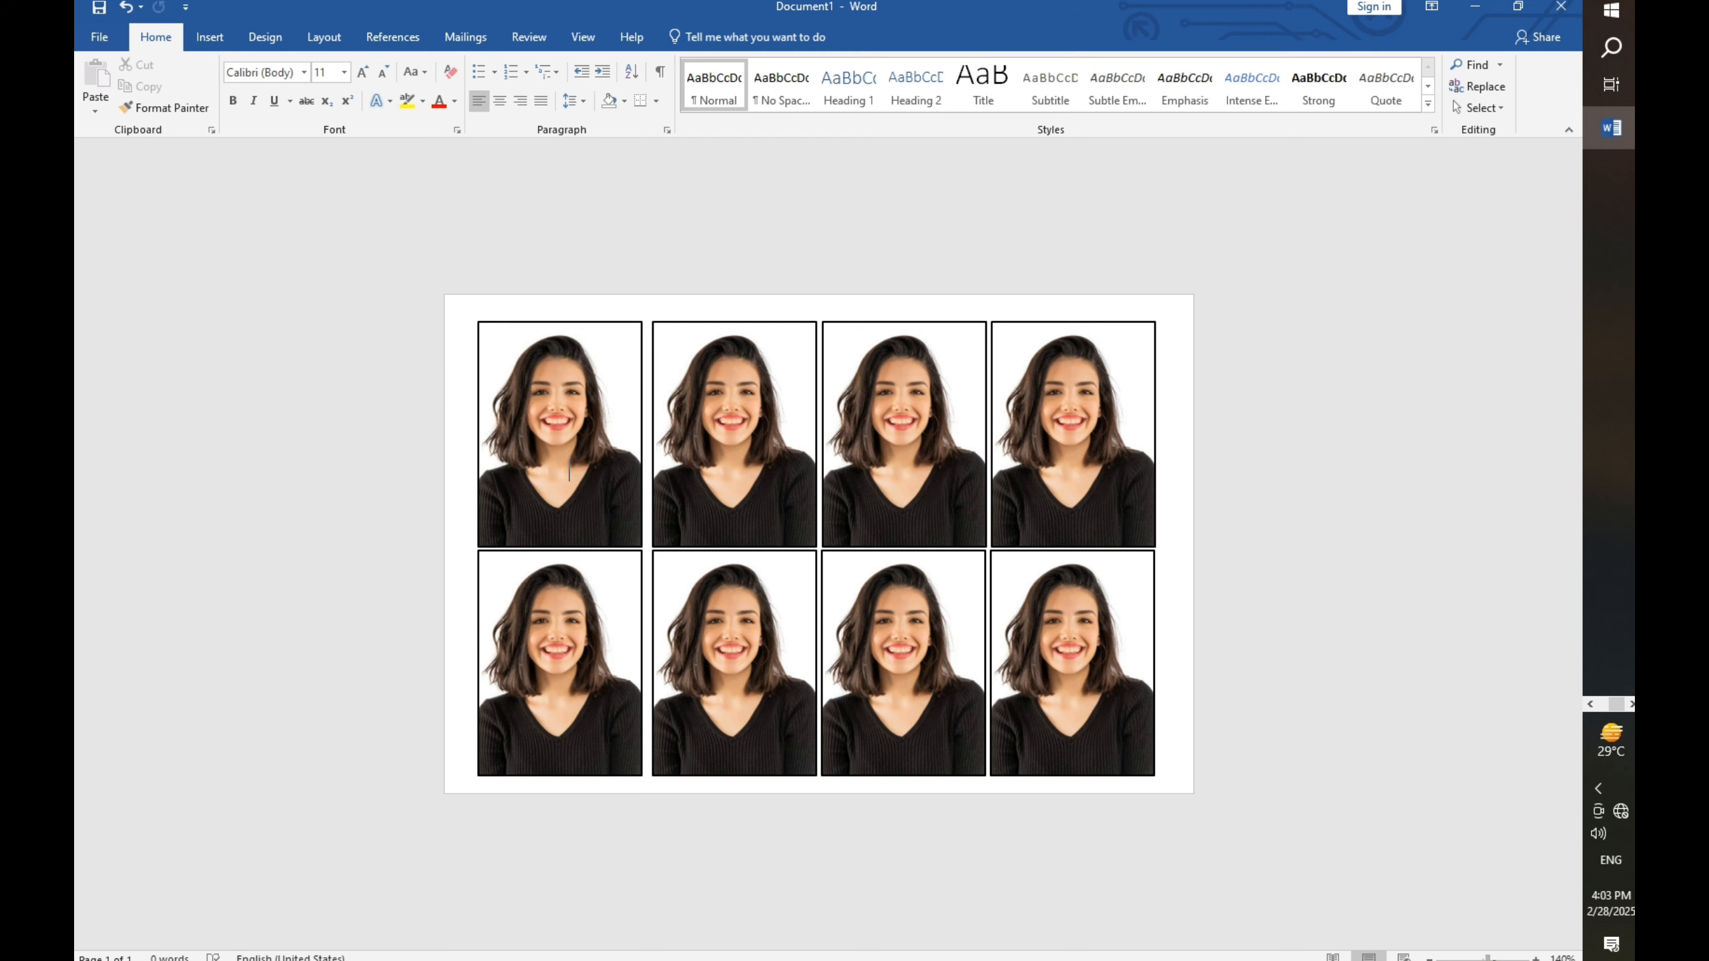
- Open the print settings for the document and restrict the printed pages to page 1
{"action": "mouse_move", "coordinate": [1488, 958]}
{"action": "left_mouse_down"}
{"action": "mouse_move", "coordinate": [1507, 959]}
{"action": "mouse_move", "coordinate": [1473, 958]}
{"action": "left_mouse_up"}
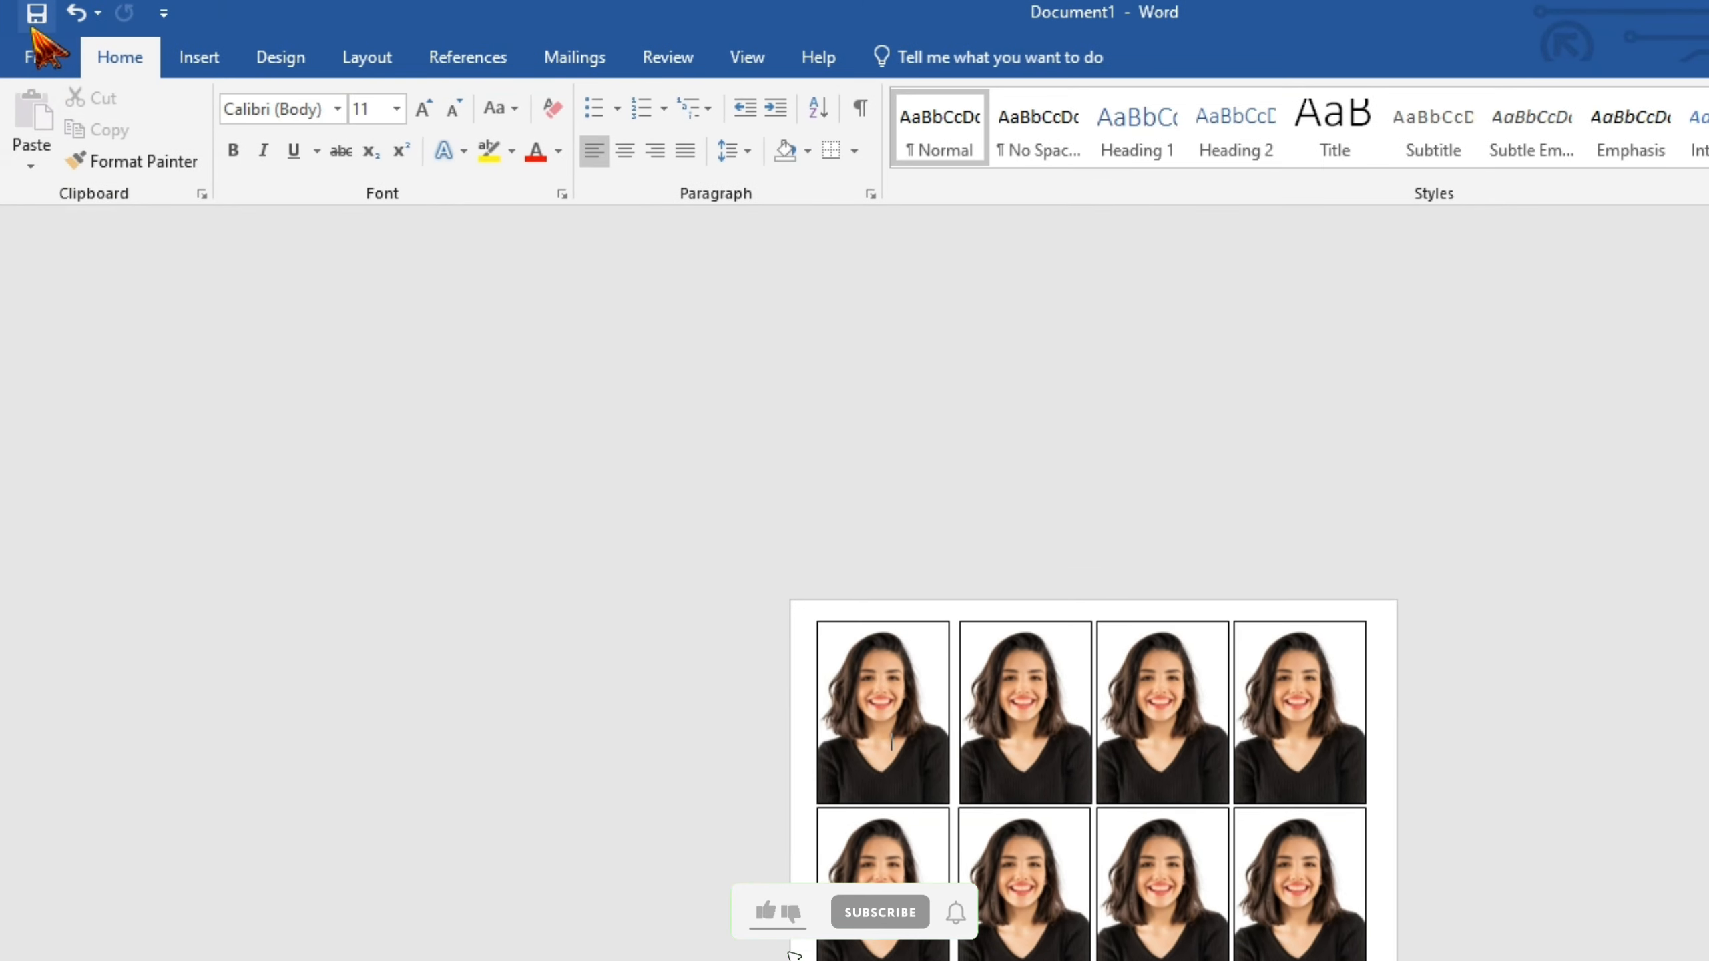
{"action": "left_click", "coordinate": [33, 25]}
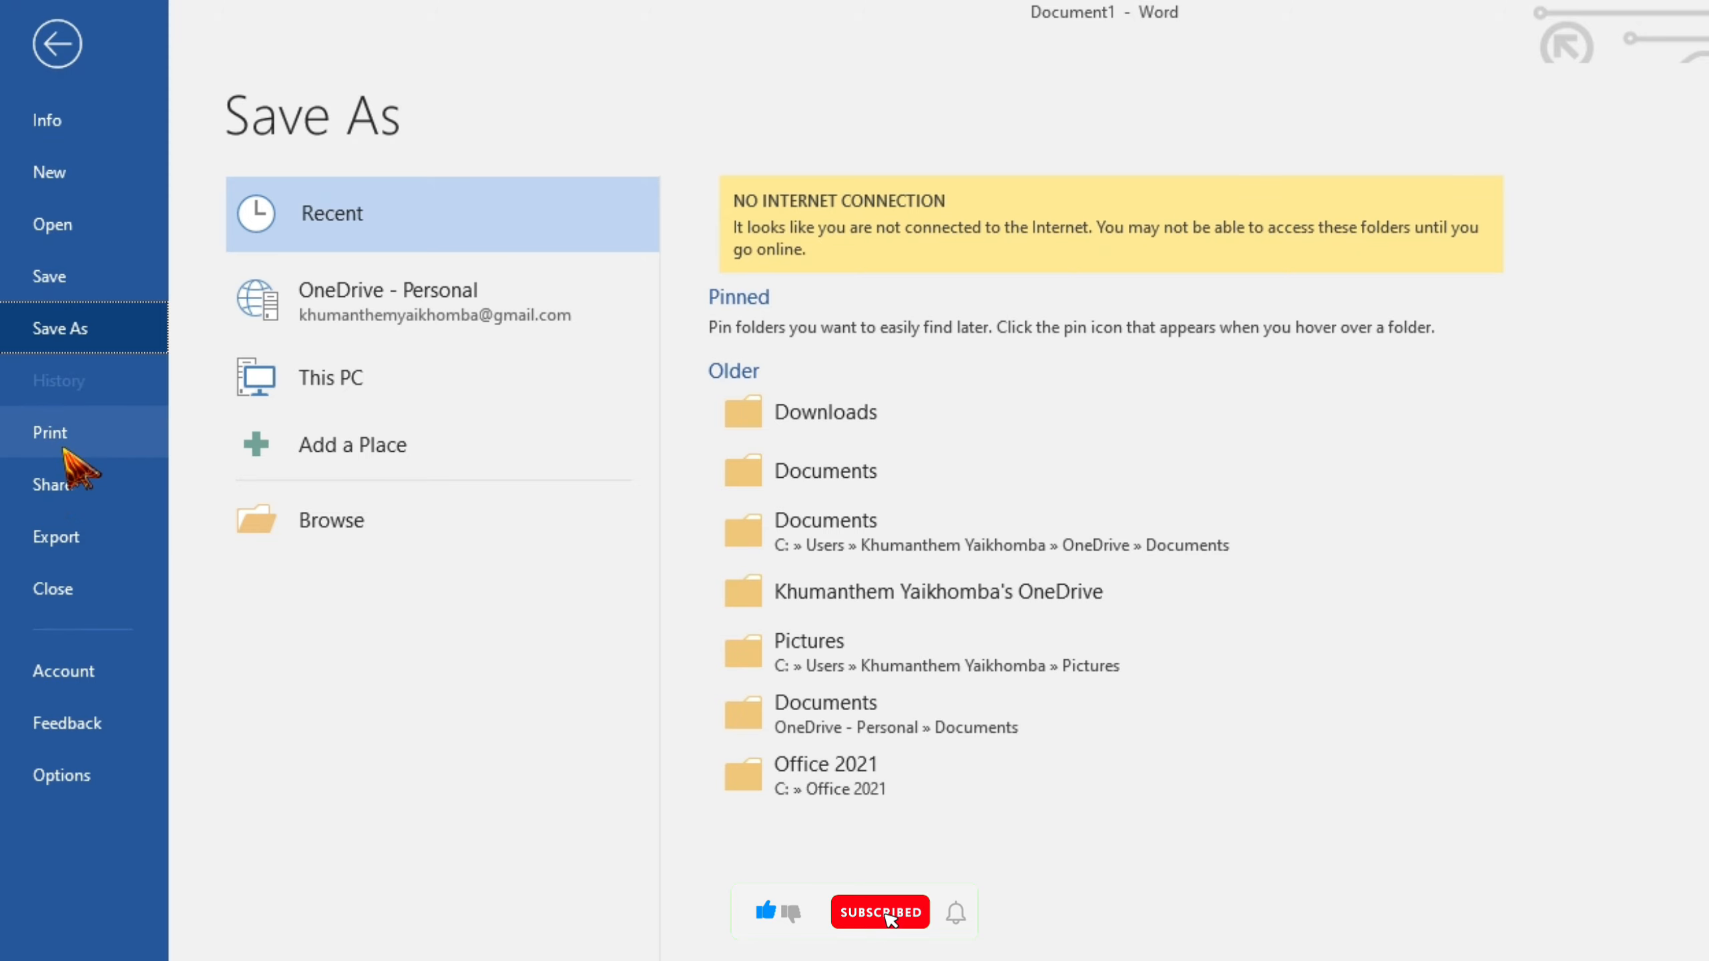
{"action": "left_click", "coordinate": [108, 450]}
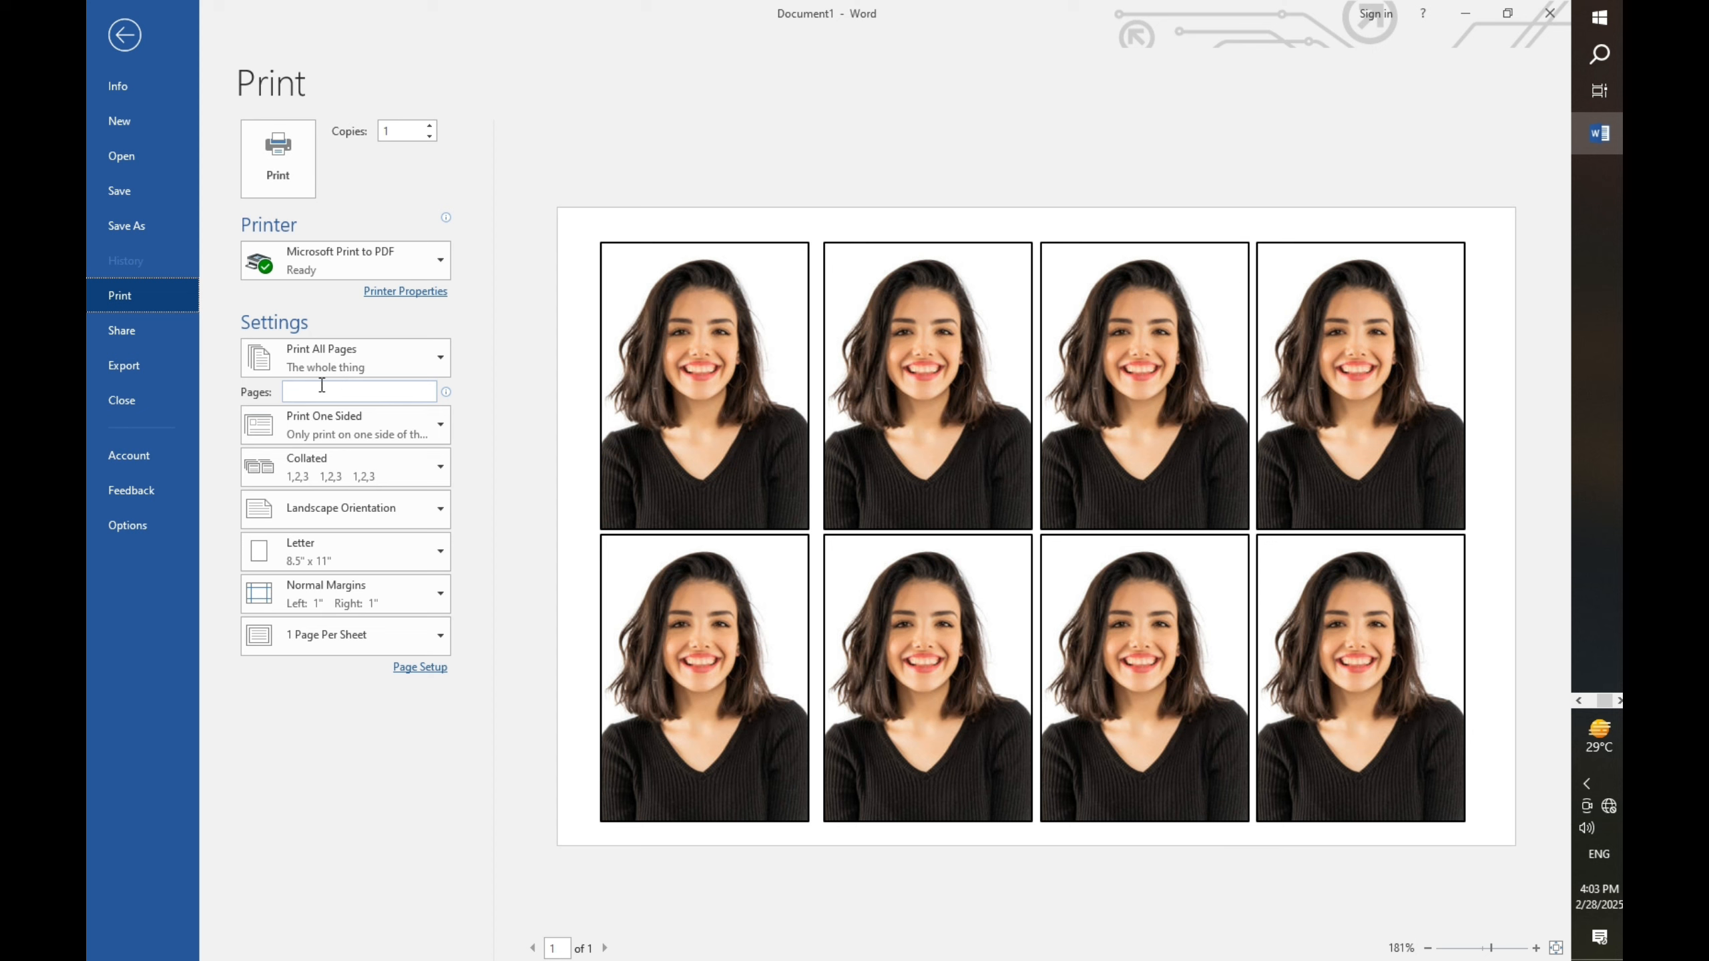
{"action": "left_click", "coordinate": [441, 362]}
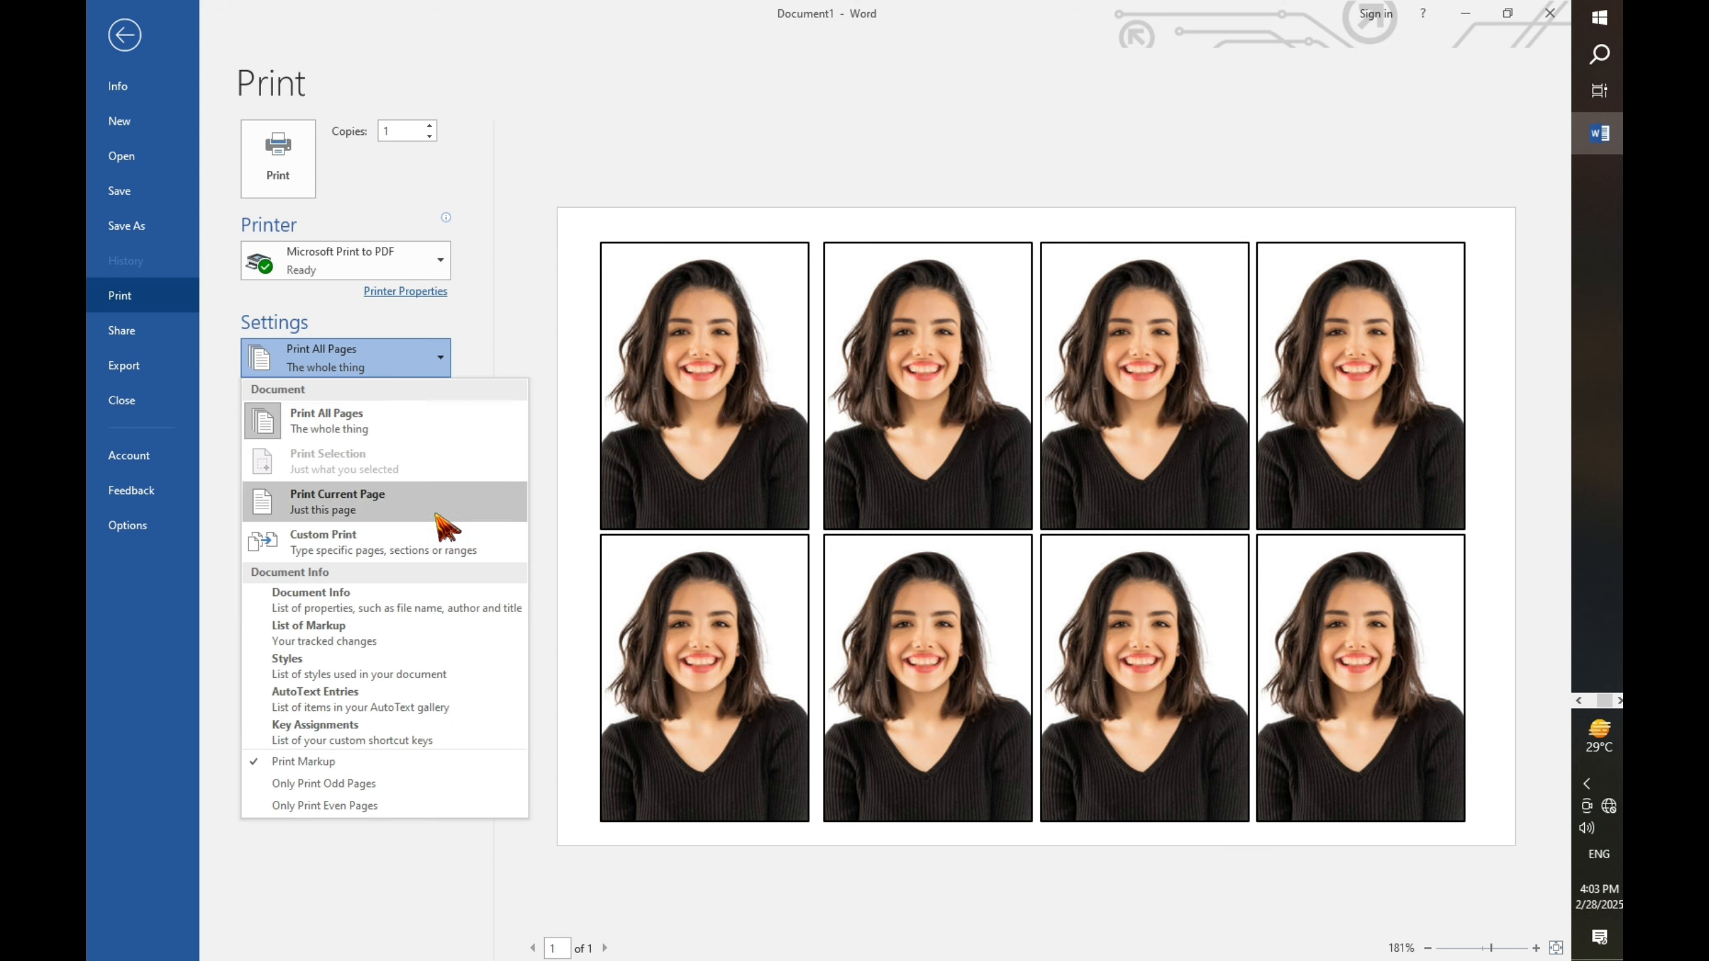
{"action": "left_click", "coordinate": [441, 368]}
{"action": "left_click", "coordinate": [332, 394]}
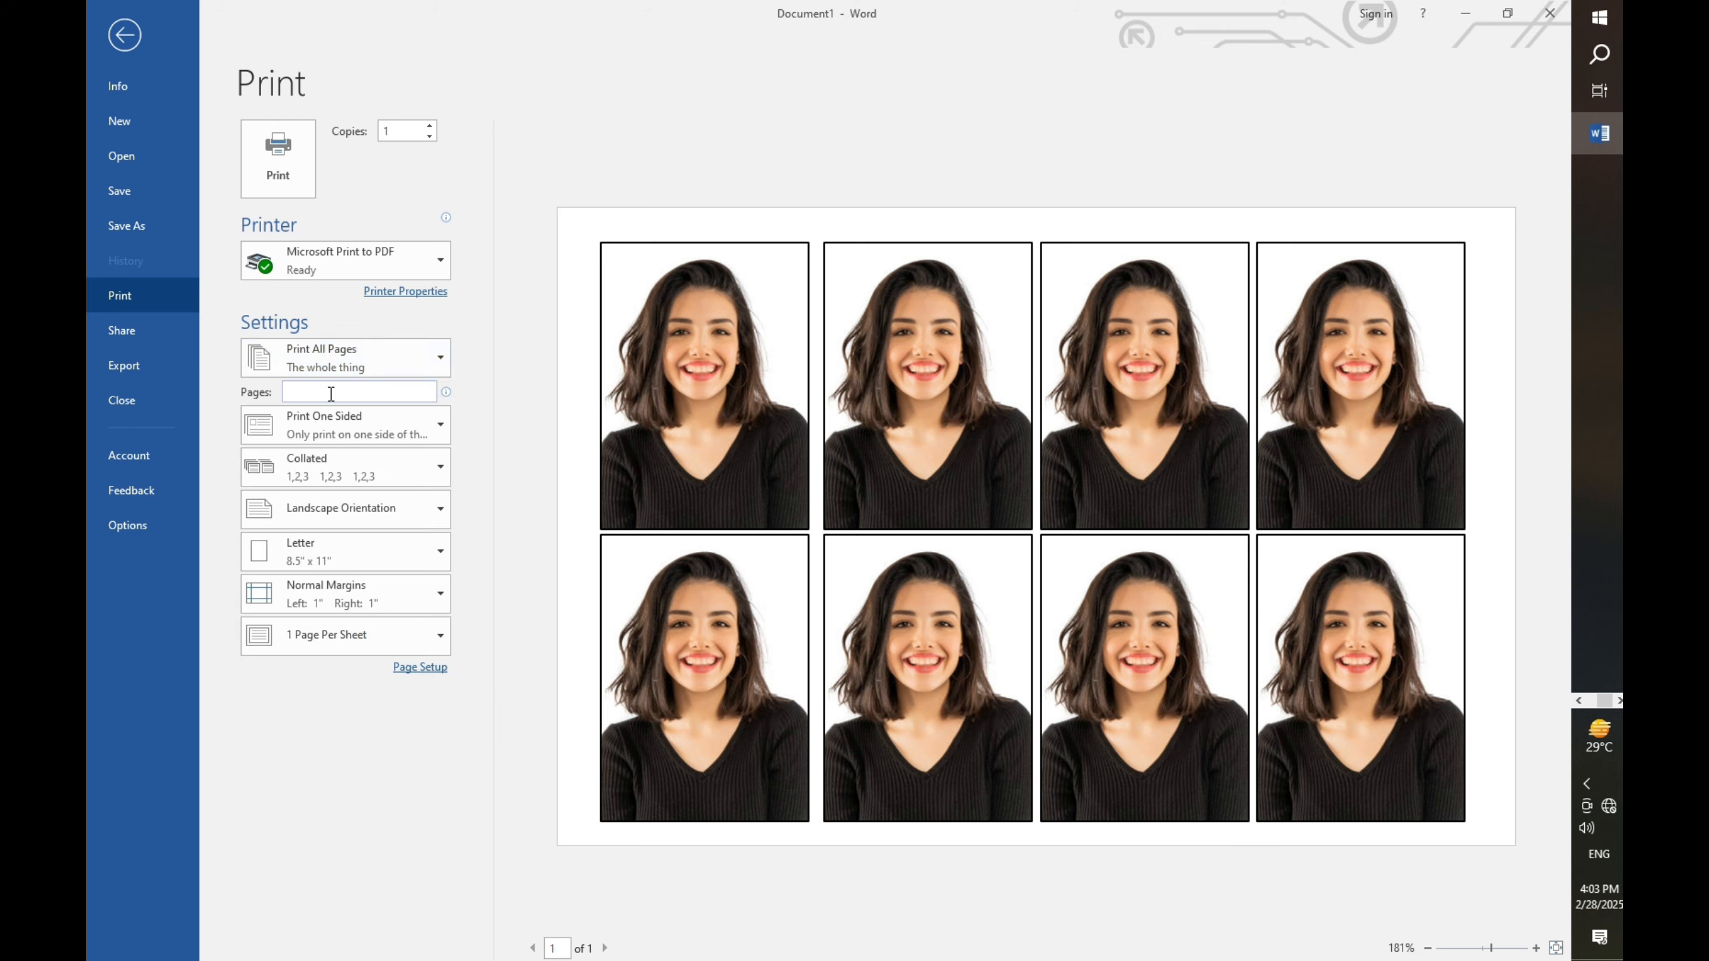
{"action": "type", "text": "1"}
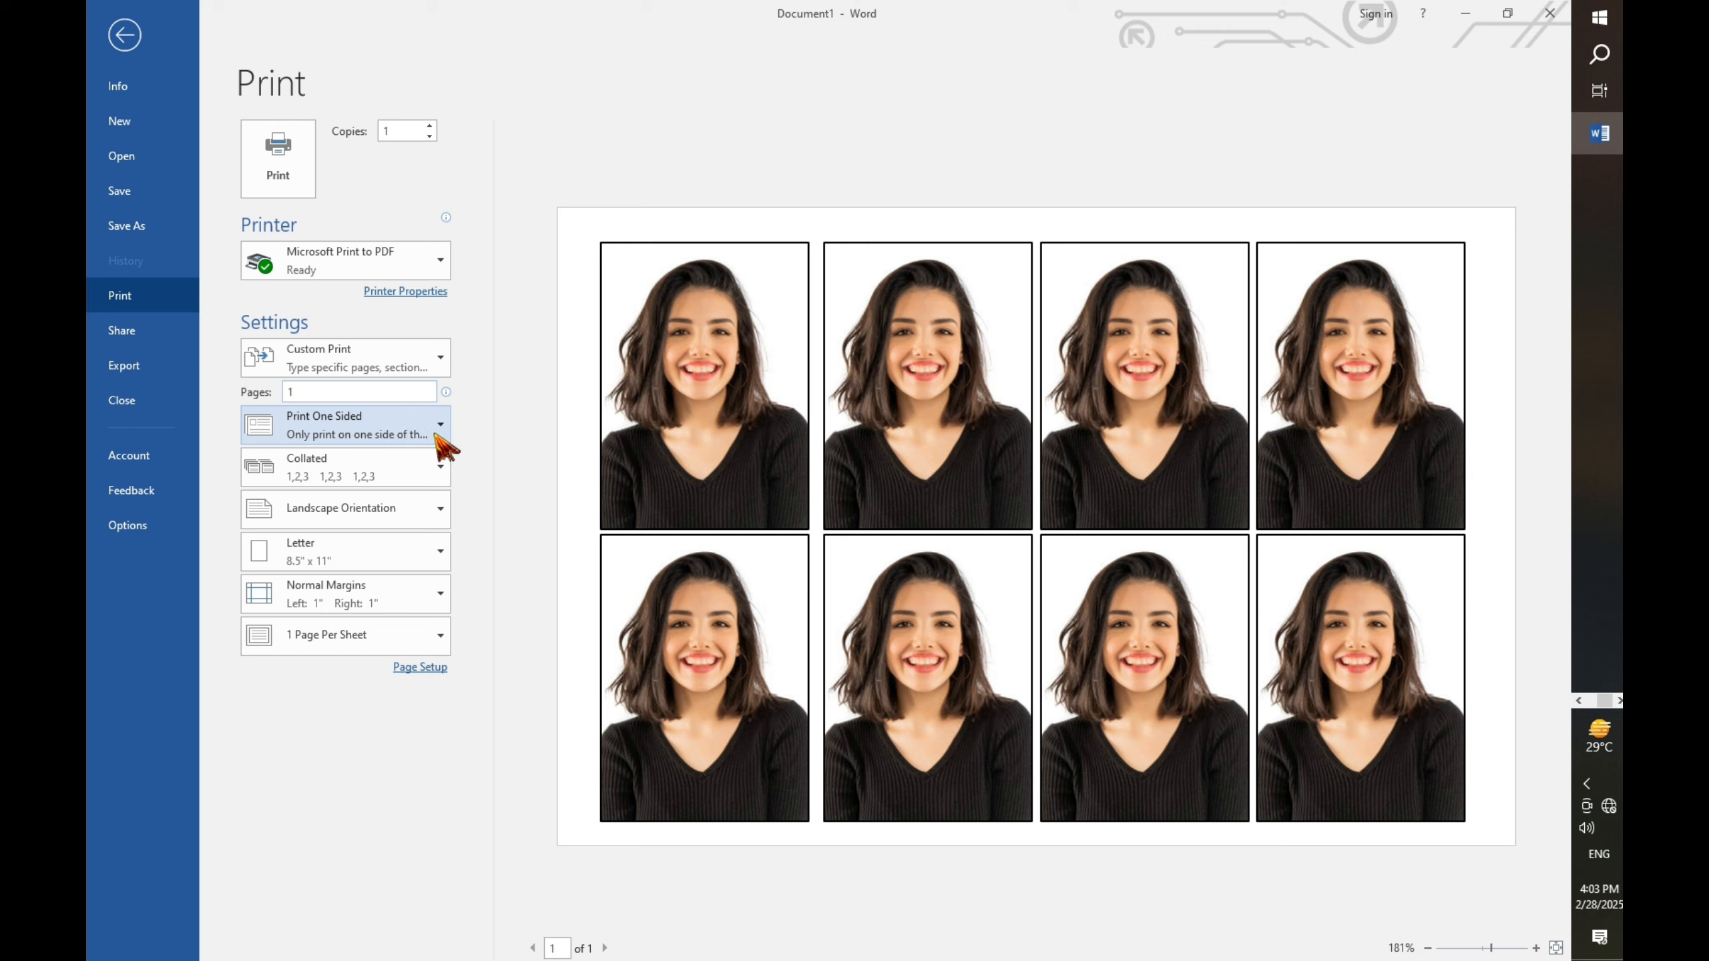
- Try Portrait Orientation for the printout and switch back to Landscape Orientation
{"action": "left_click", "coordinate": [424, 512]}
{"action": "left_click", "coordinate": [374, 557]}
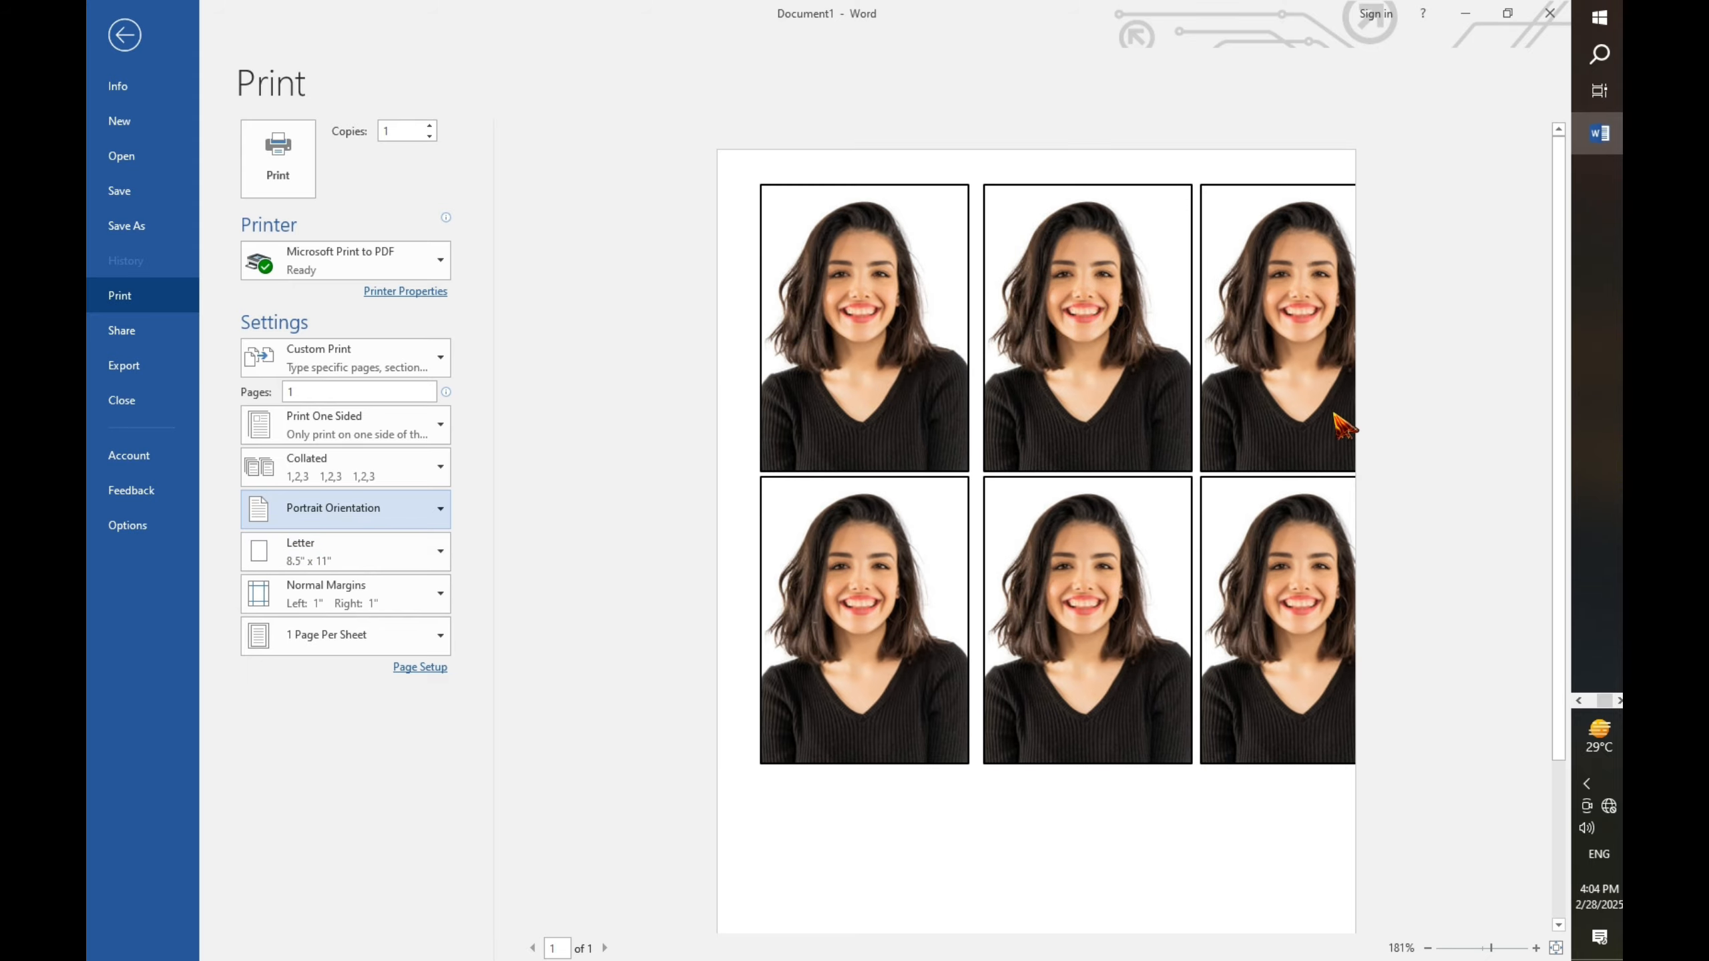
{"action": "left_click", "coordinate": [437, 515]}
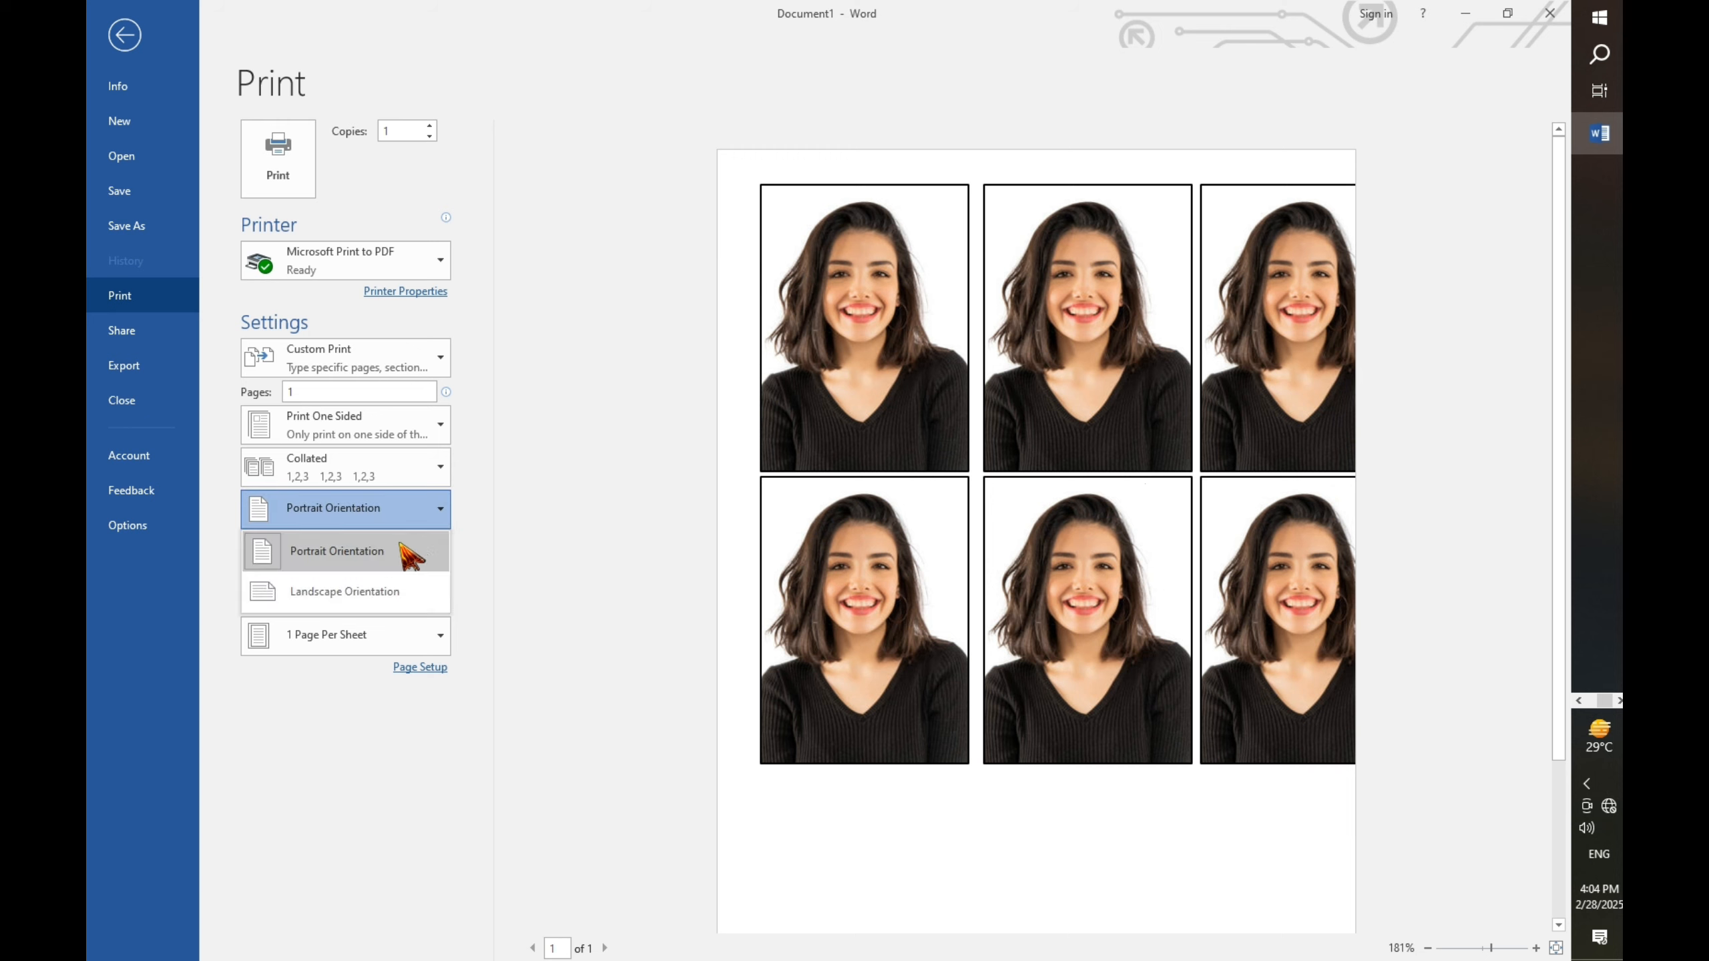
{"action": "left_click", "coordinate": [365, 589]}
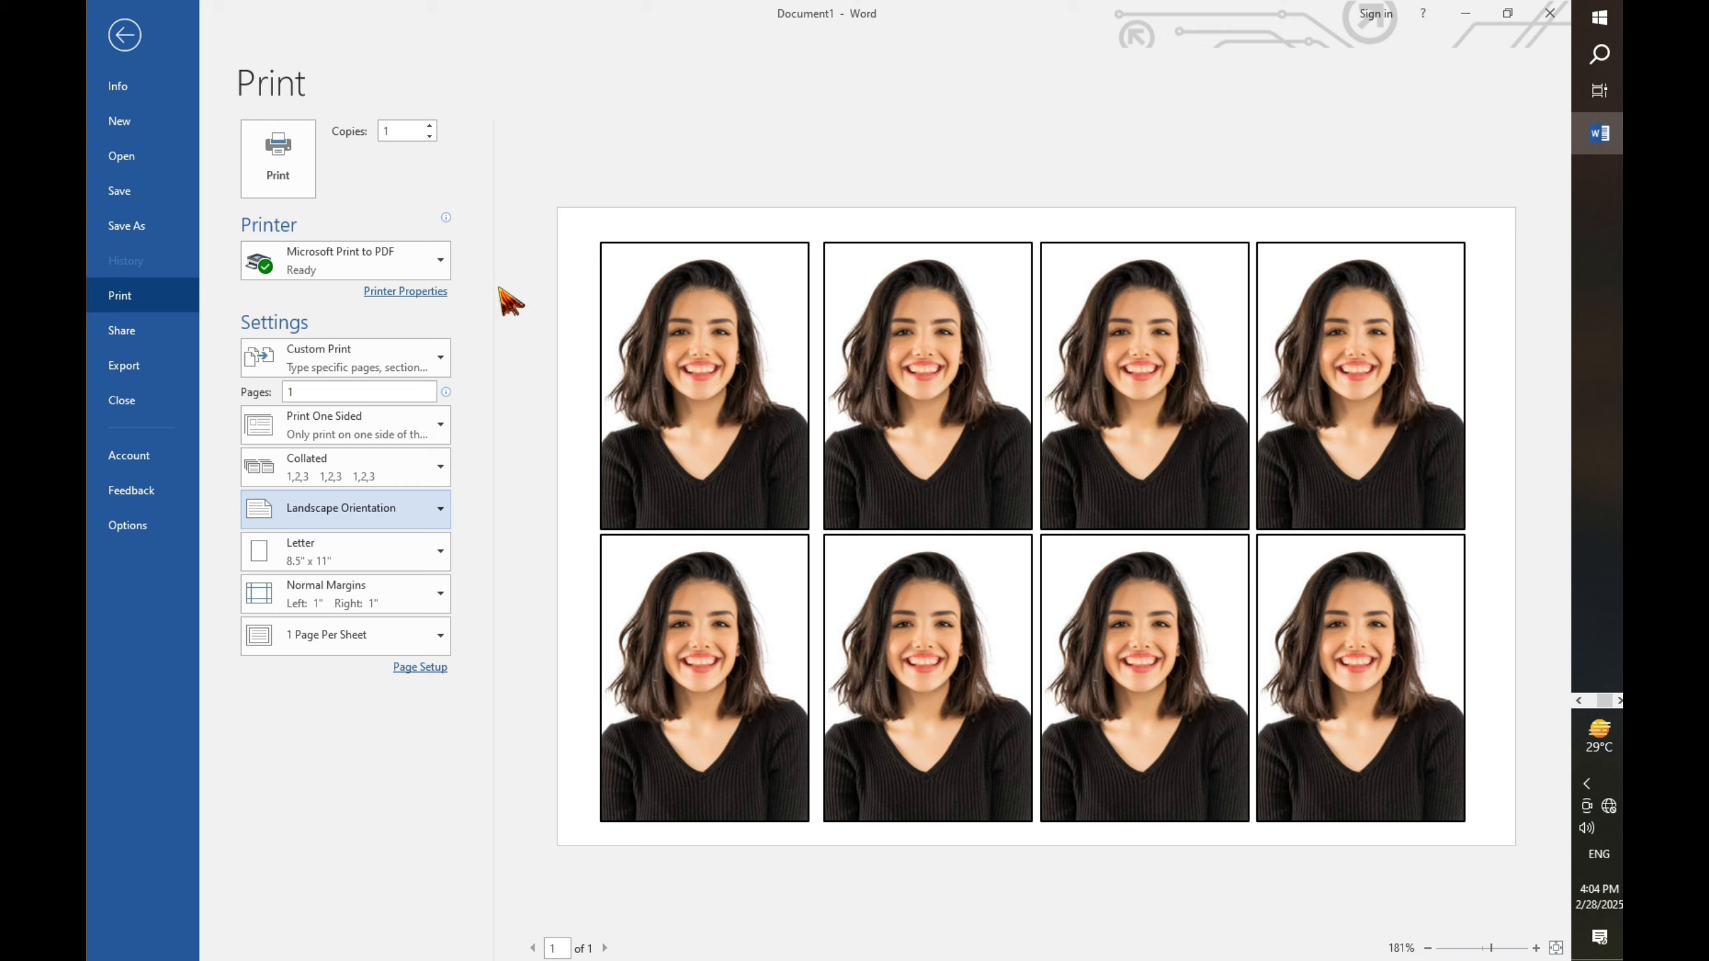
- Check the list of available printers and return from the print settings to the document
{"action": "left_click", "coordinate": [448, 269]}
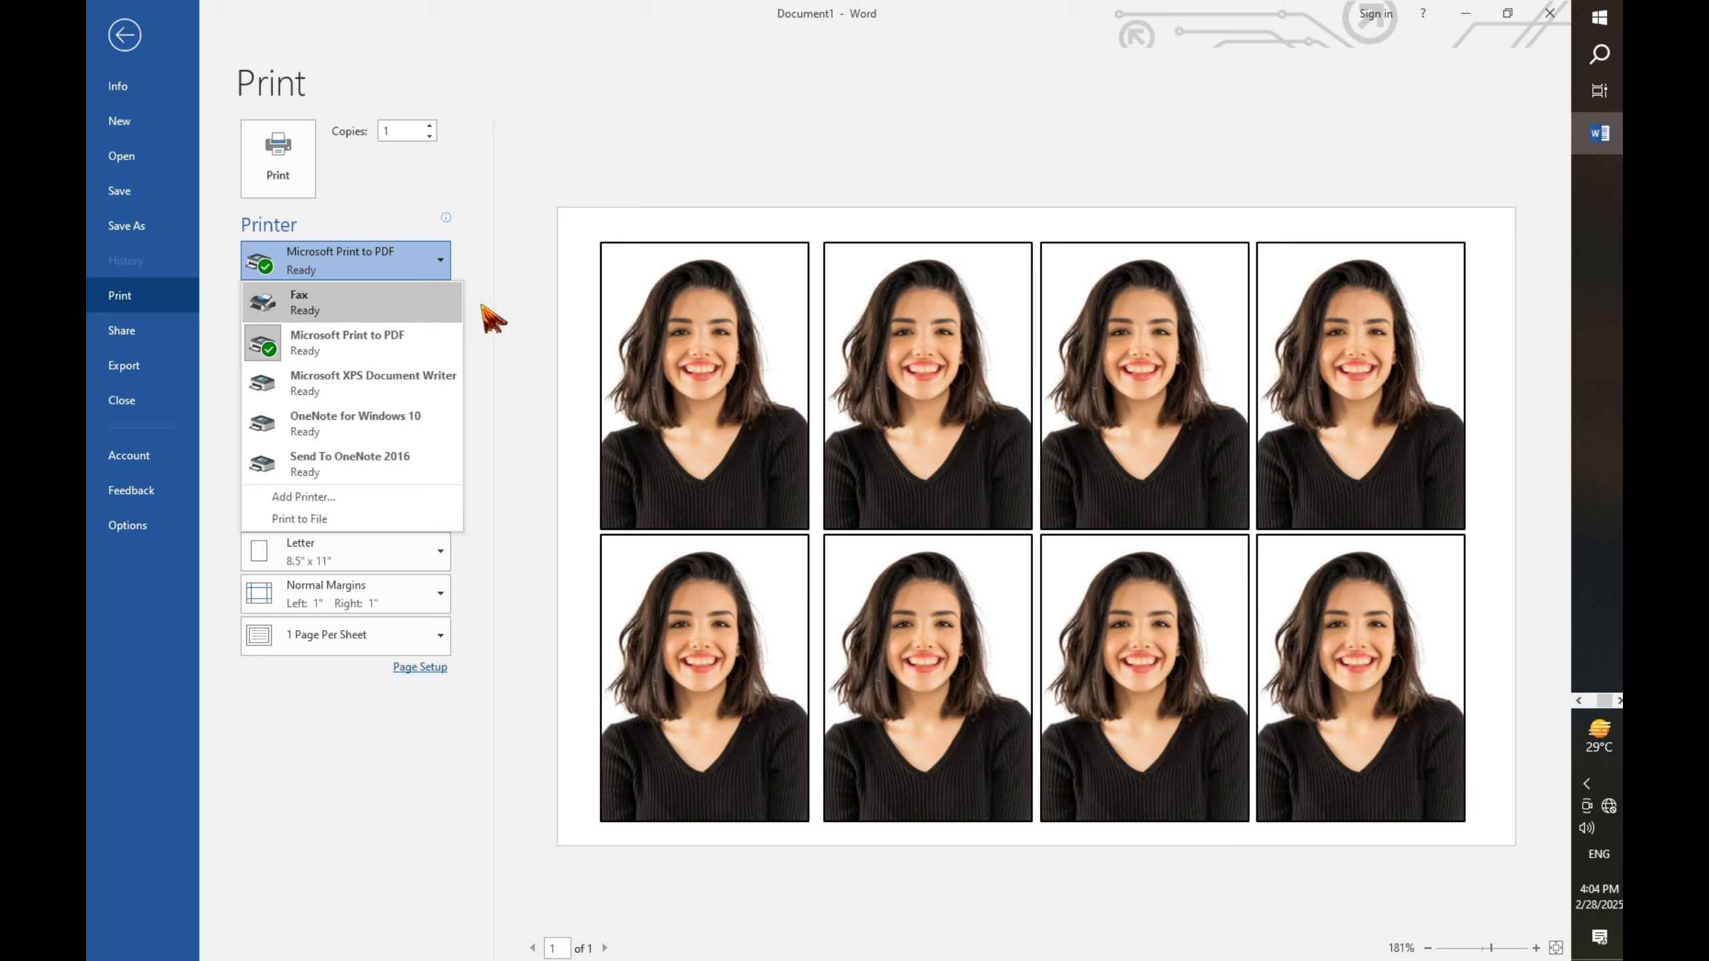
{"action": "left_click", "coordinate": [515, 317]}
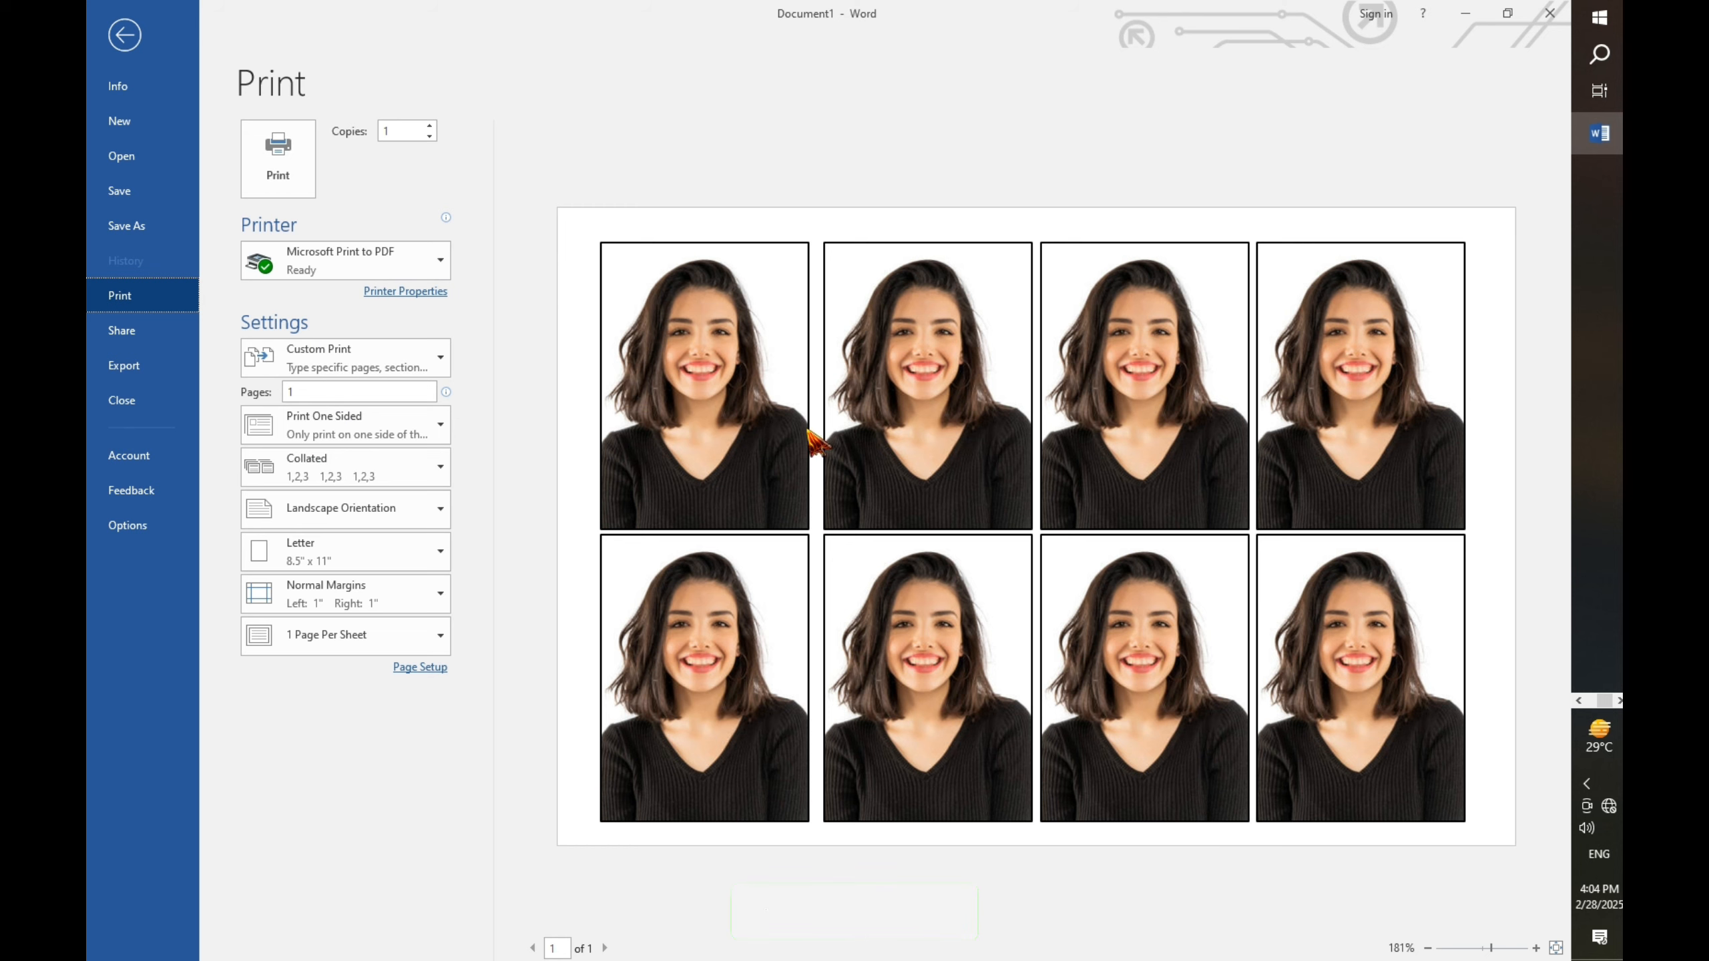
{"action": "left_click", "coordinate": [136, 52]}
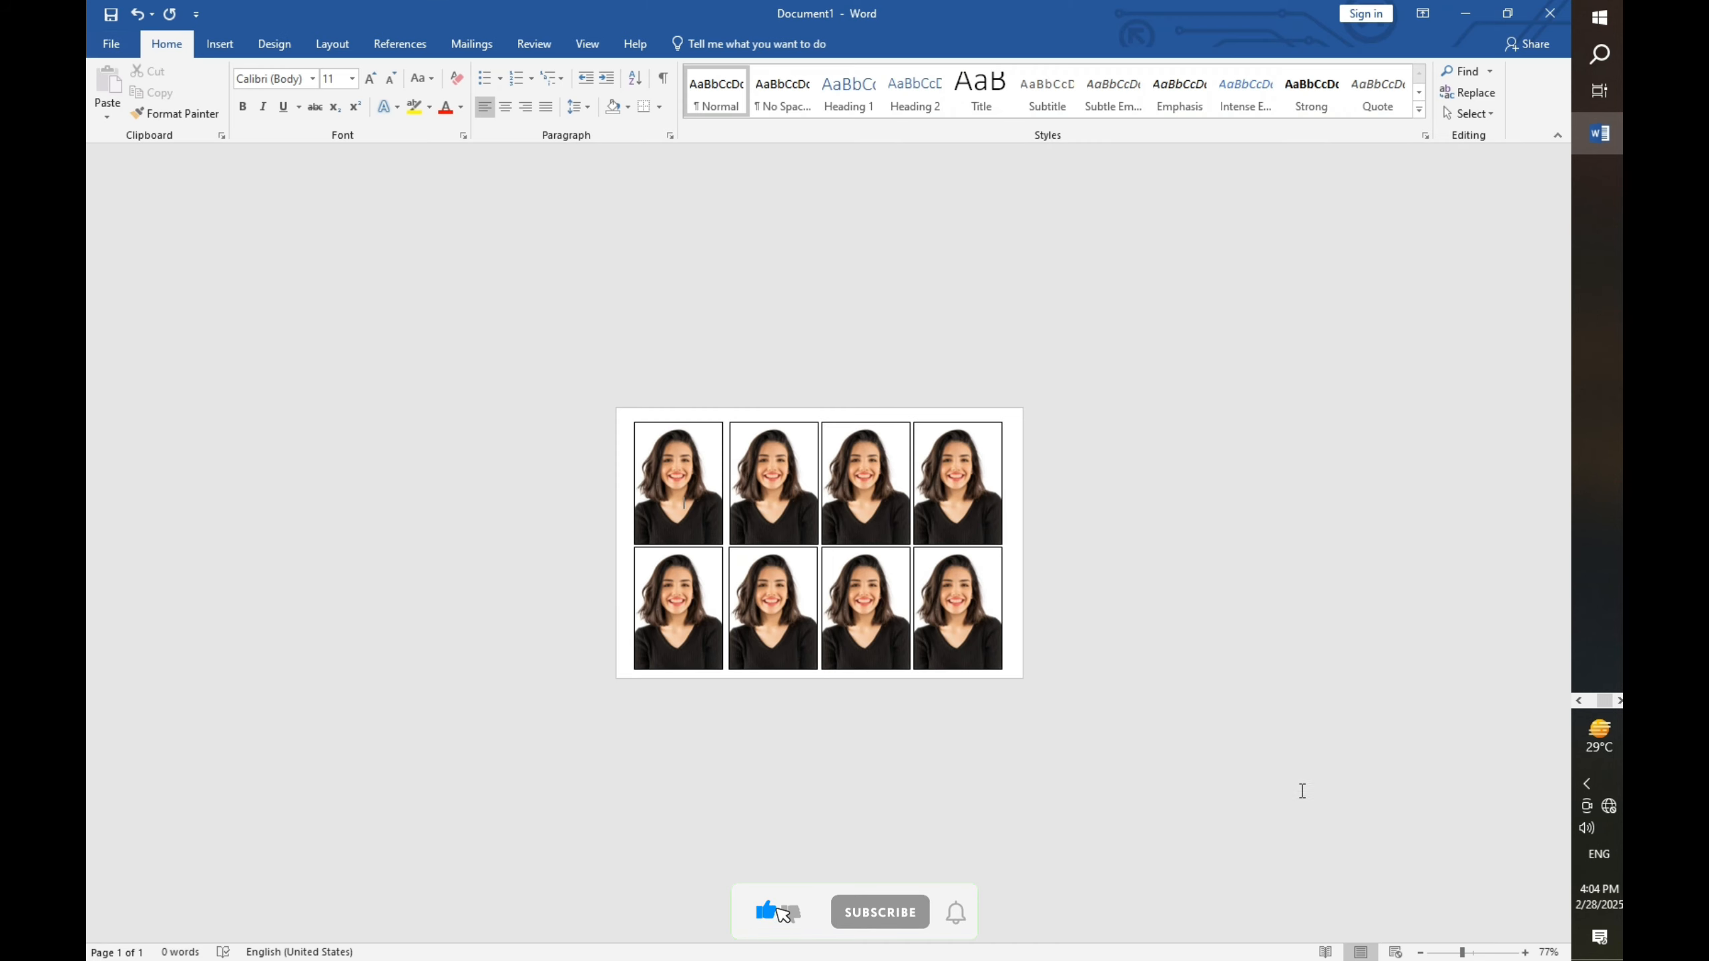
- Start saving the document under a new name, with the Downloads folder as its location
{"action": "left_click", "coordinate": [1472, 953]}
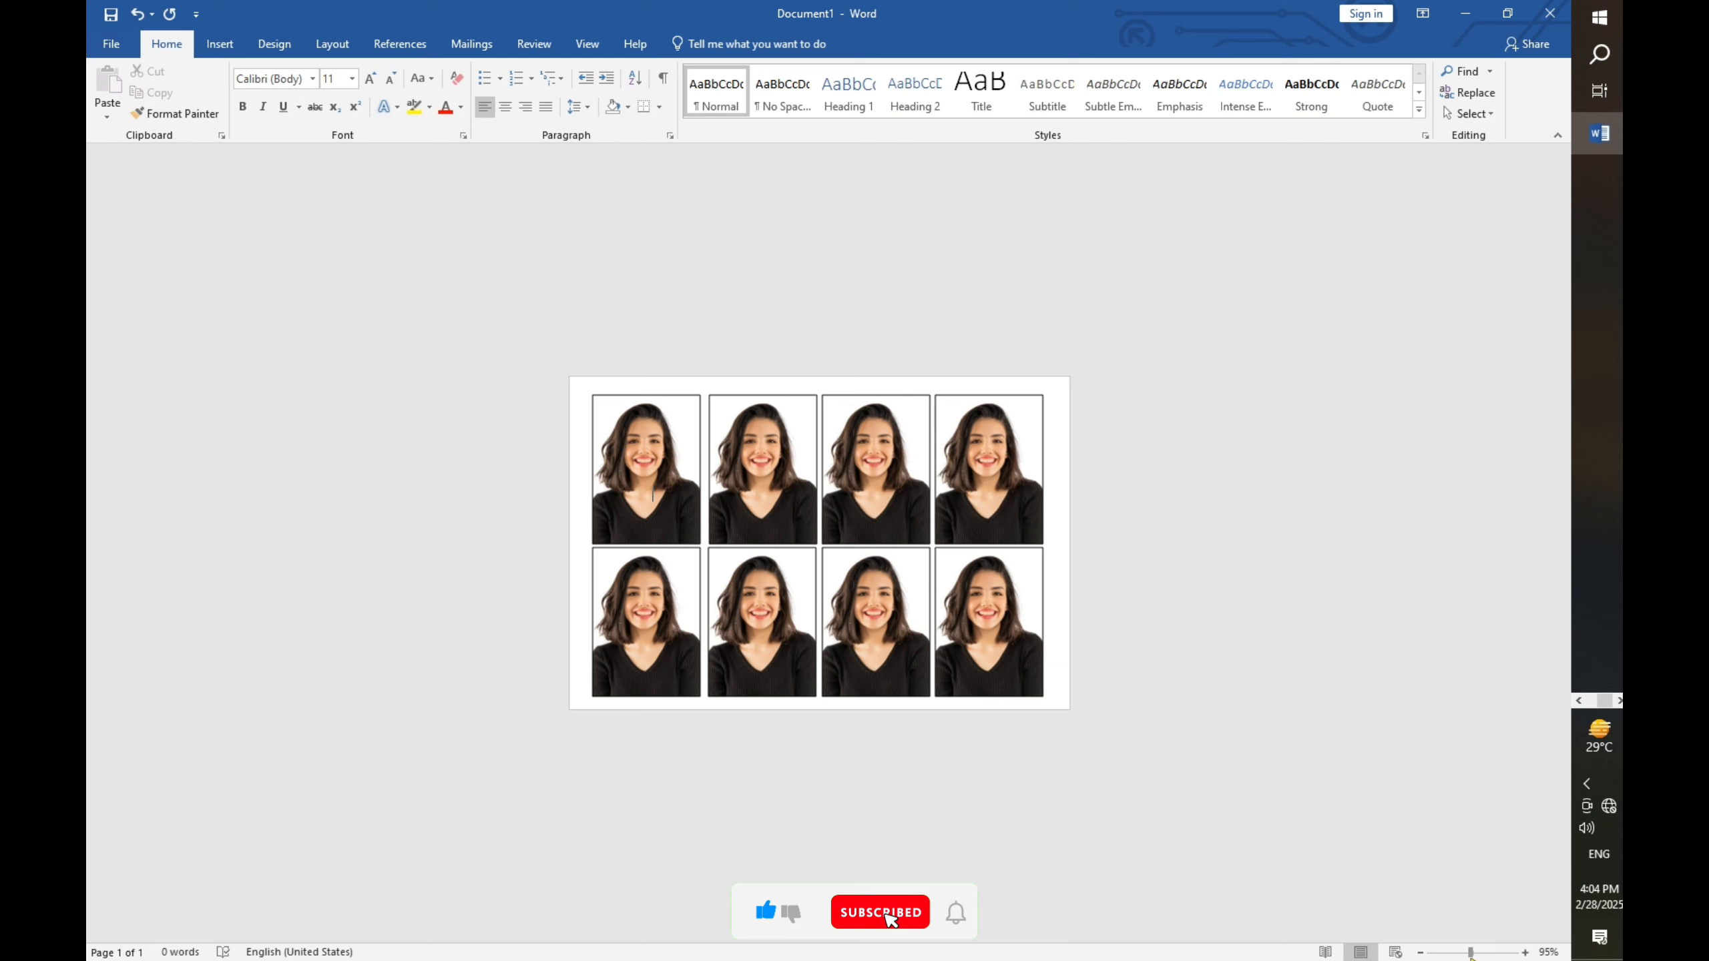
{"action": "left_click", "coordinate": [1476, 953]}
{"action": "left_click", "coordinate": [1487, 954]}
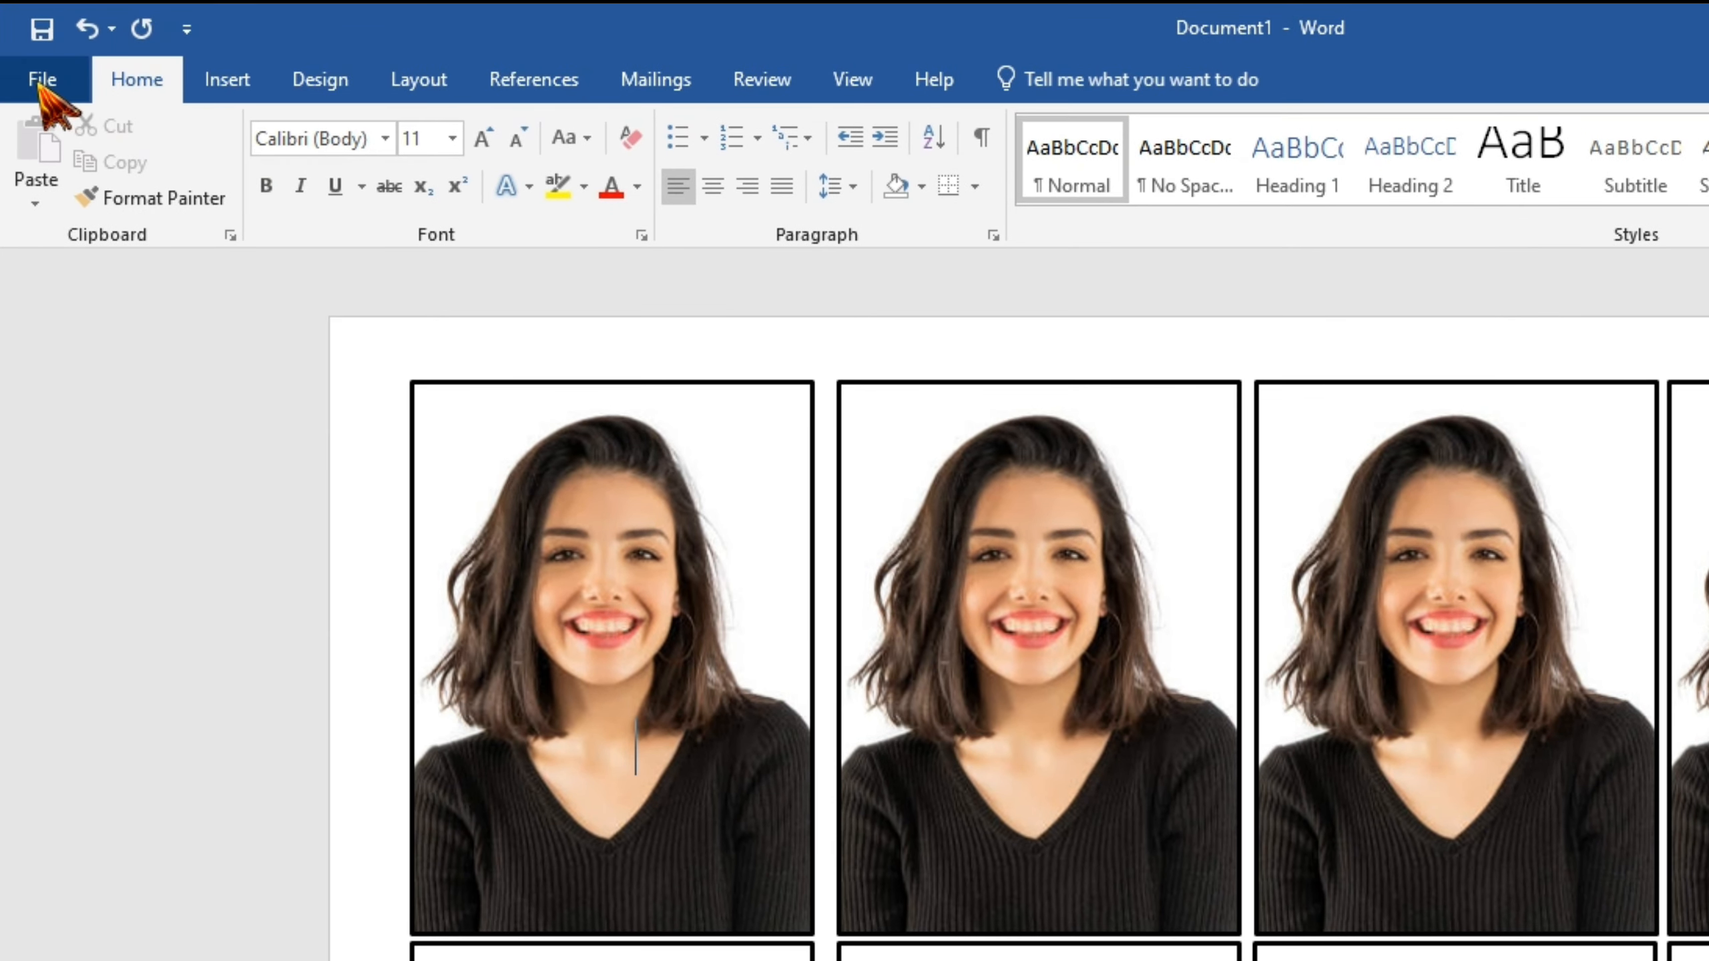
{"action": "left_click", "coordinate": [41, 79]}
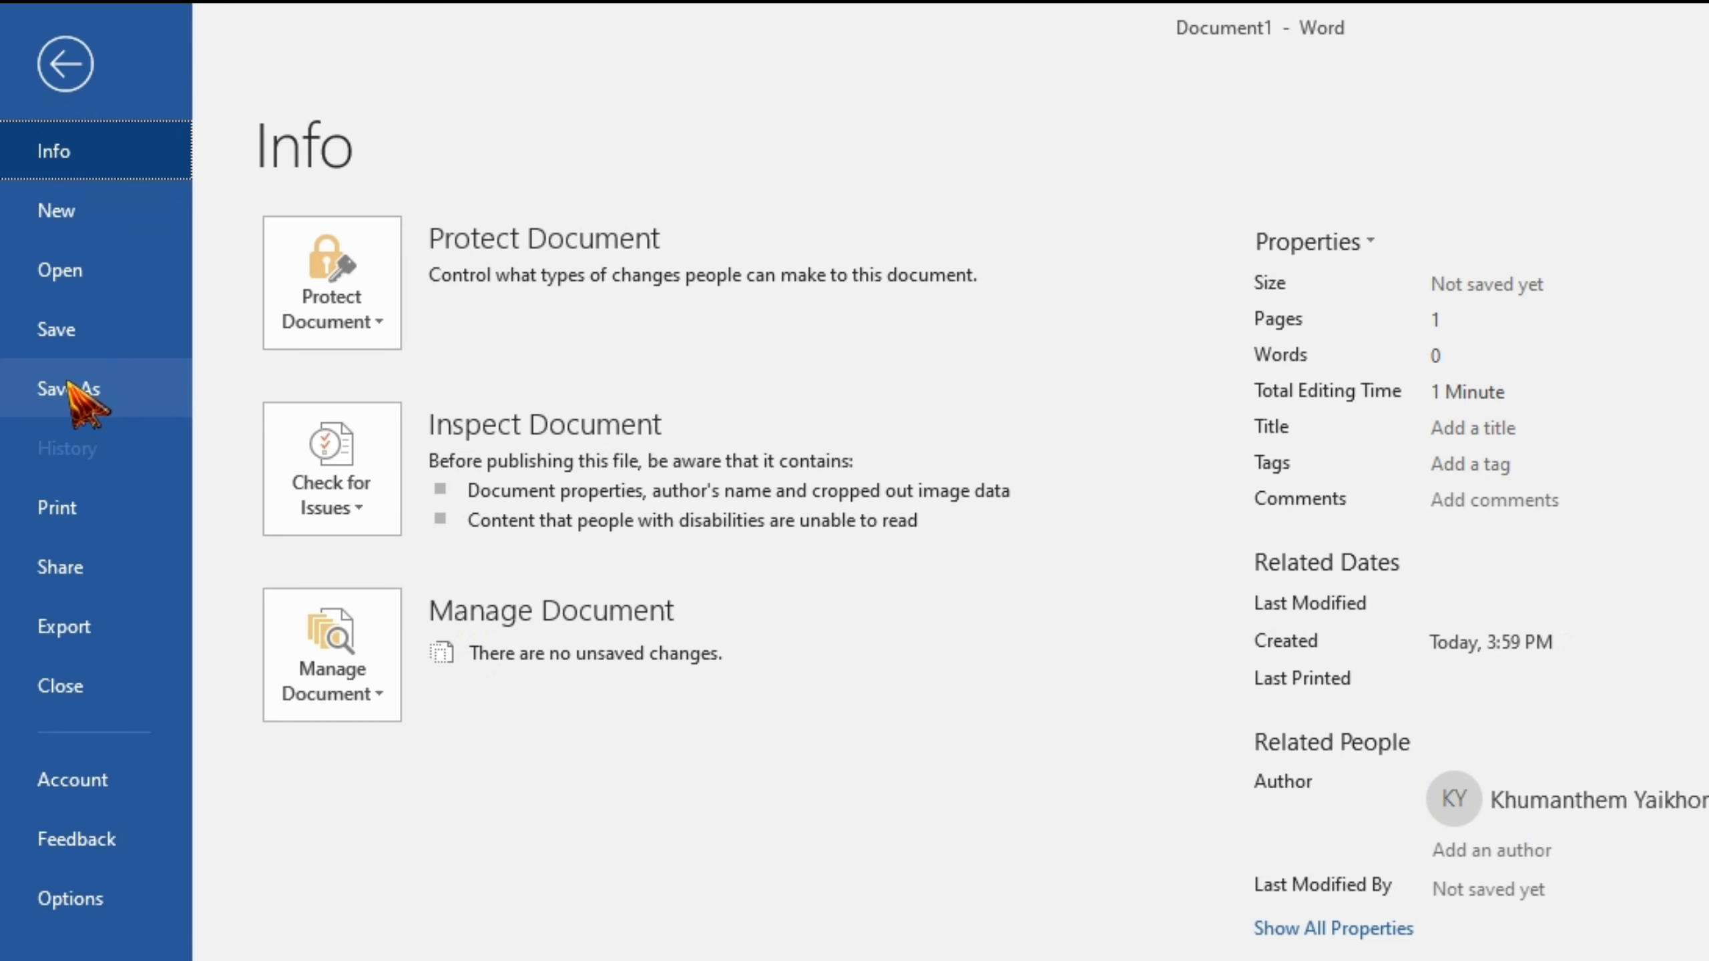
{"action": "left_click", "coordinate": [98, 391]}
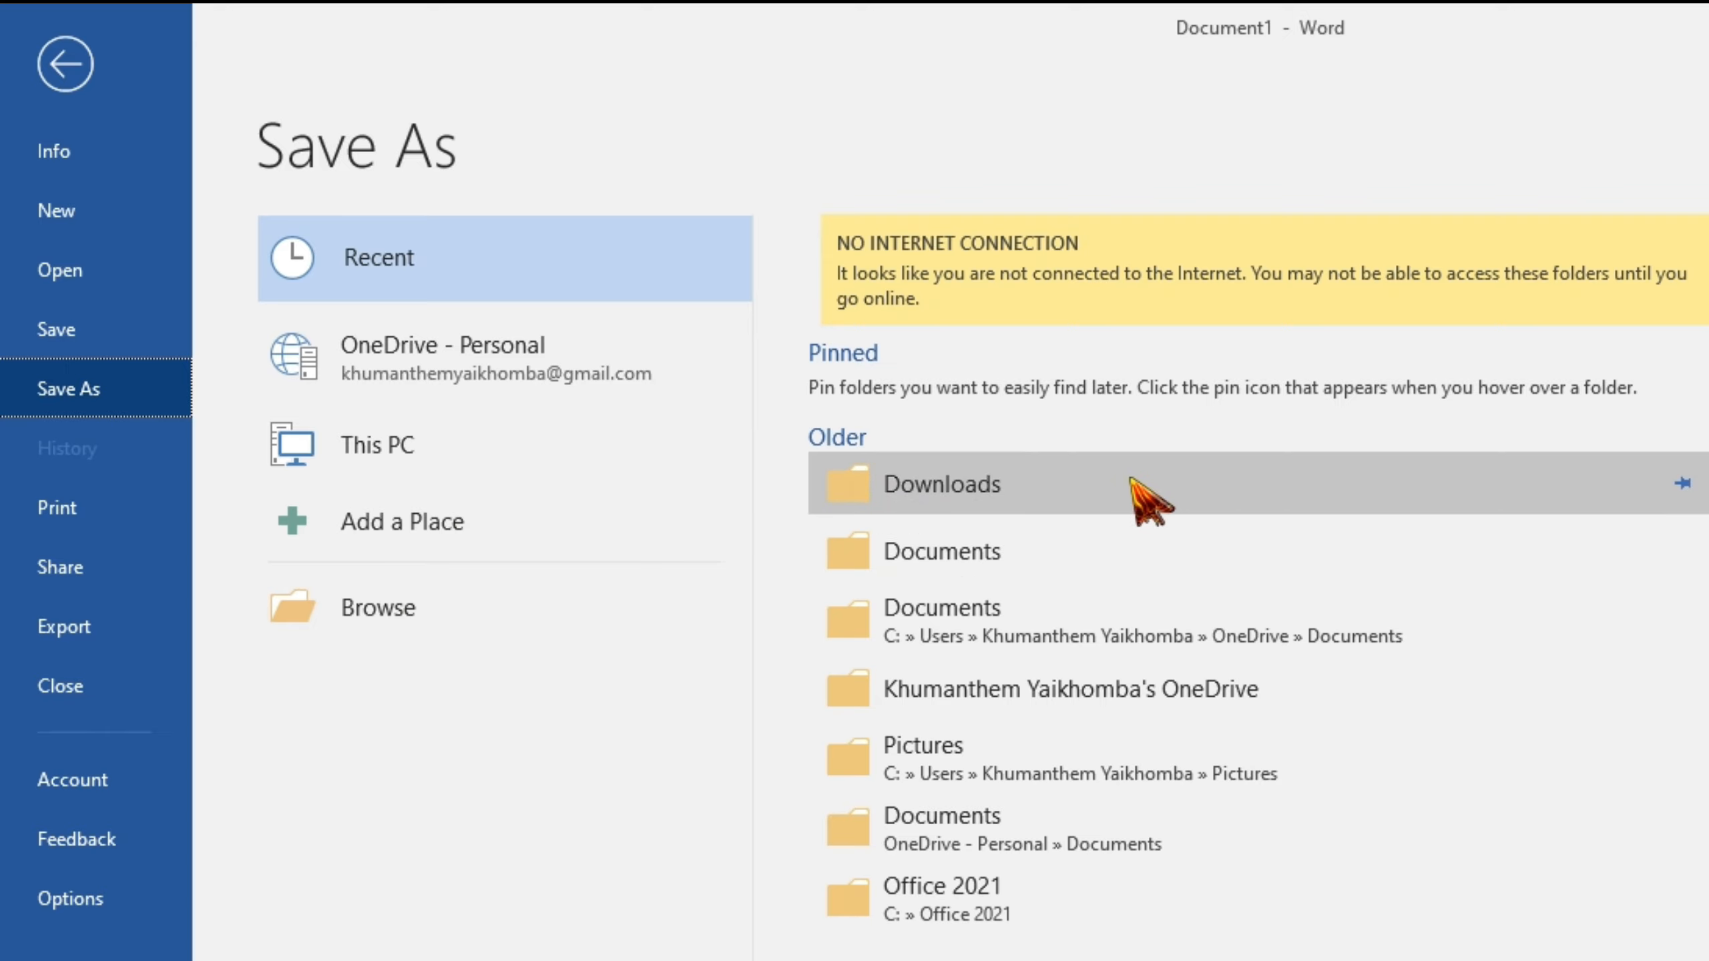
{"action": "left_click", "coordinate": [1016, 484]}
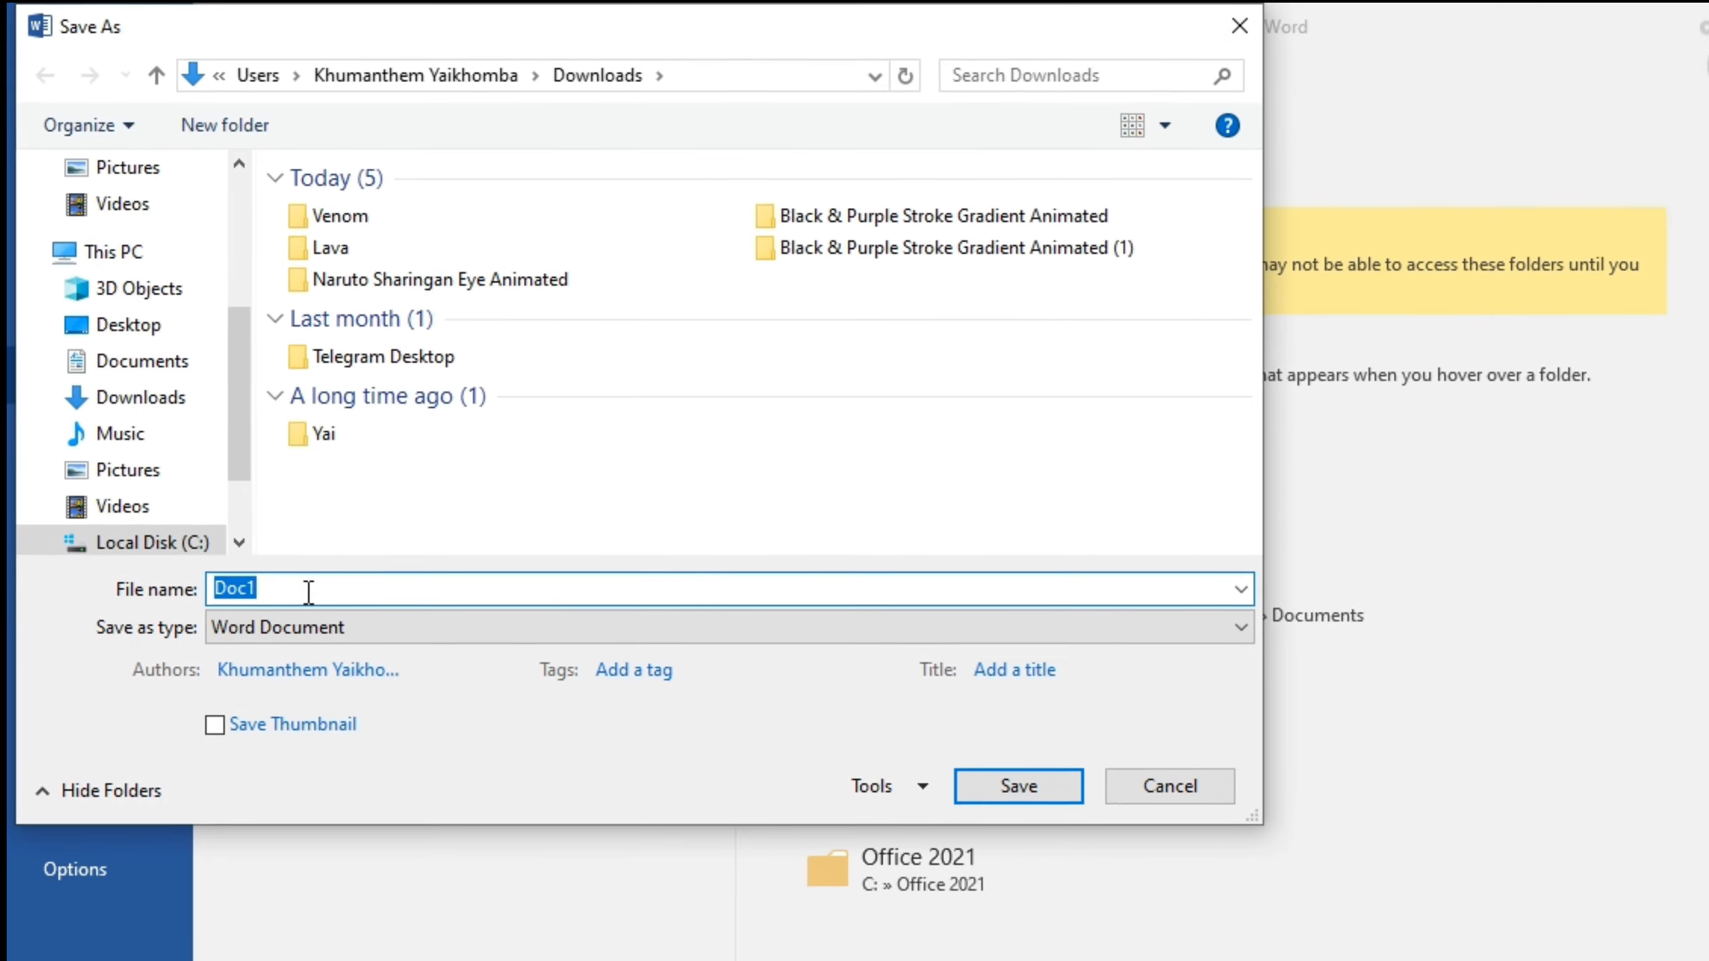
- Name the file "passport size photo", keep the Word Document file type, and save it
{"action": "key", "text": "BackSpace"}
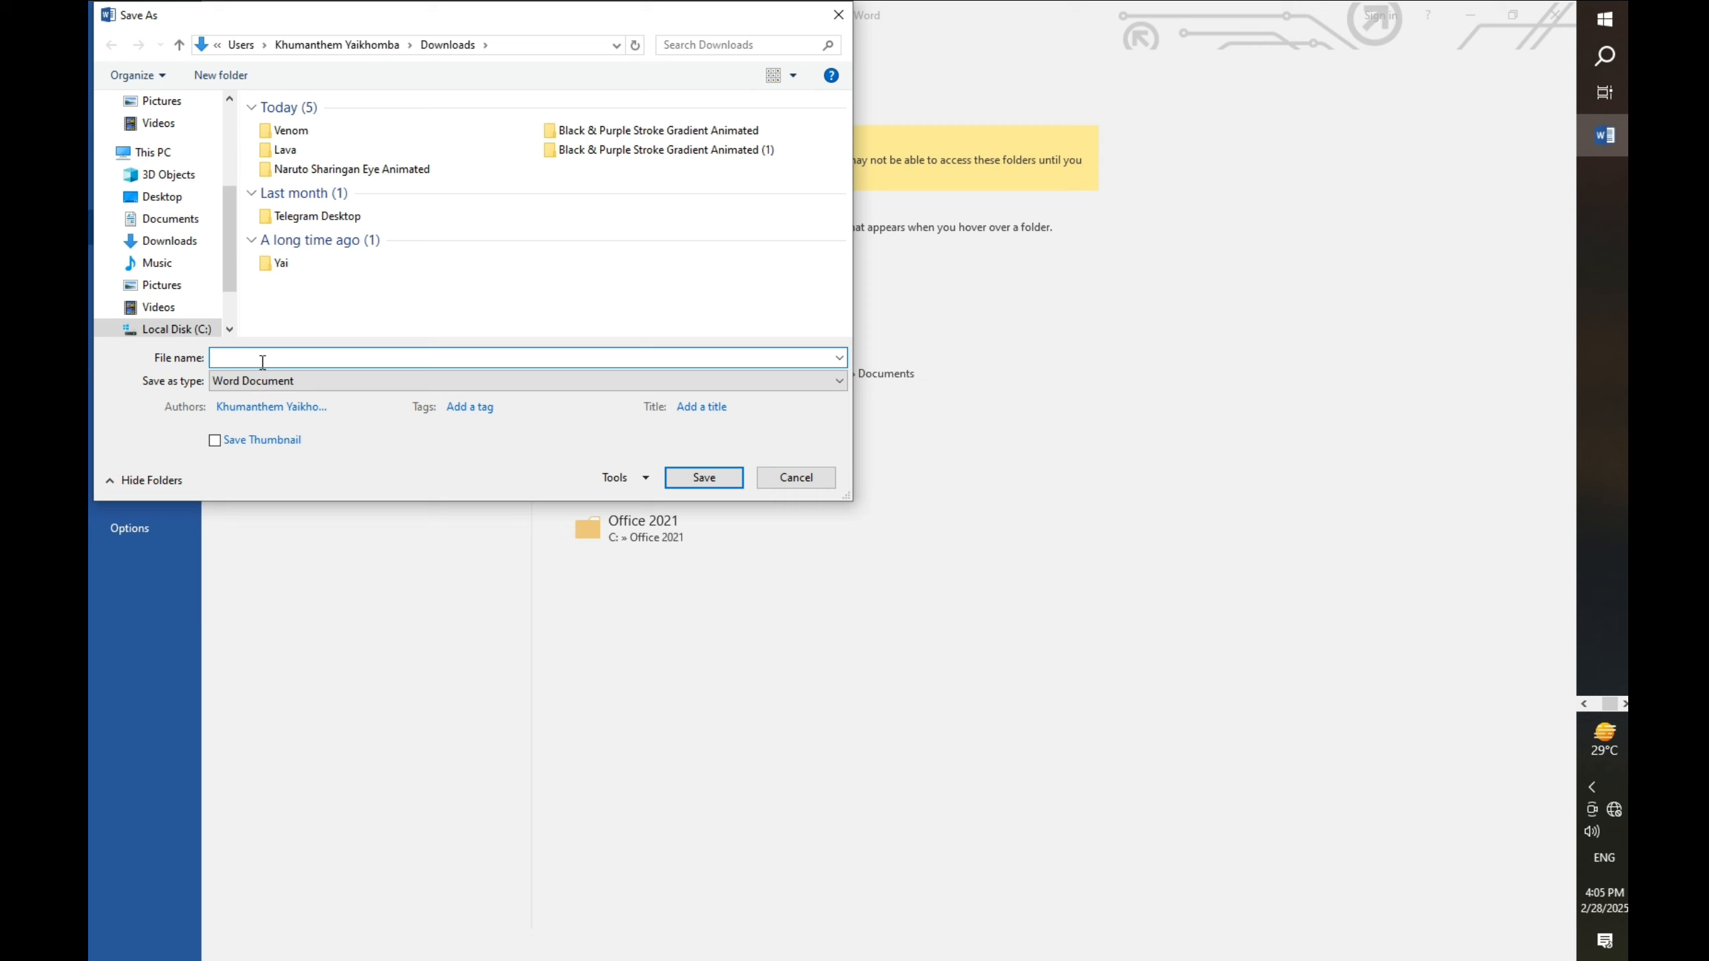
{"action": "type", "text": "passpo"}
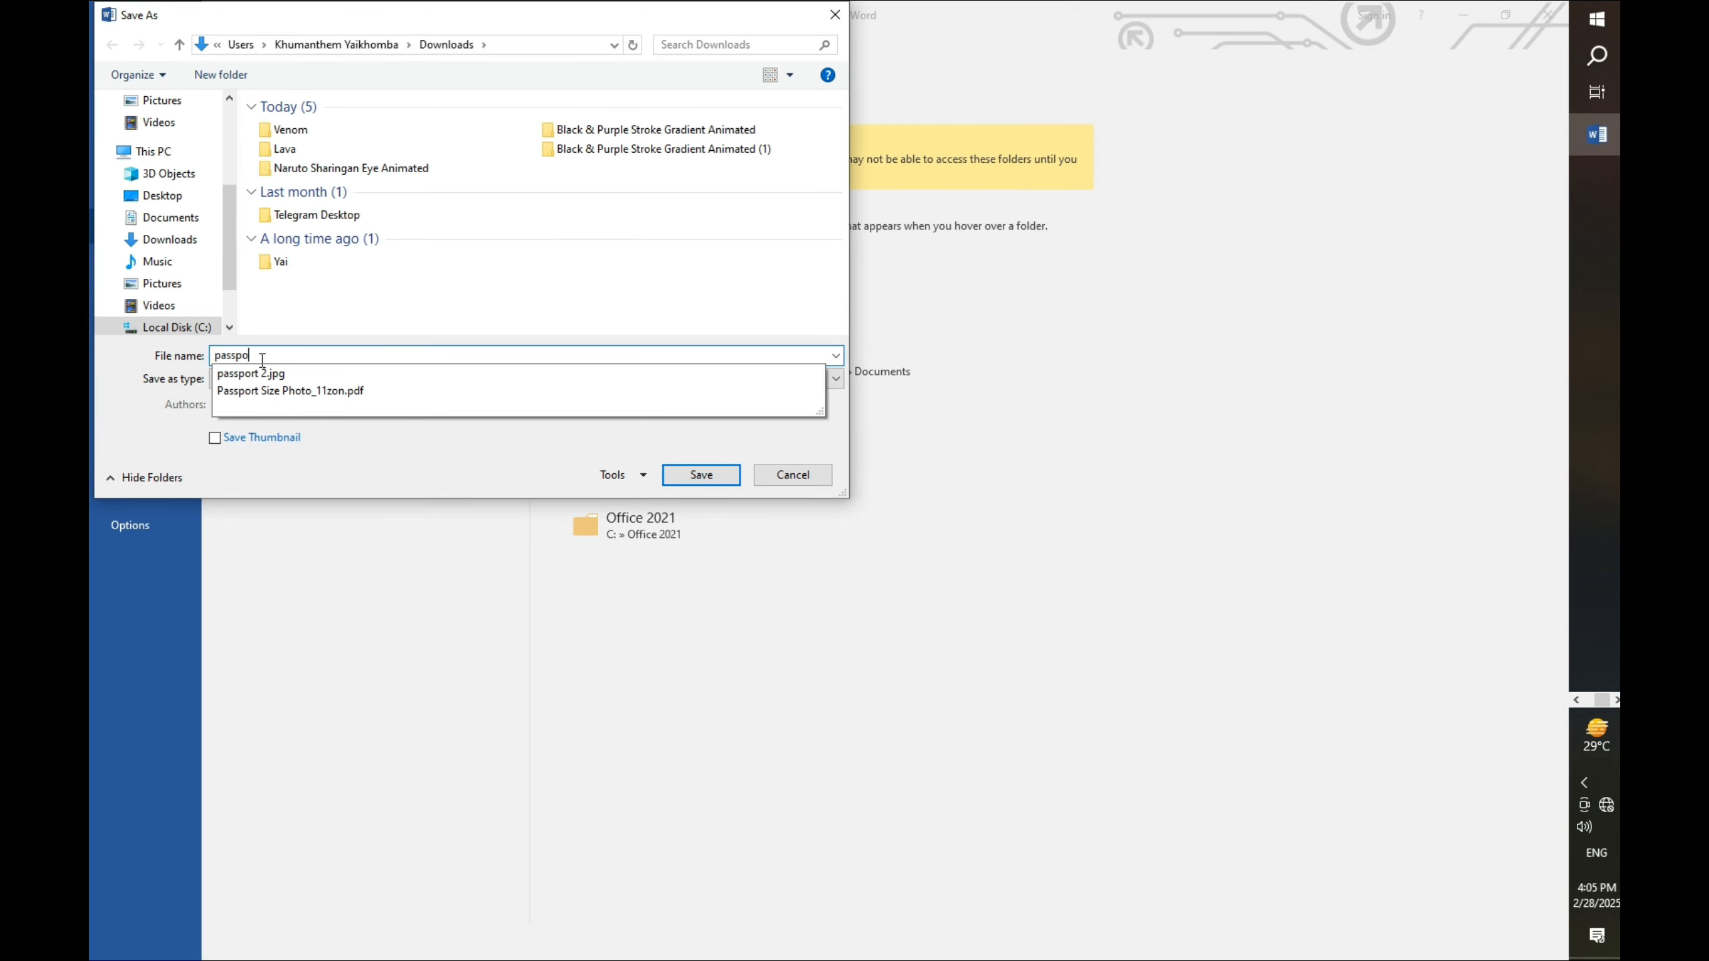
{"action": "type", "text": "rt size photo"}
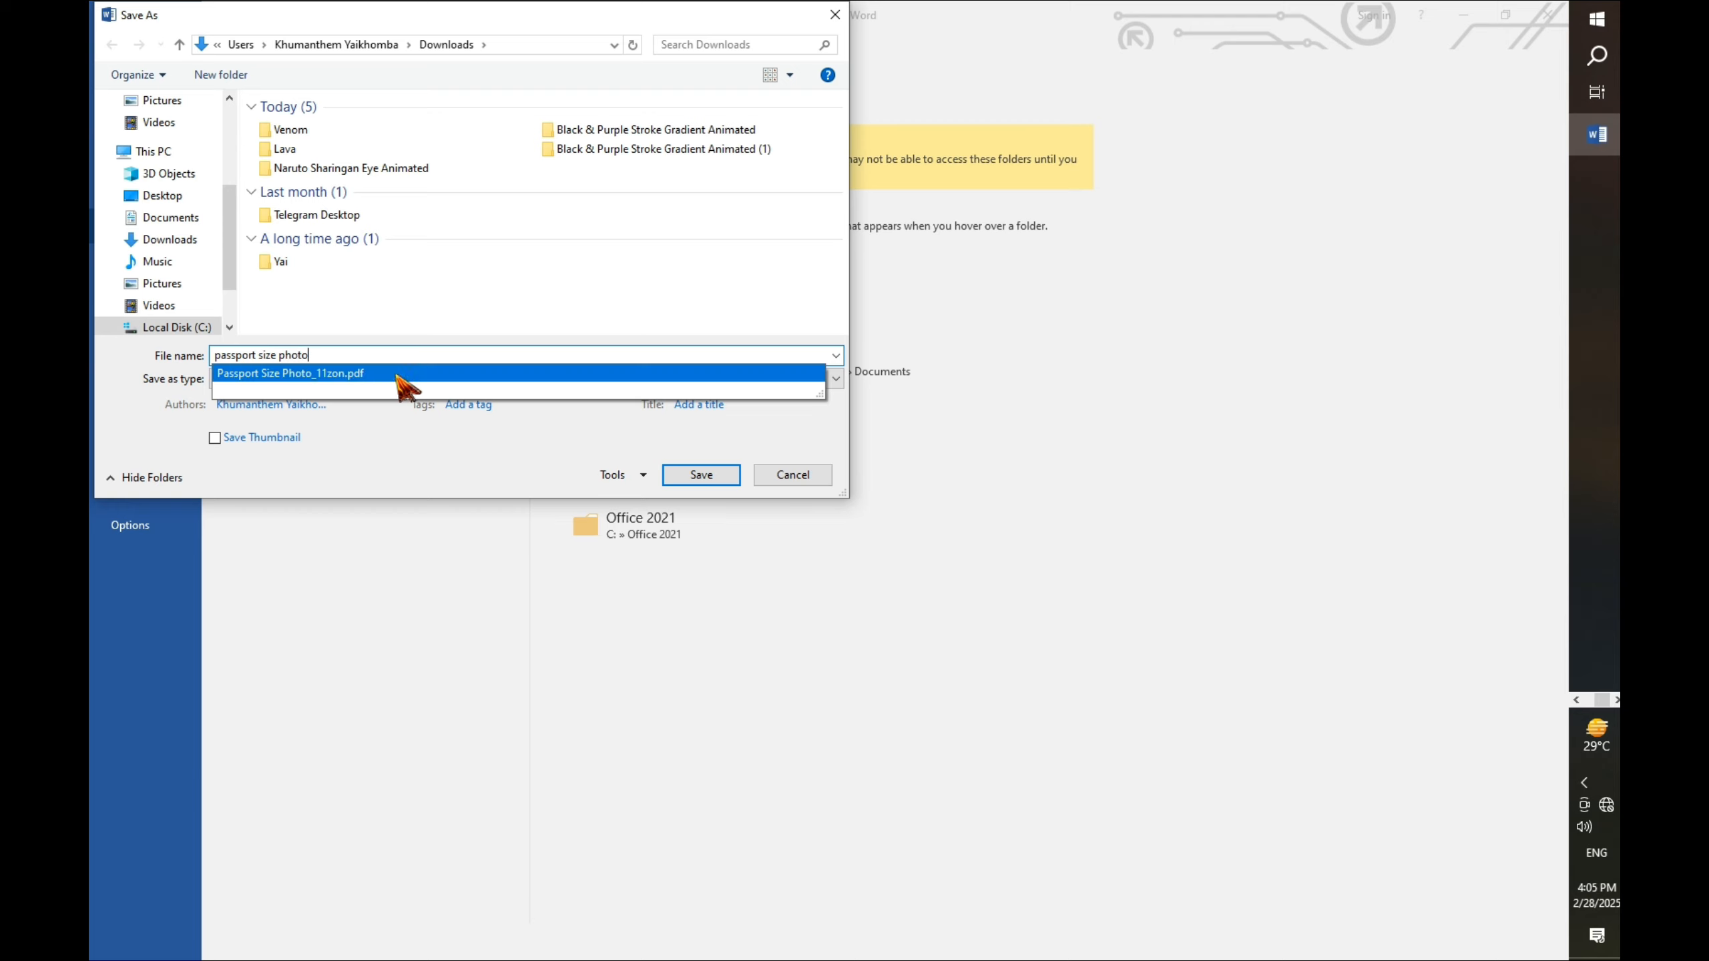
{"action": "left_click", "coordinate": [836, 379]}
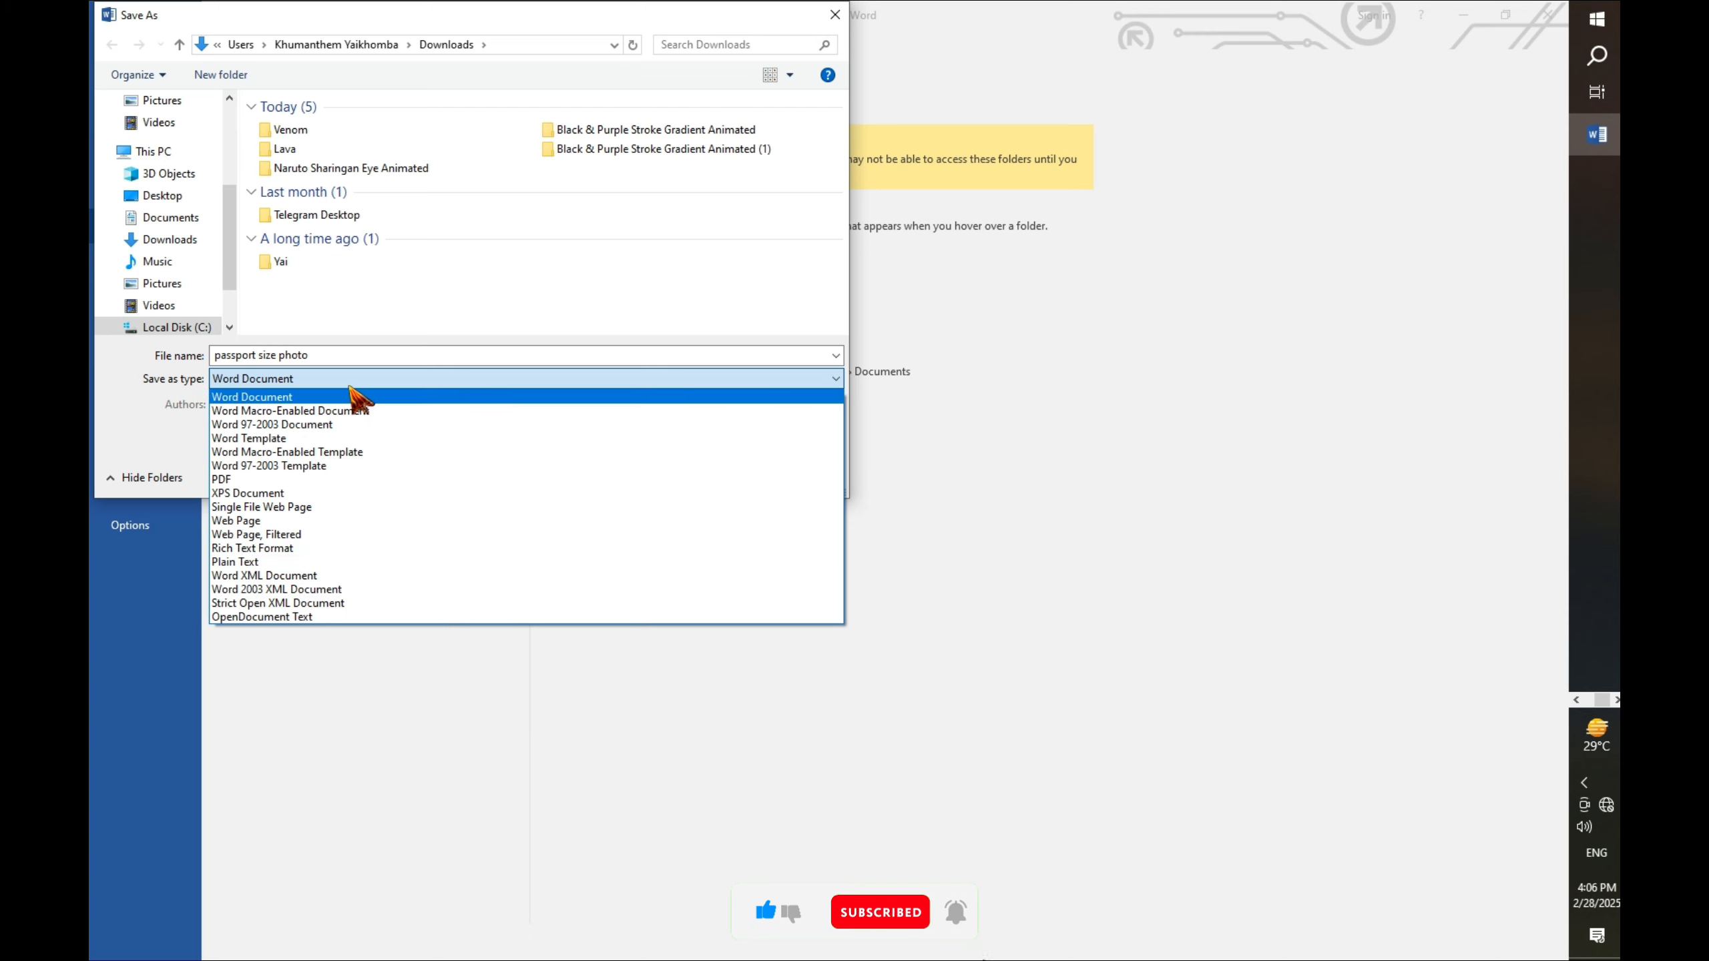
{"action": "left_click", "coordinate": [474, 377]}
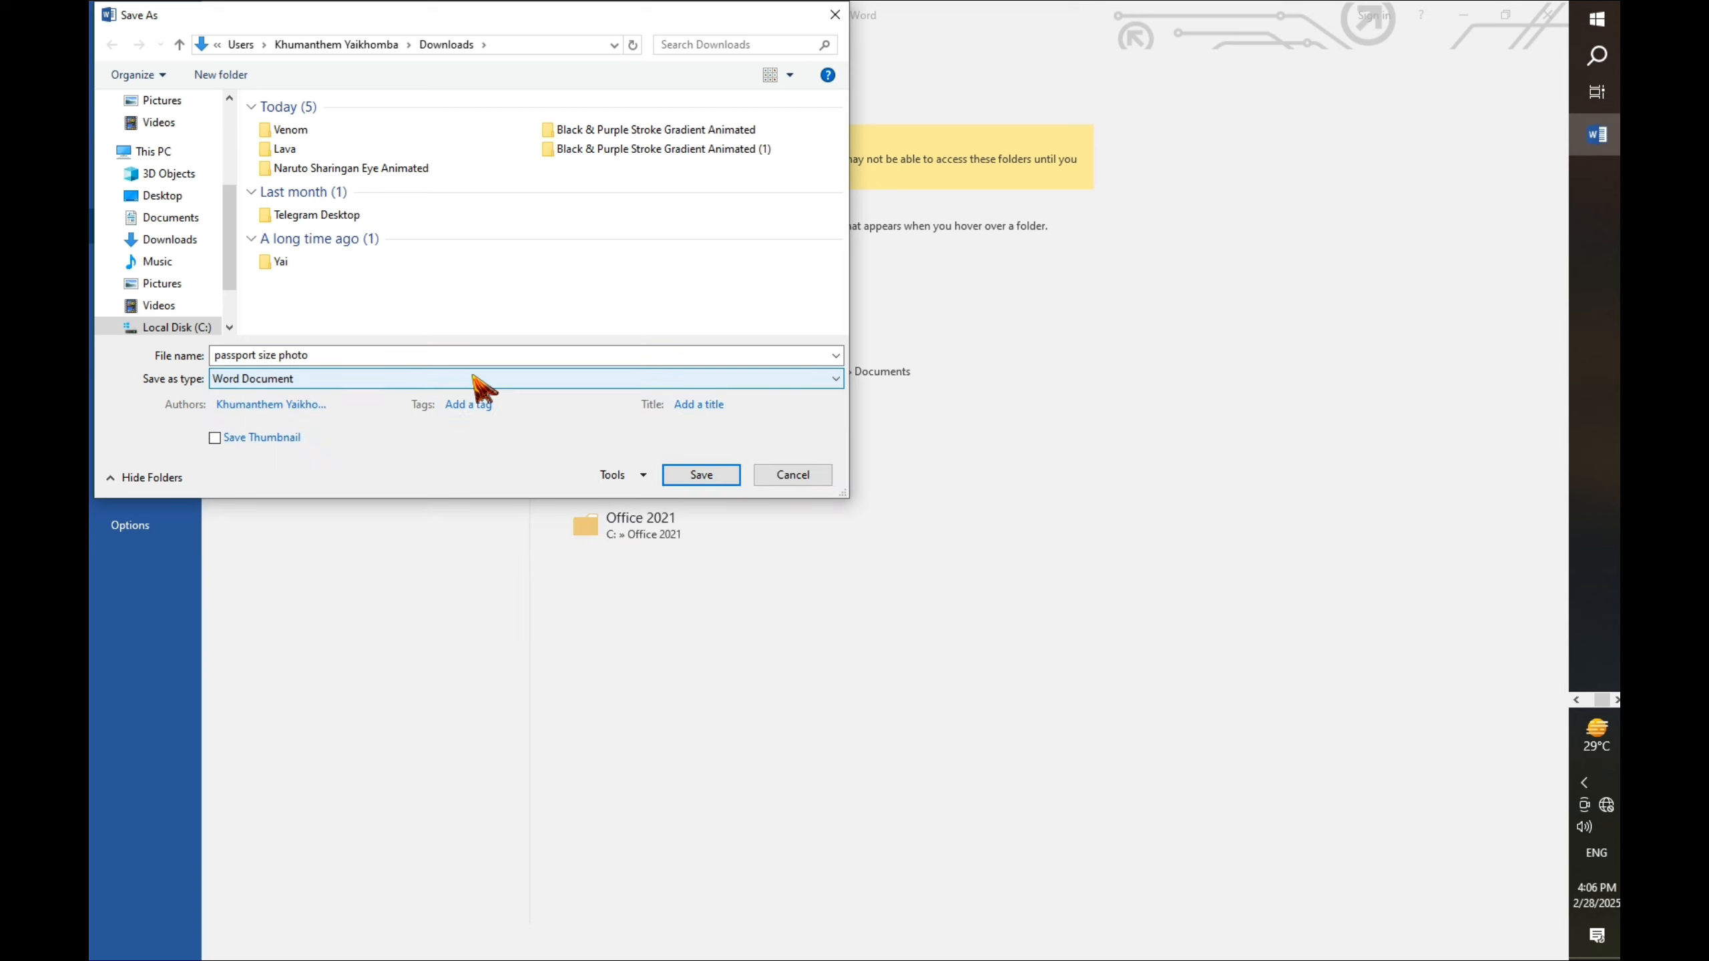
{"action": "left_click", "coordinate": [700, 476]}
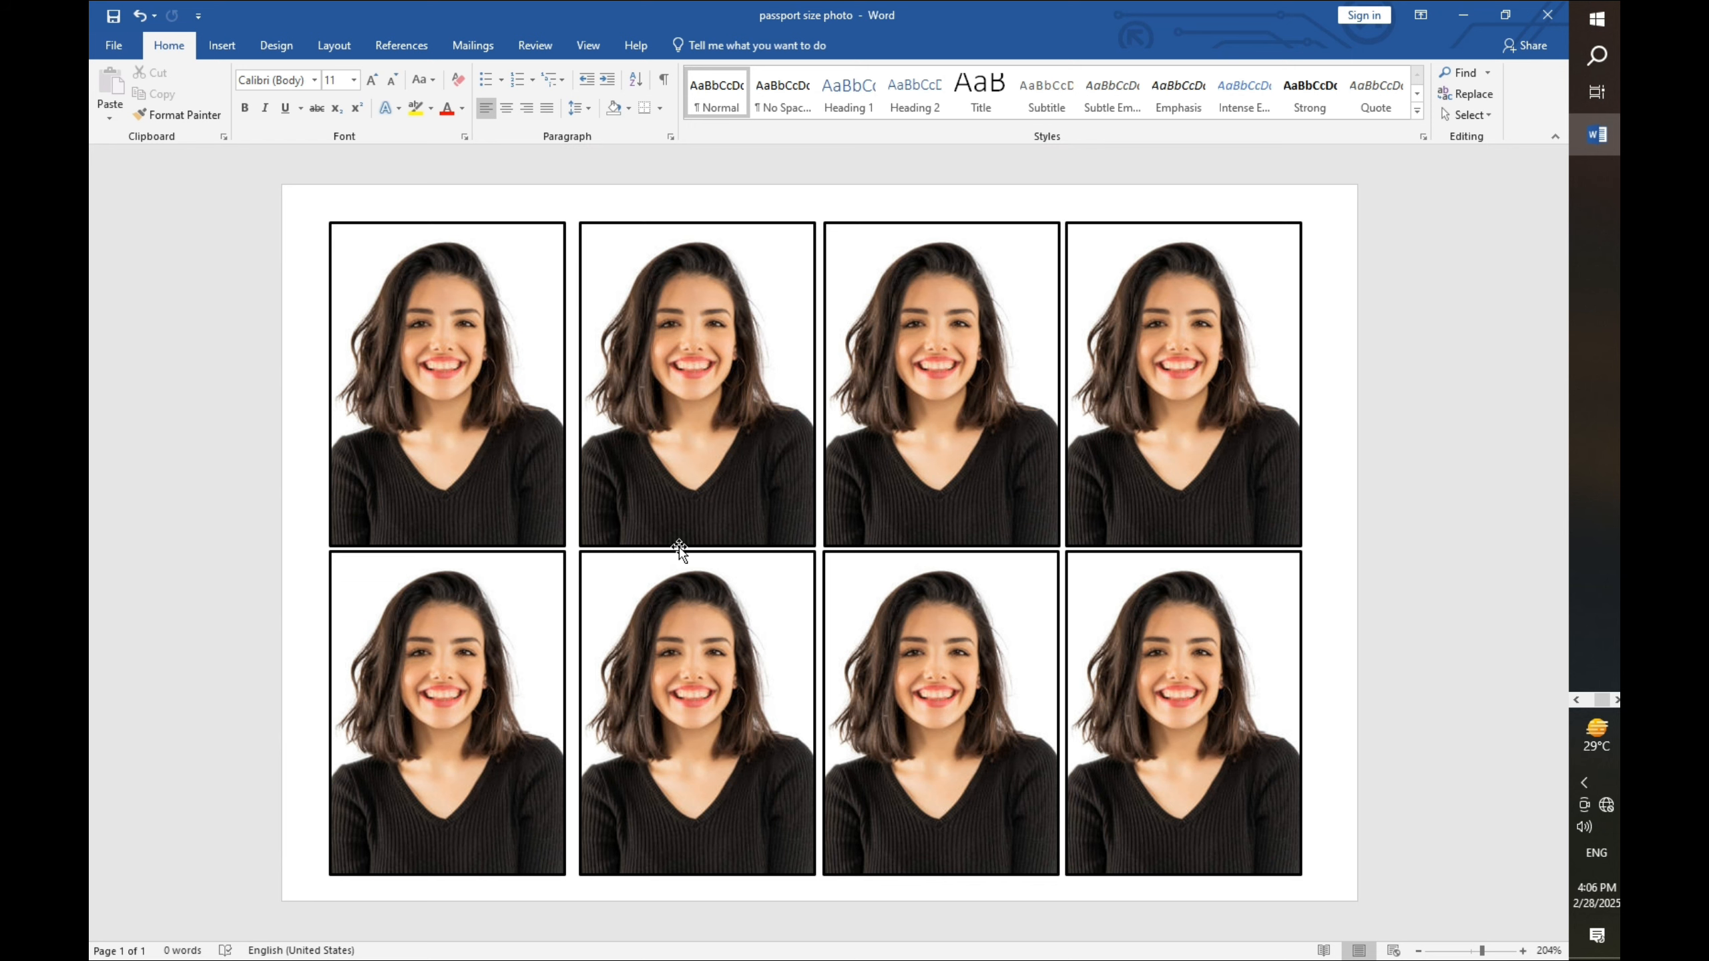
- Switch to File Explorer and open the saved "passport size photo" document from the Downloads folder
{"action": "key", "text": "super+e"}
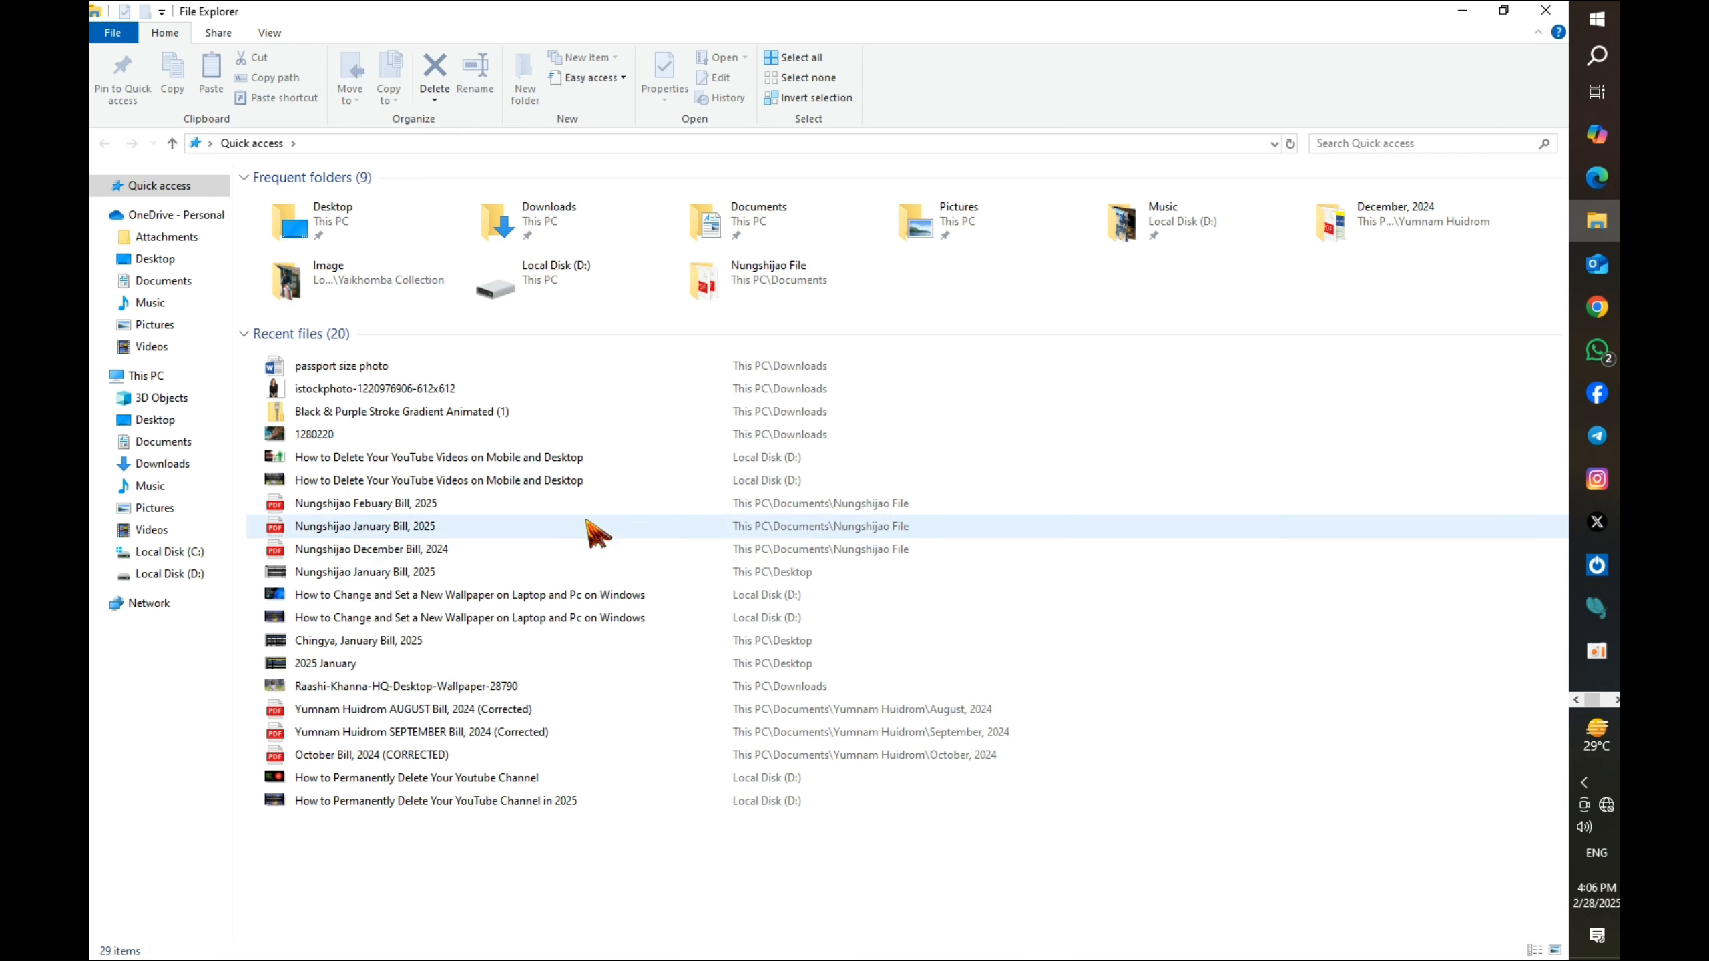
{"action": "left_click", "coordinate": [183, 465]}
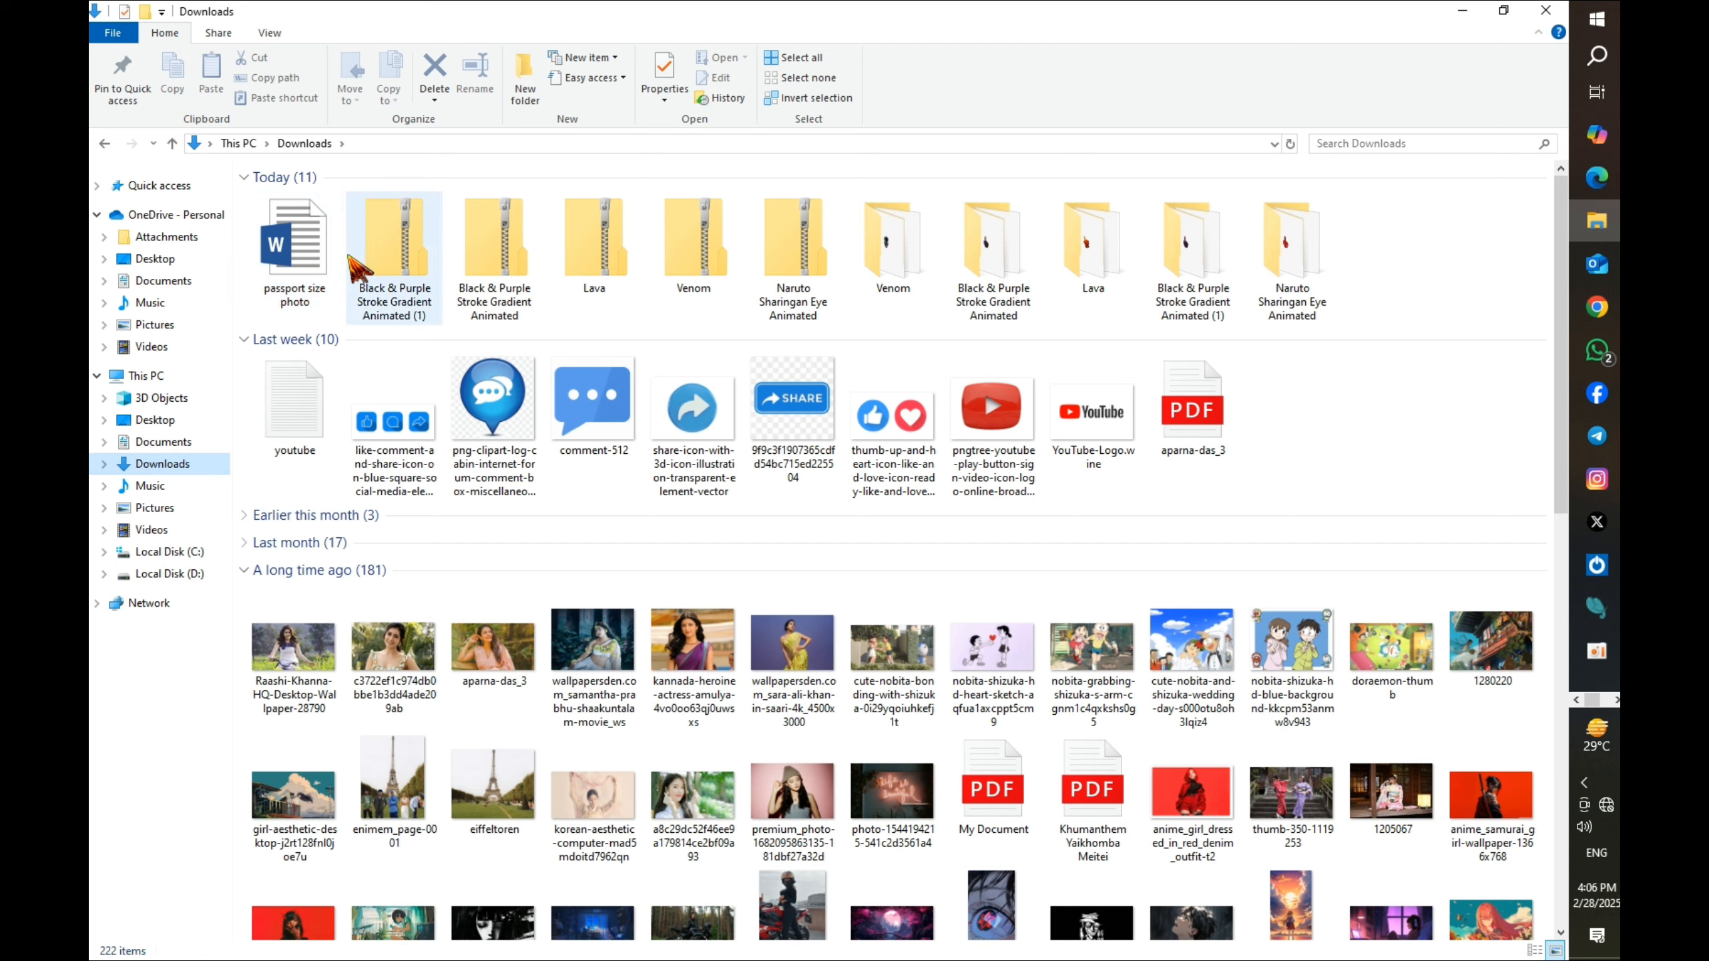
{"action": "double_click", "coordinate": [334, 250]}
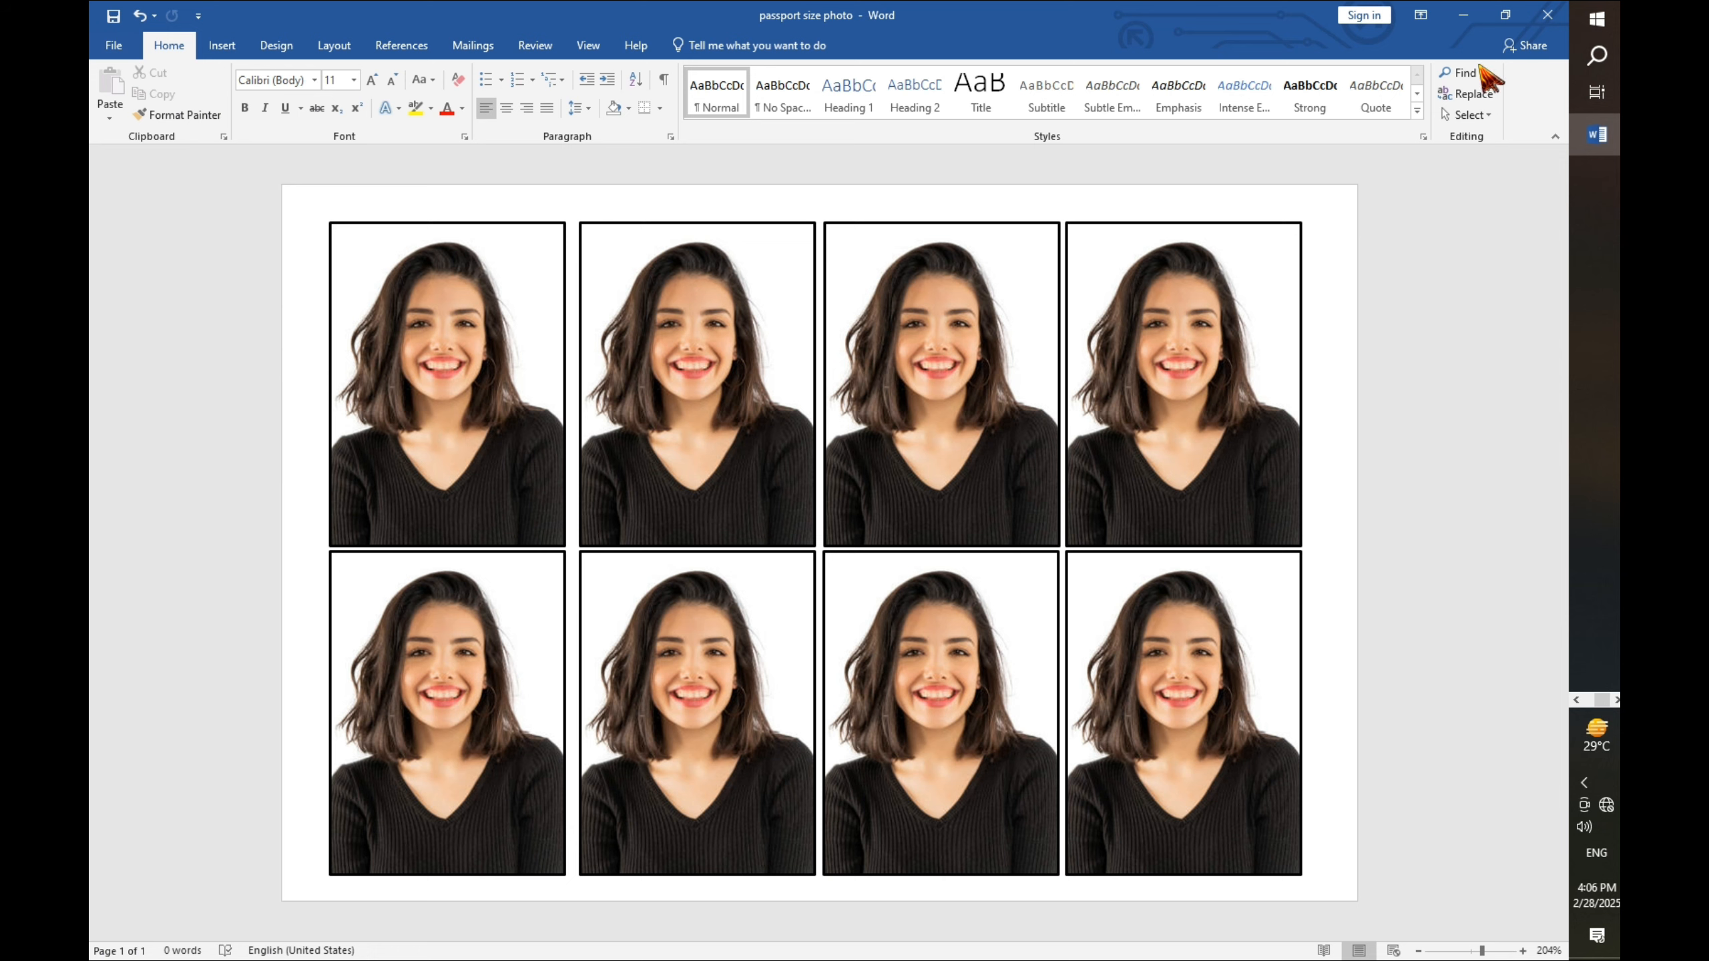
- Close the document and the File Explorer window, and refresh the desktop
{"action": "left_click", "coordinate": [1547, 14]}
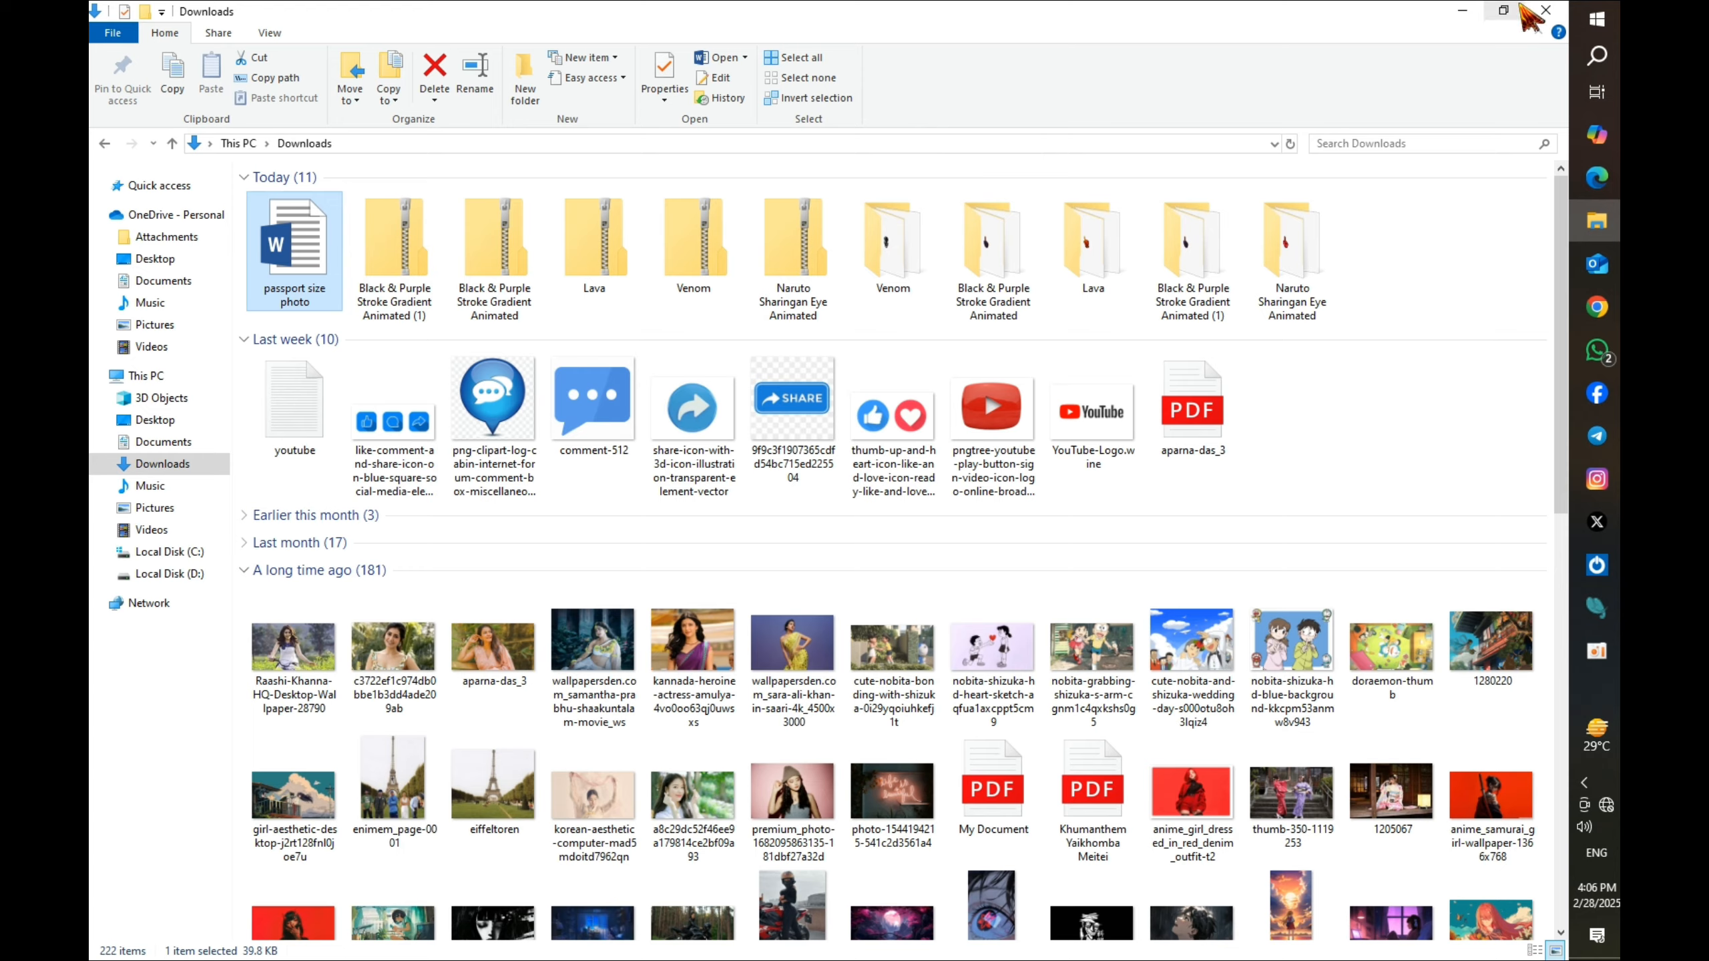
{"action": "left_click", "coordinate": [1541, 14]}
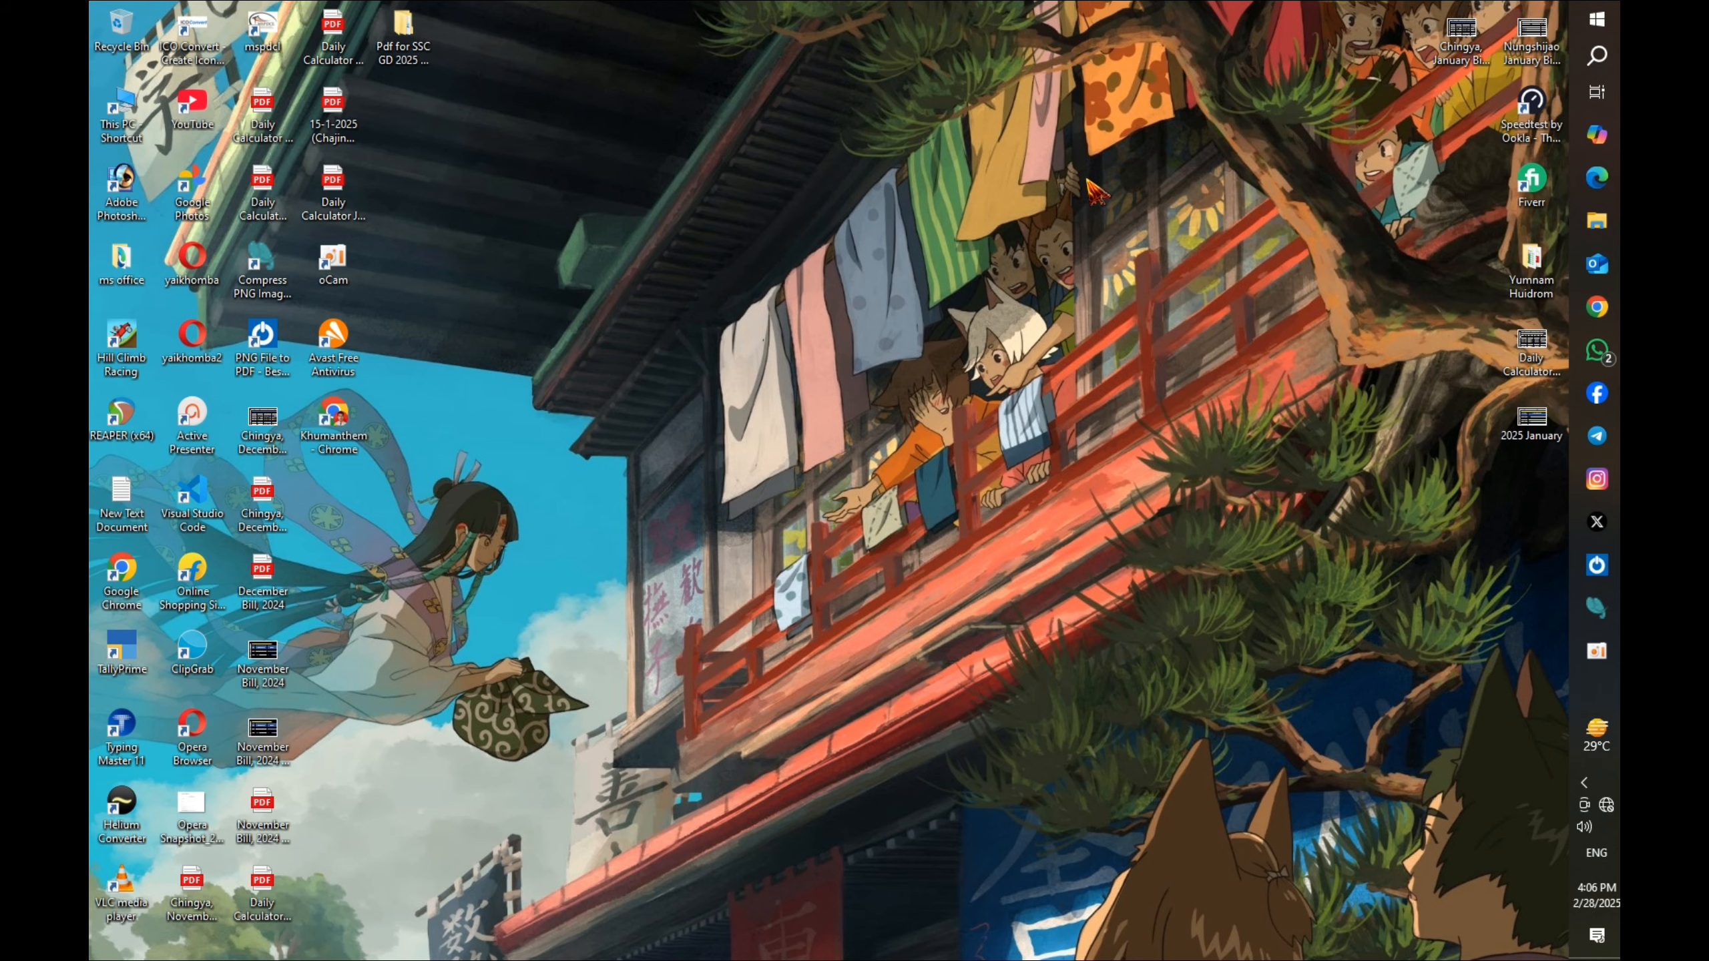
{"action": "right_click", "coordinate": [1042, 132]}
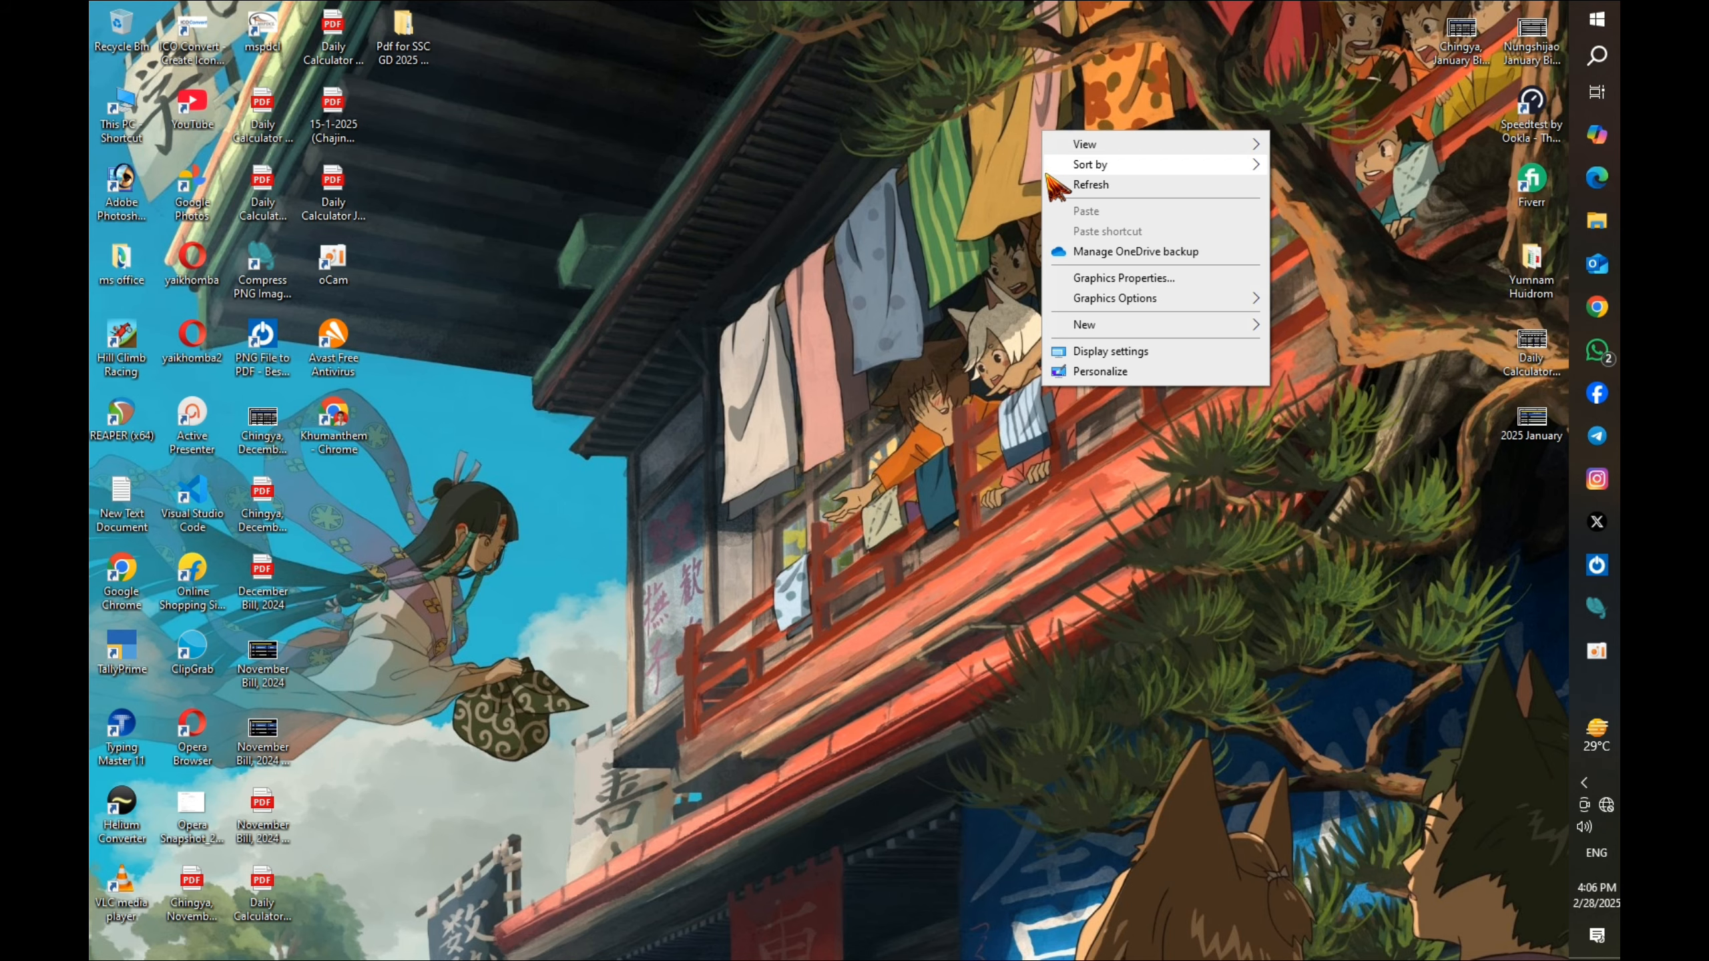
{"action": "left_click", "coordinate": [1050, 186]}
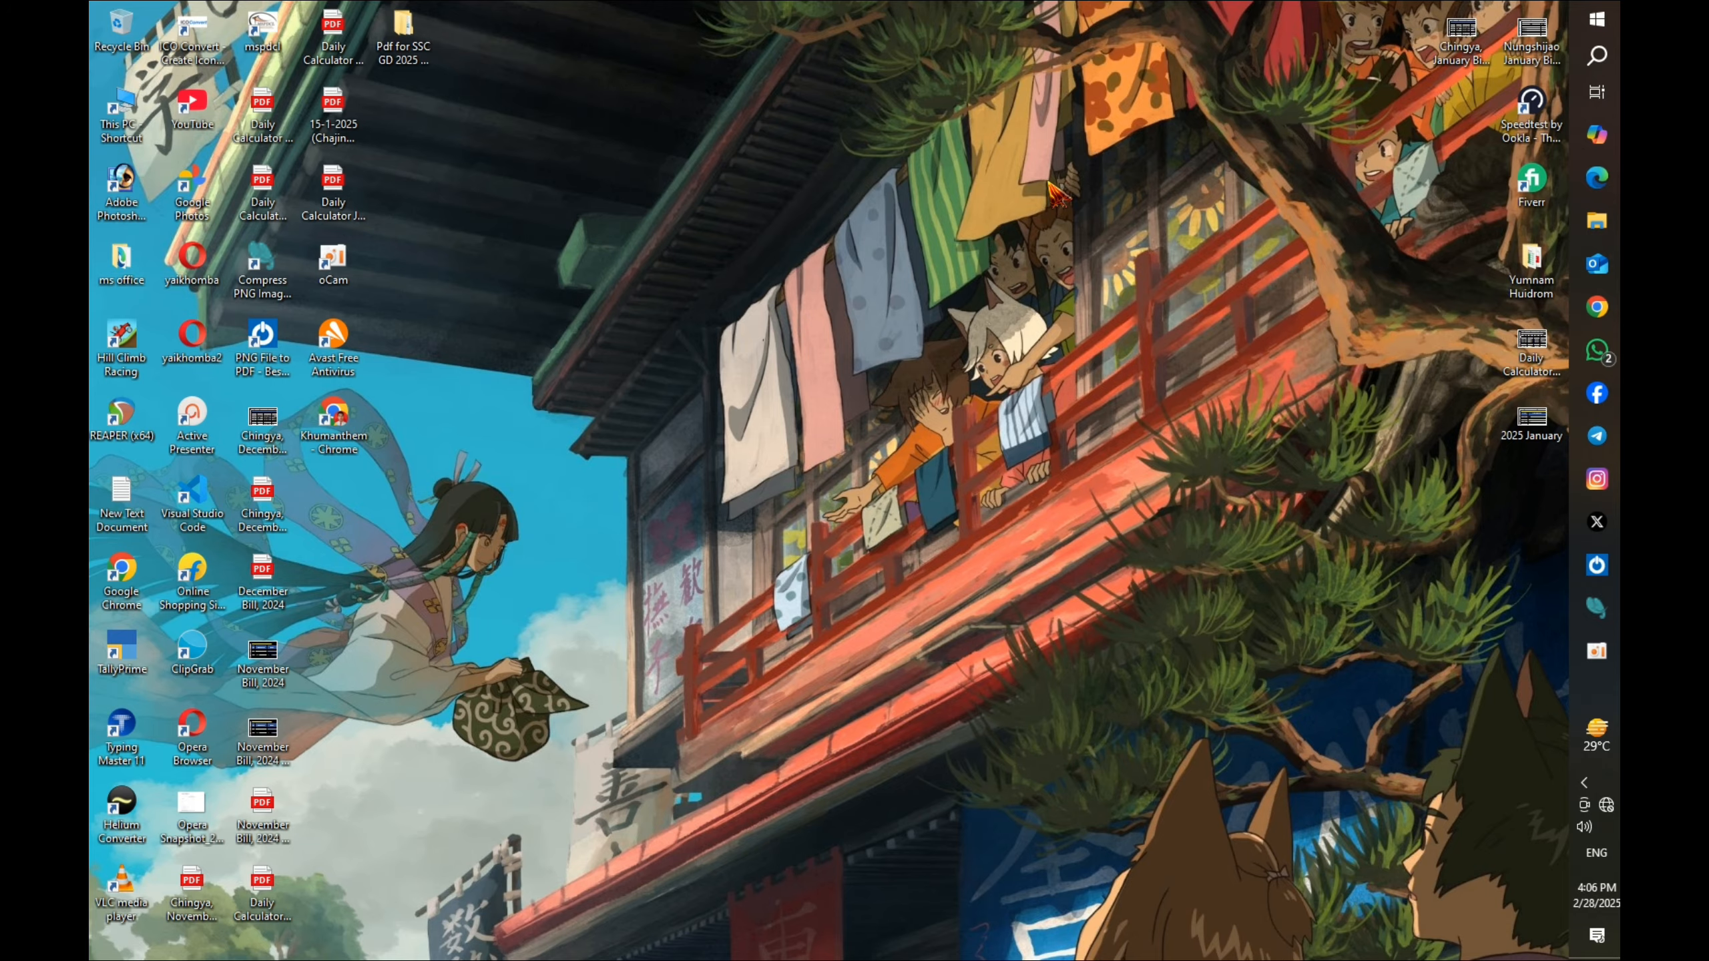
- Reopen "passport size photo" from Downloads through File Explorer, check the whole photo page, and close both windows
{"action": "key", "text": "super+e"}
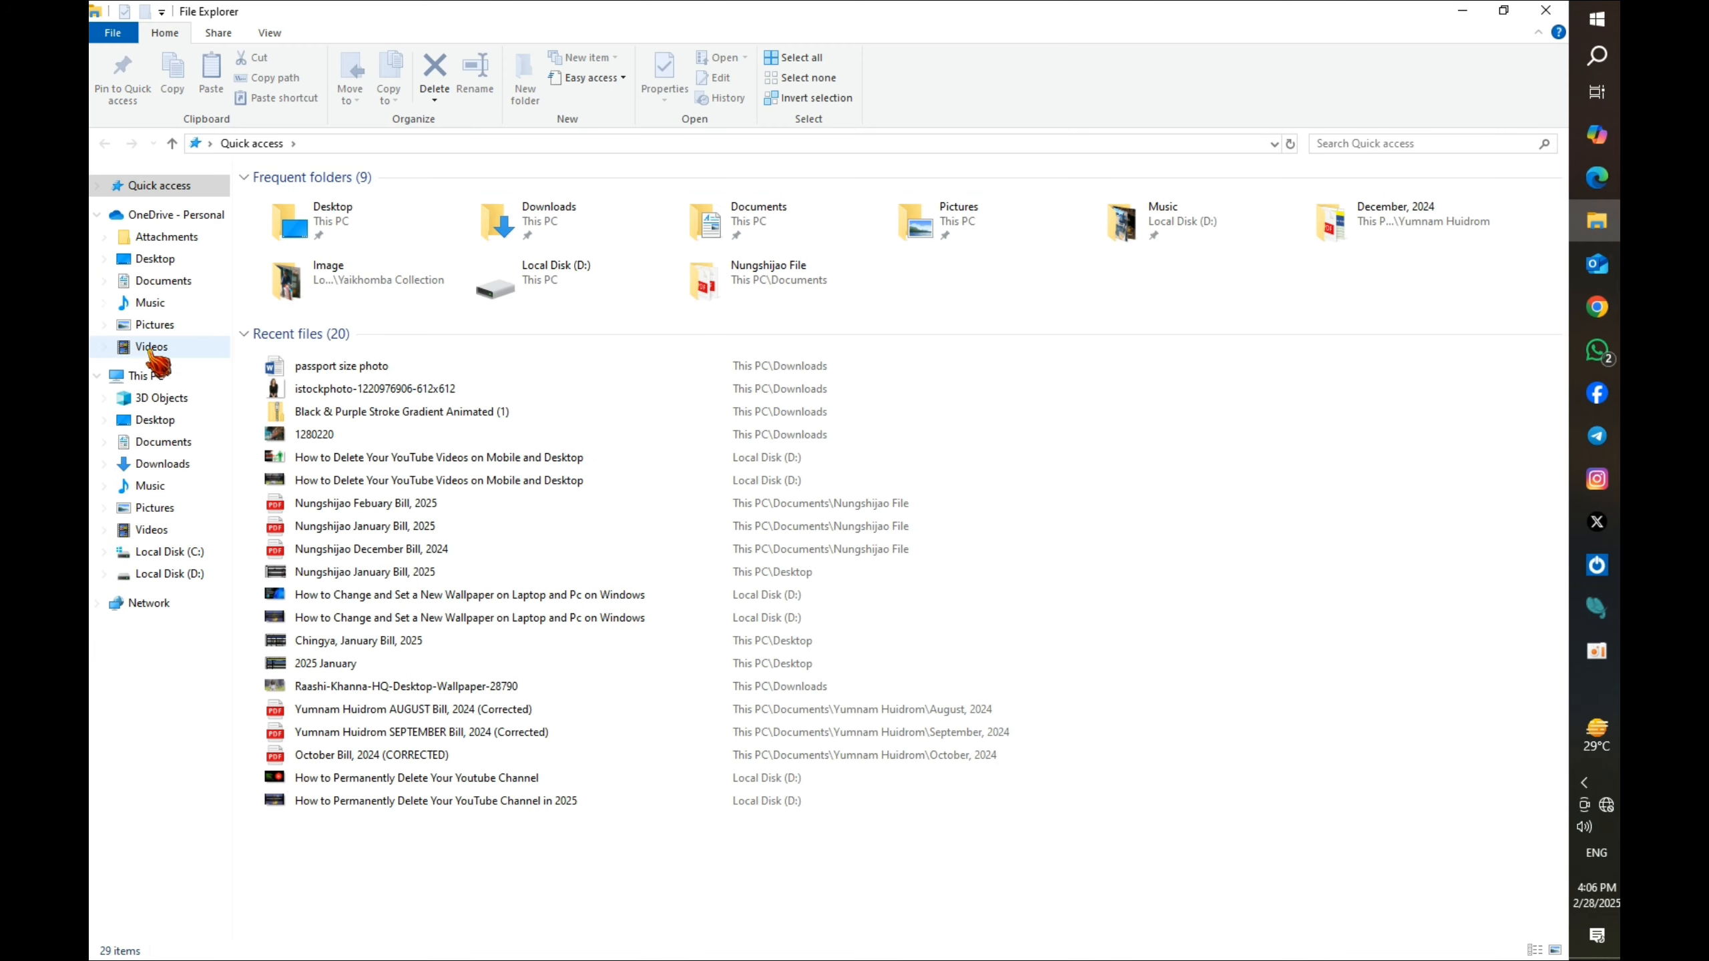
{"action": "left_click", "coordinate": [145, 465]}
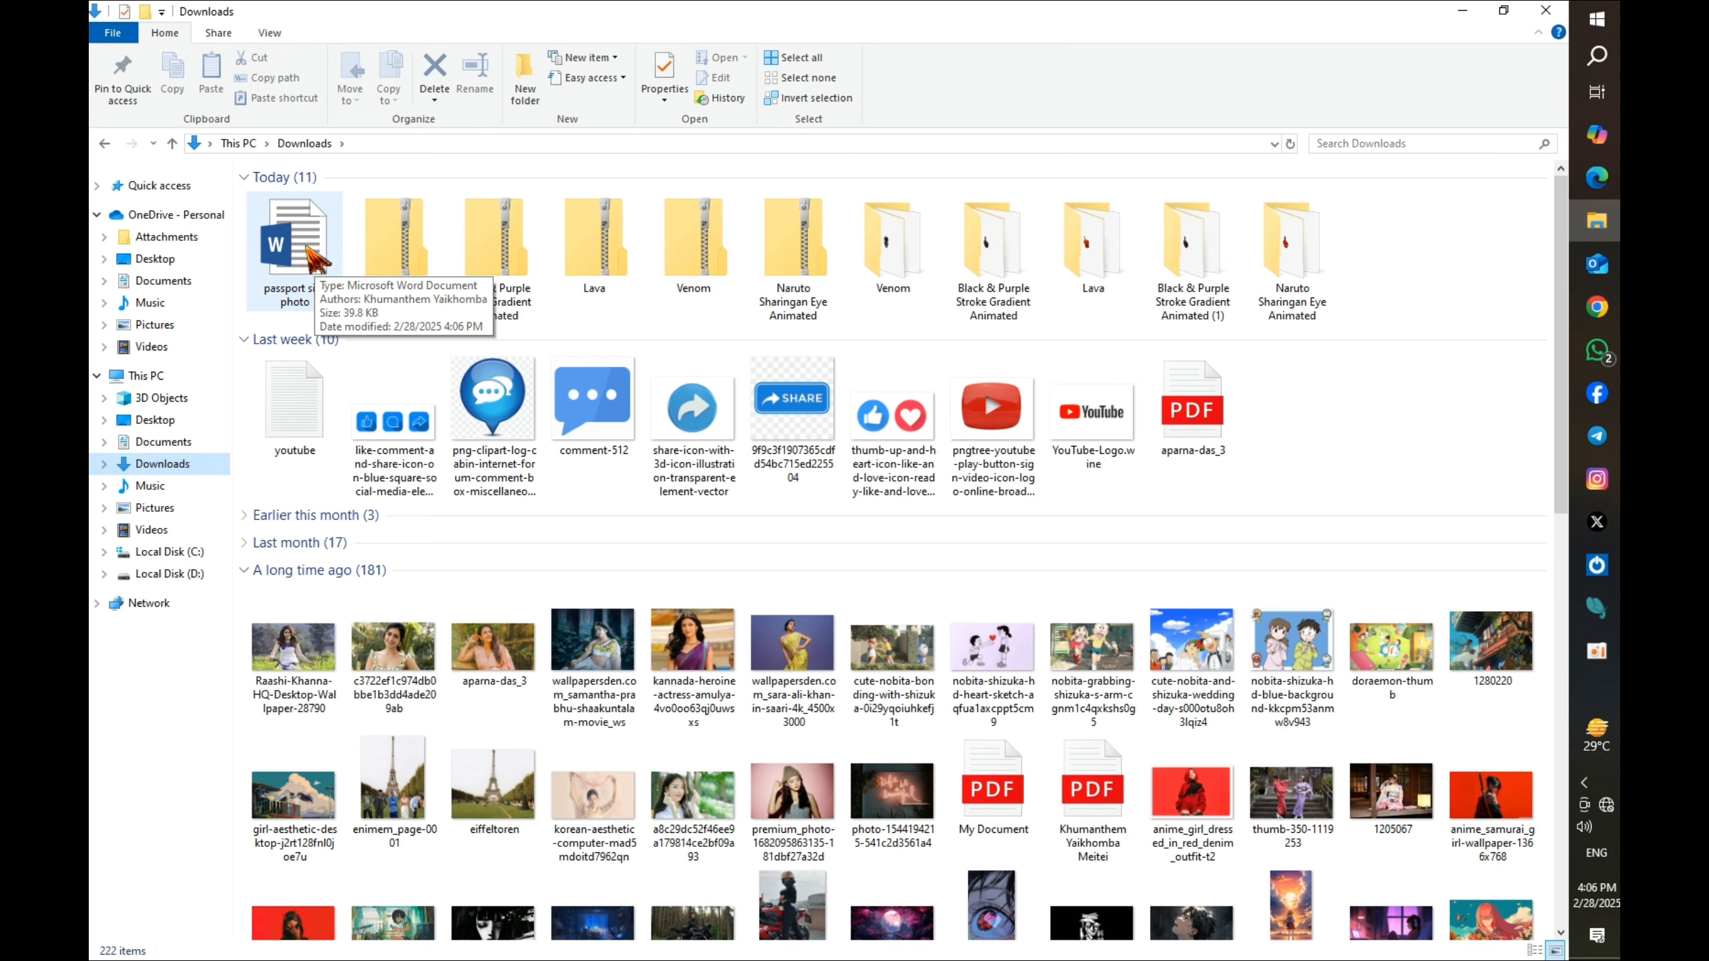
{"action": "double_click", "coordinate": [313, 259]}
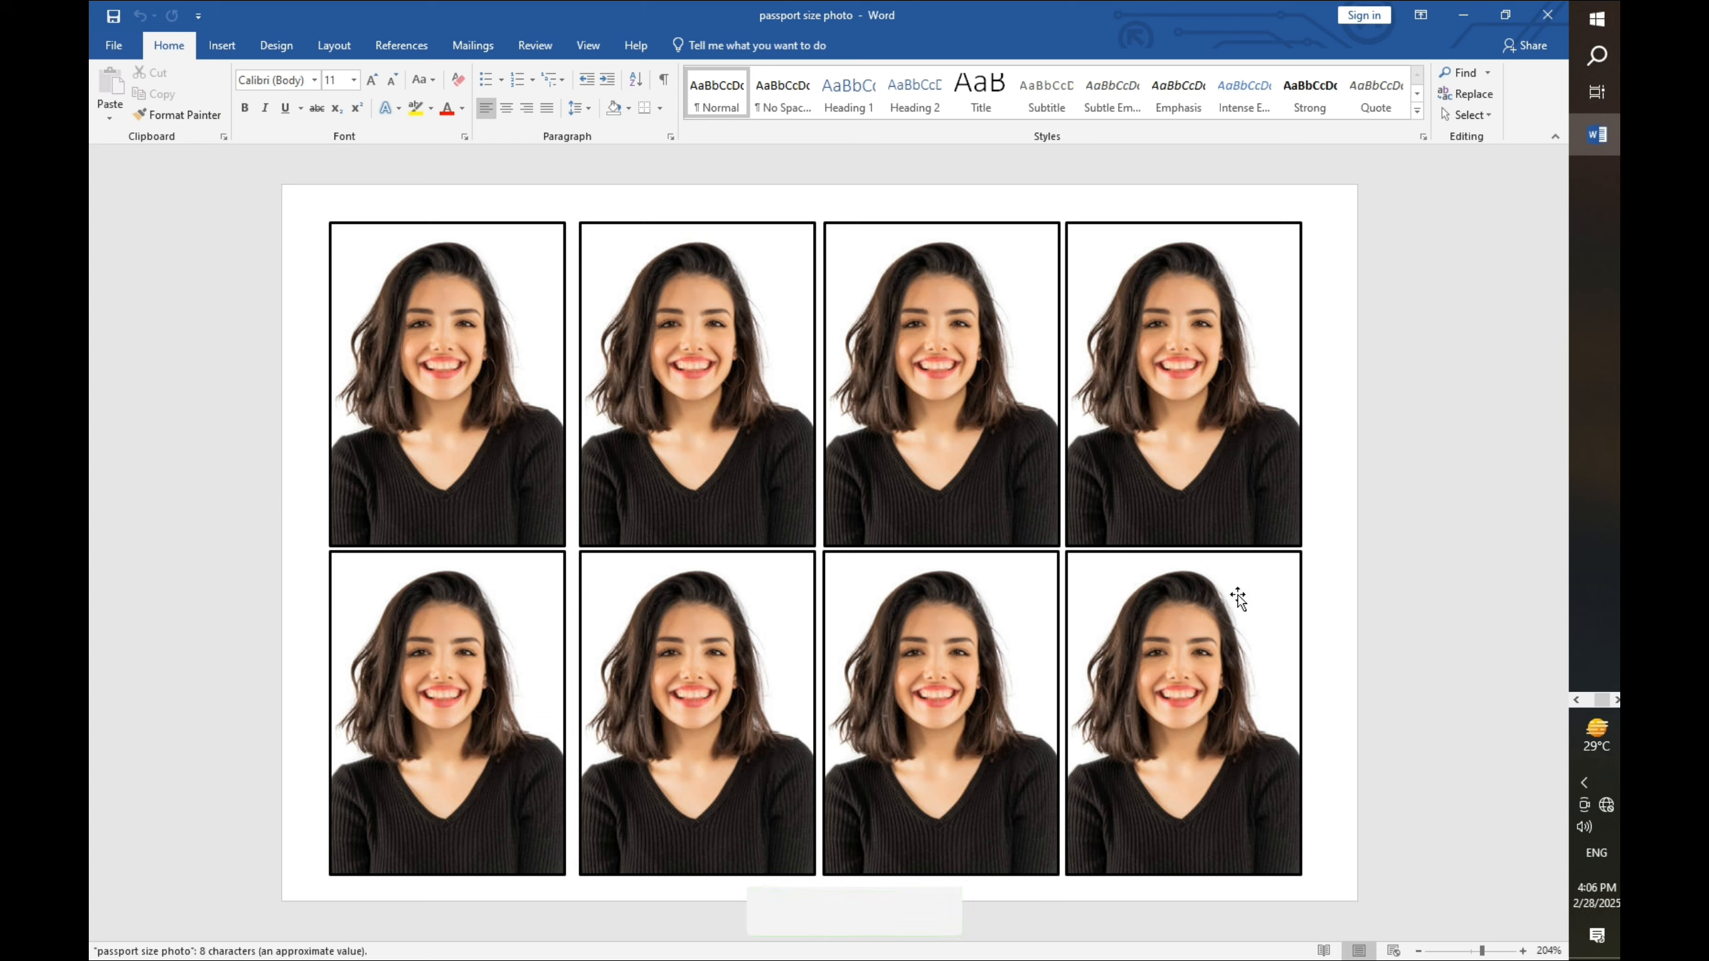
{"action": "left_click", "coordinate": [1465, 952]}
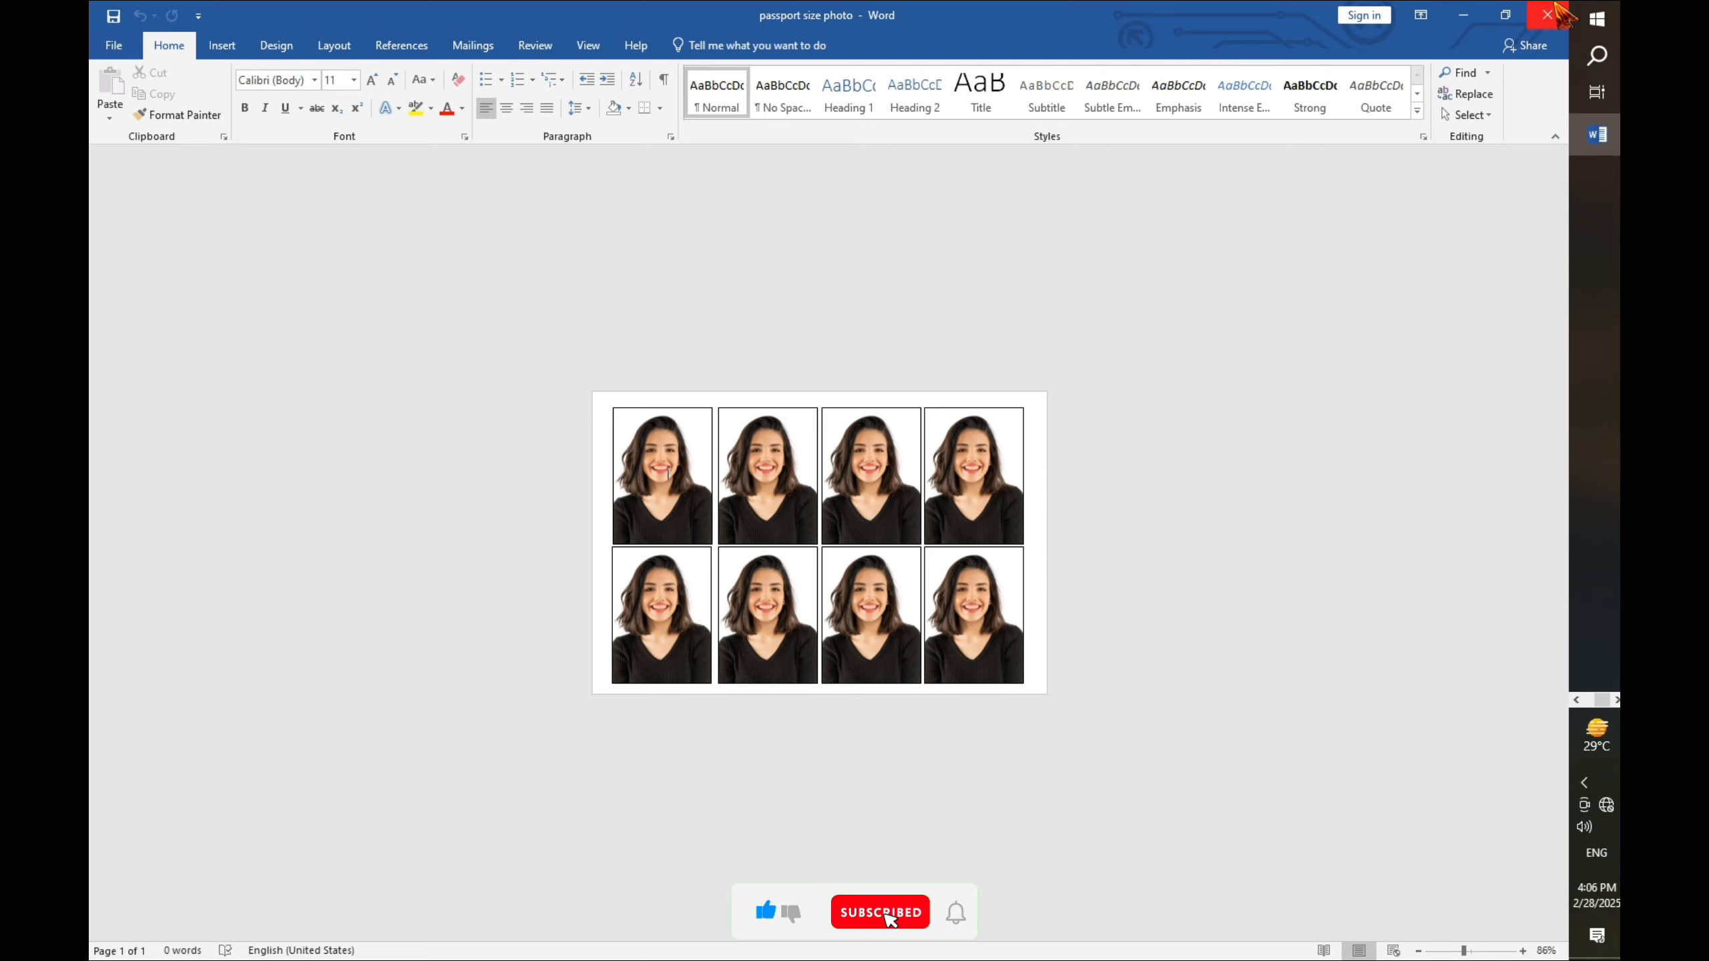
{"action": "left_click", "coordinate": [1548, 15]}
{"action": "left_click", "coordinate": [1547, 11]}
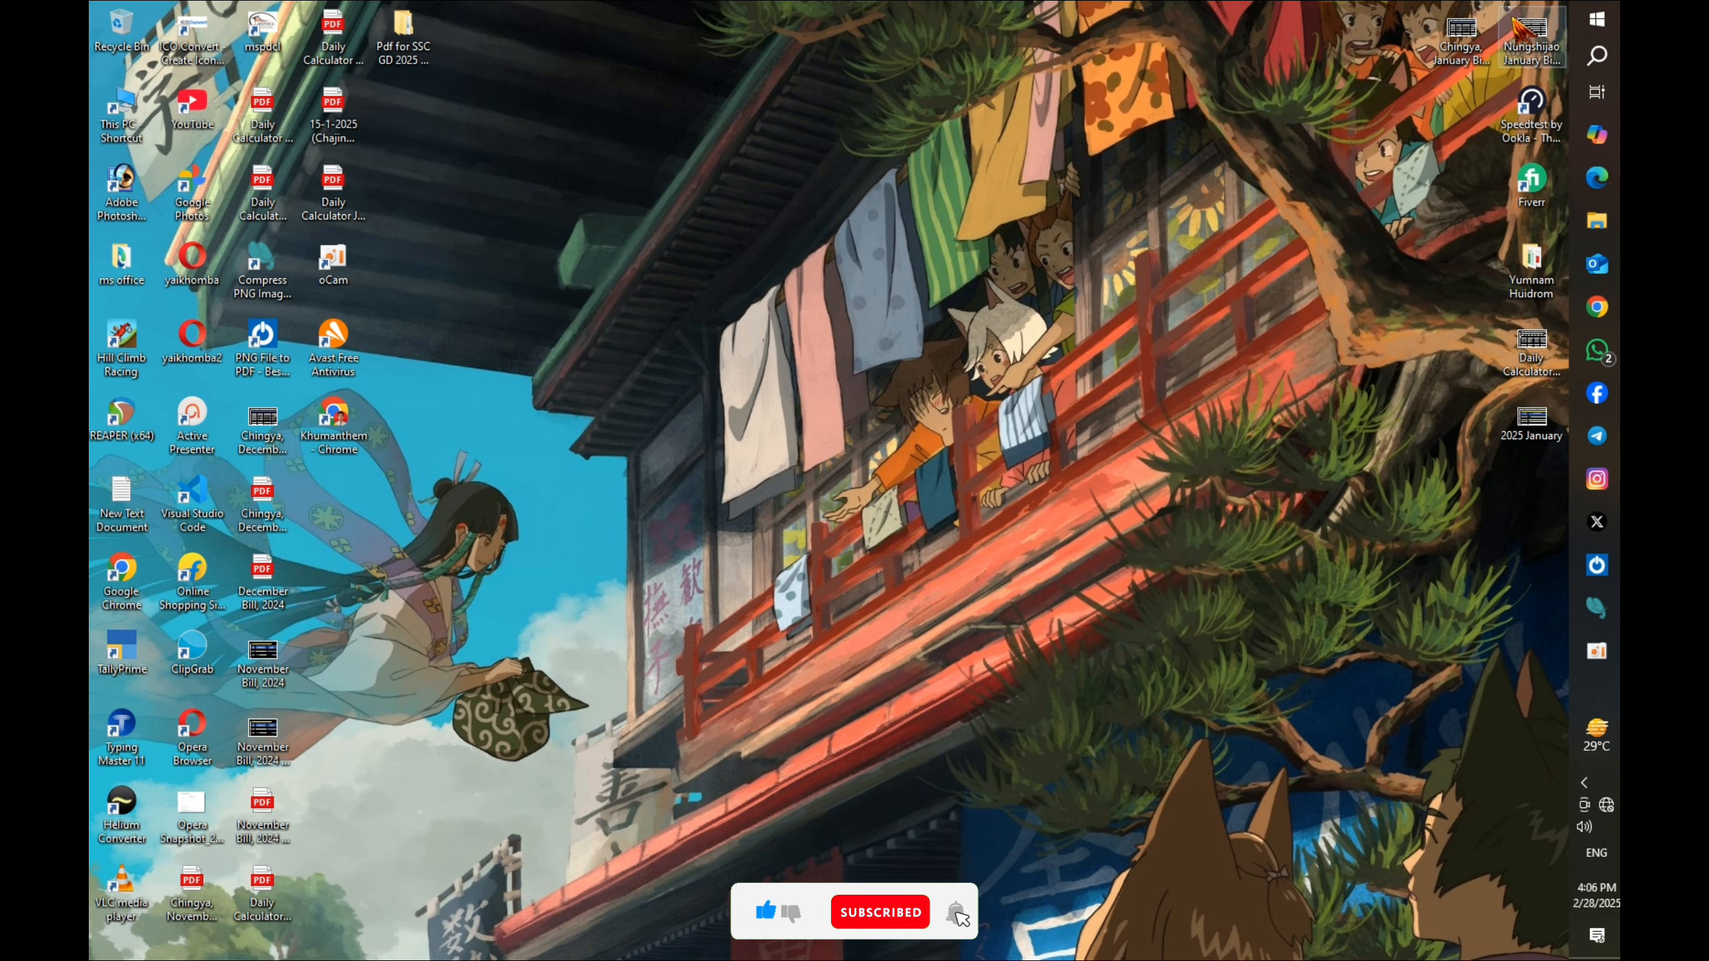